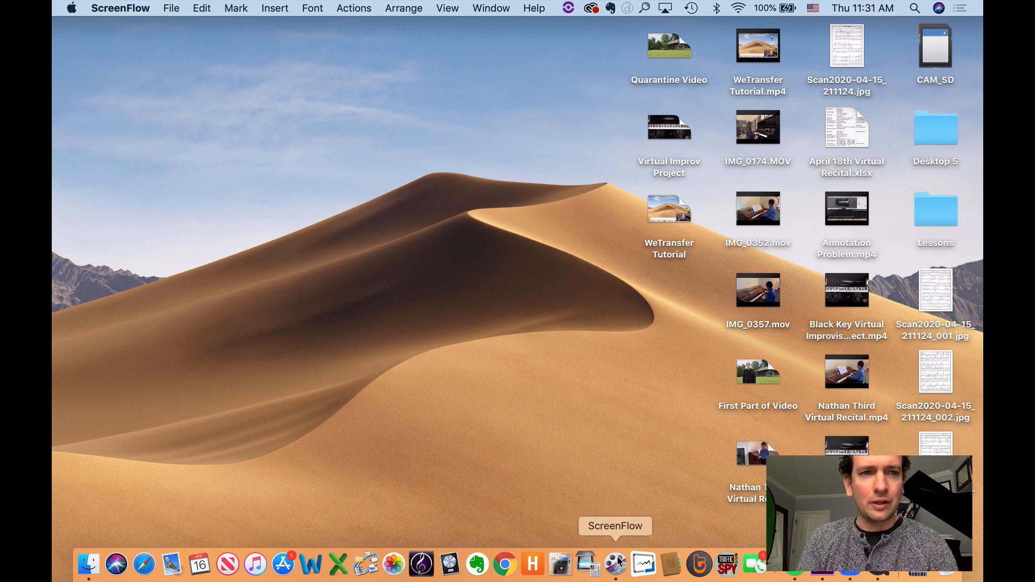
Create a new document with the Screen Dimensions preset, 2560 x 1600 at 30 fps
left_click(171, 8)
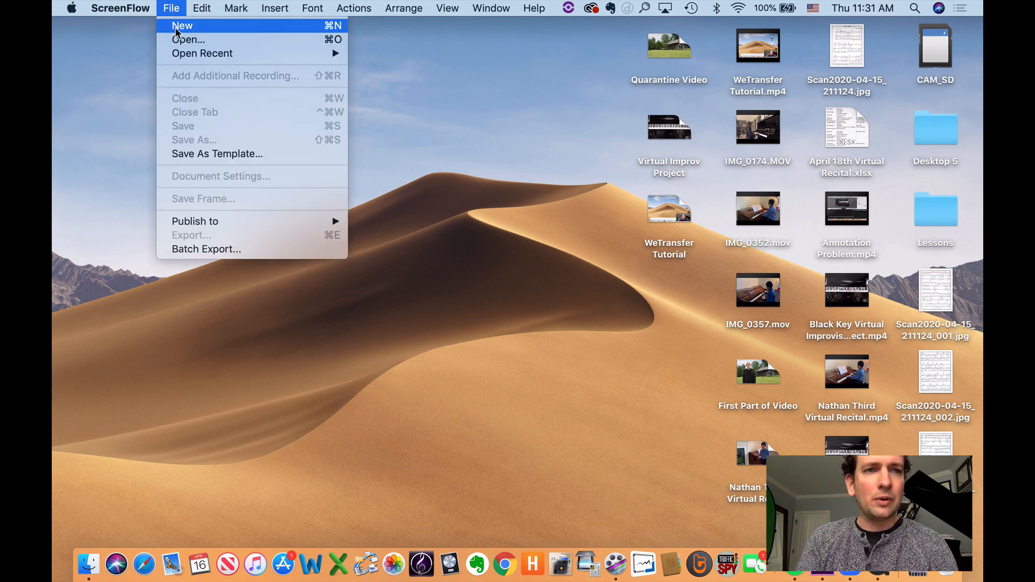
left_click(175, 27)
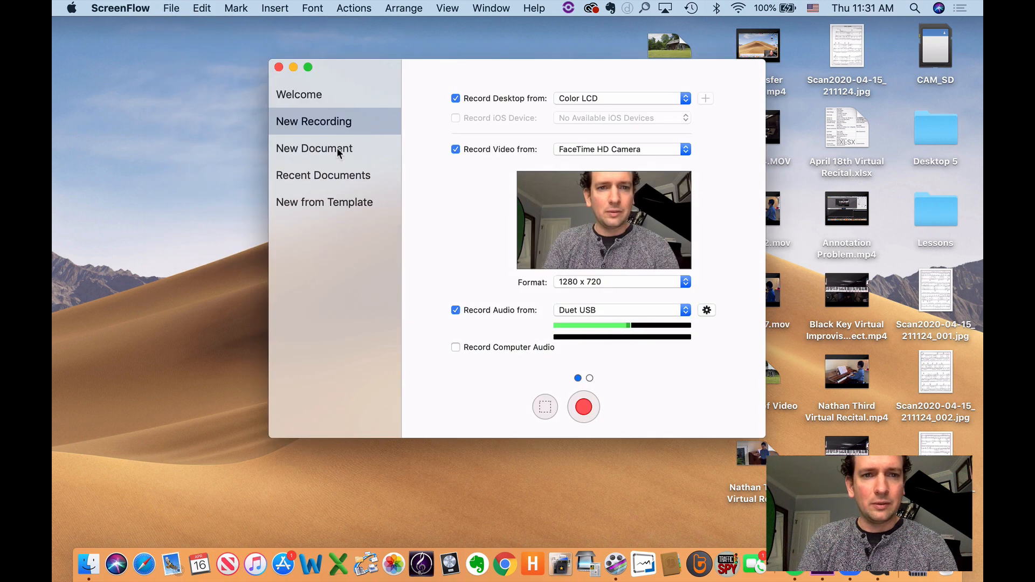
left_click(340, 150)
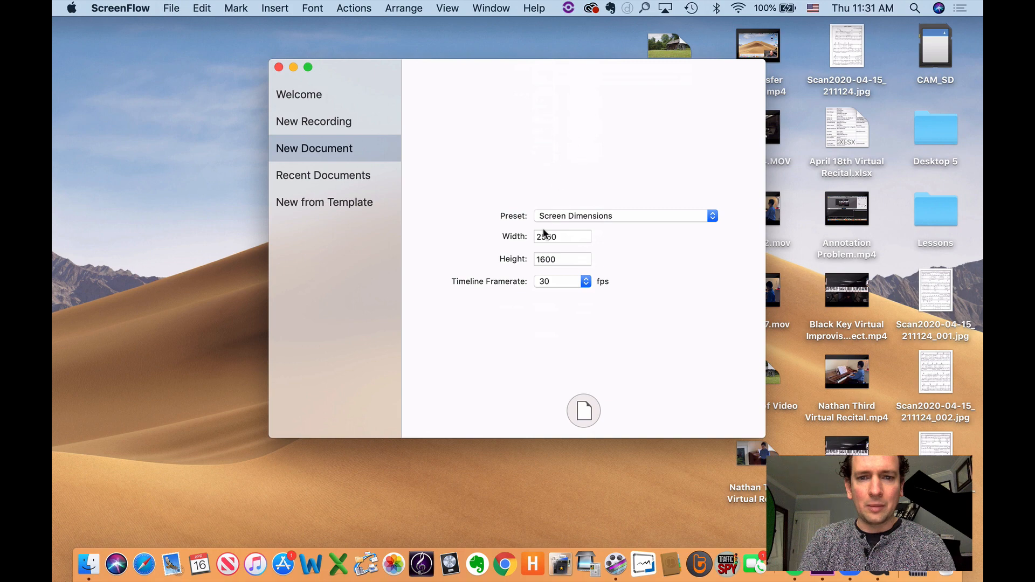
left_click(583, 410)
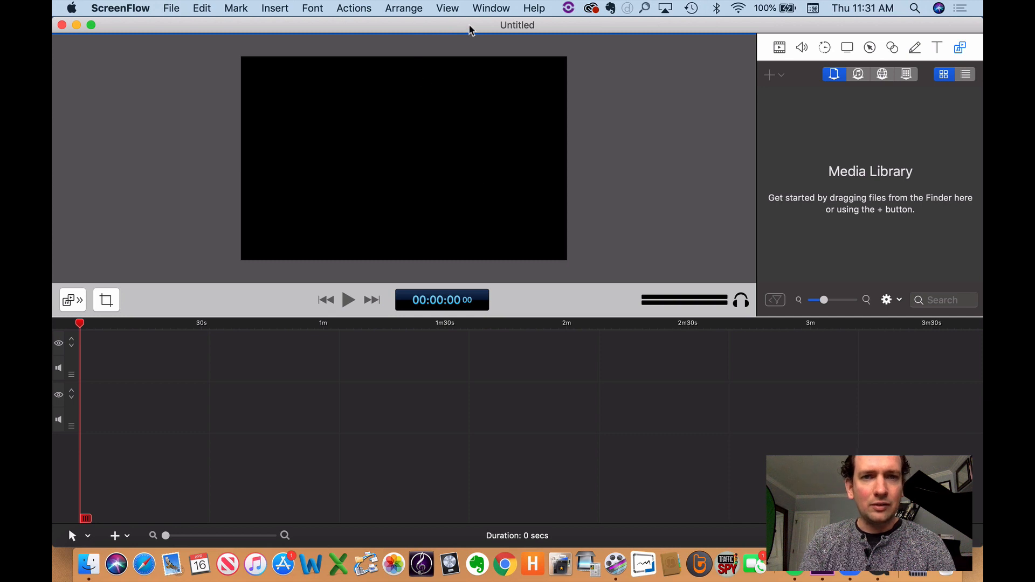
left_click_drag(551, 28, 311, 27)
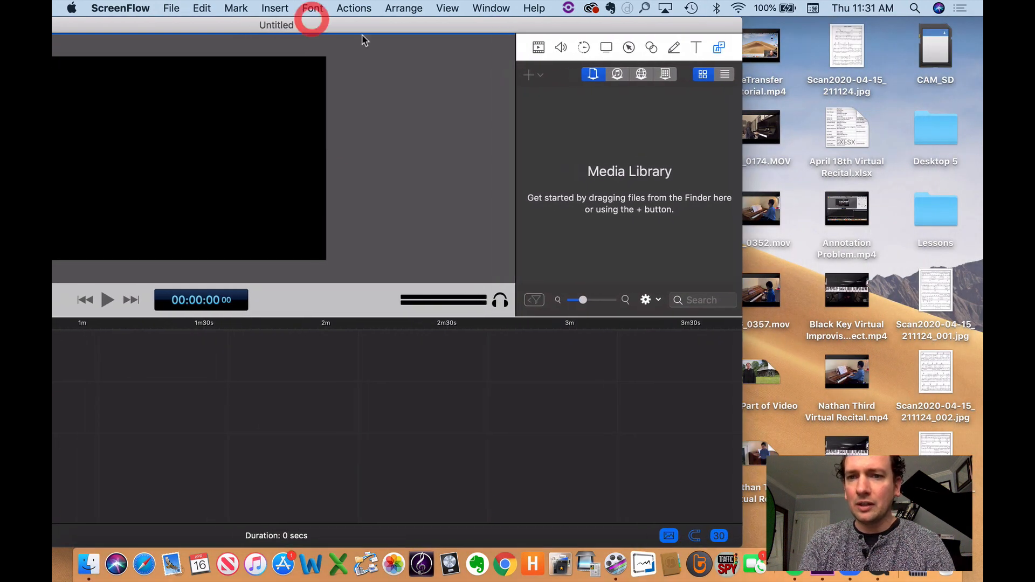
left_click(775, 290)
left_click_drag(776, 290, 313, 367)
double_click(418, 25)
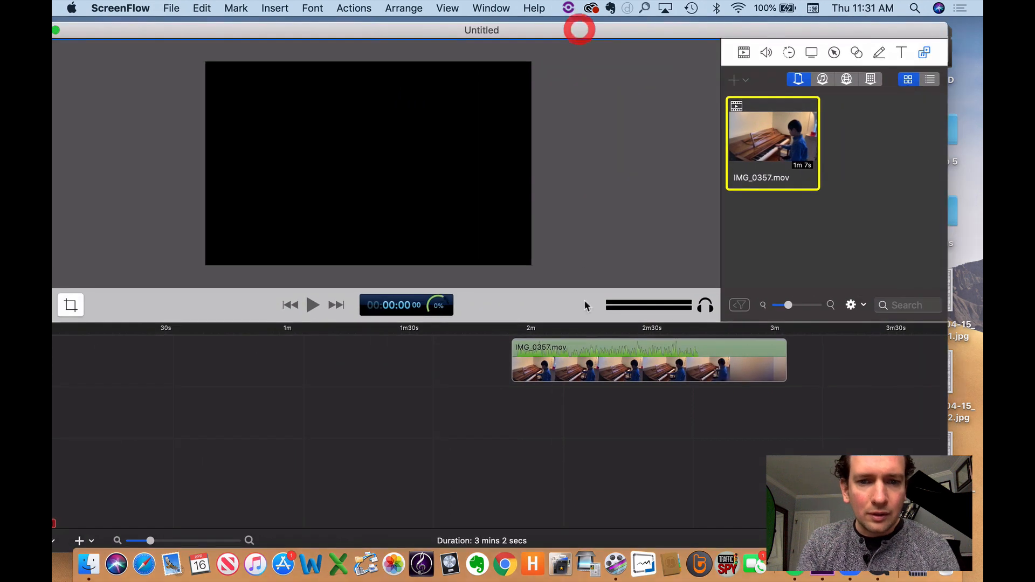
left_click(388, 359)
left_click_drag(388, 358, 275, 359)
left_click(317, 328)
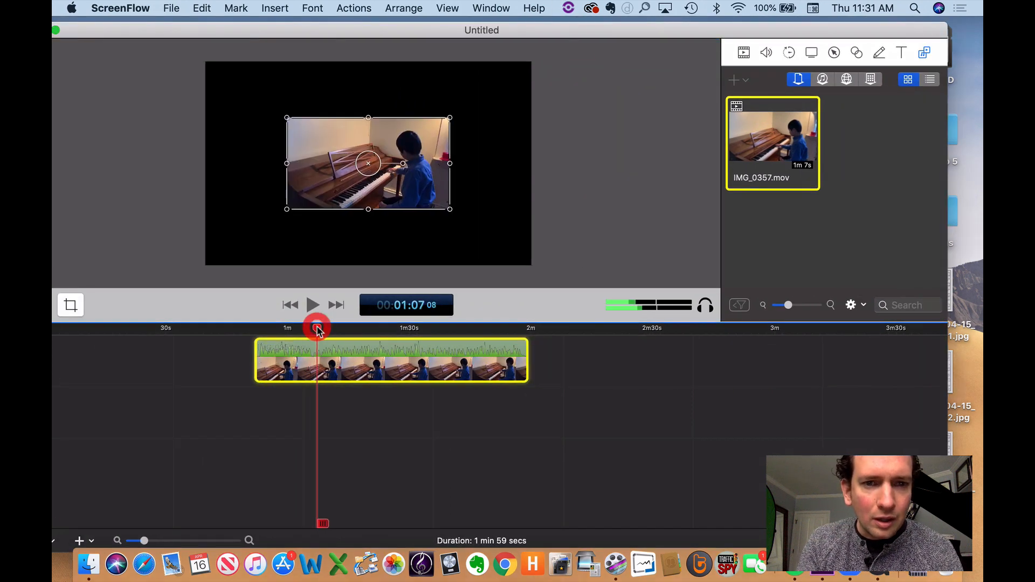
key("Delete")
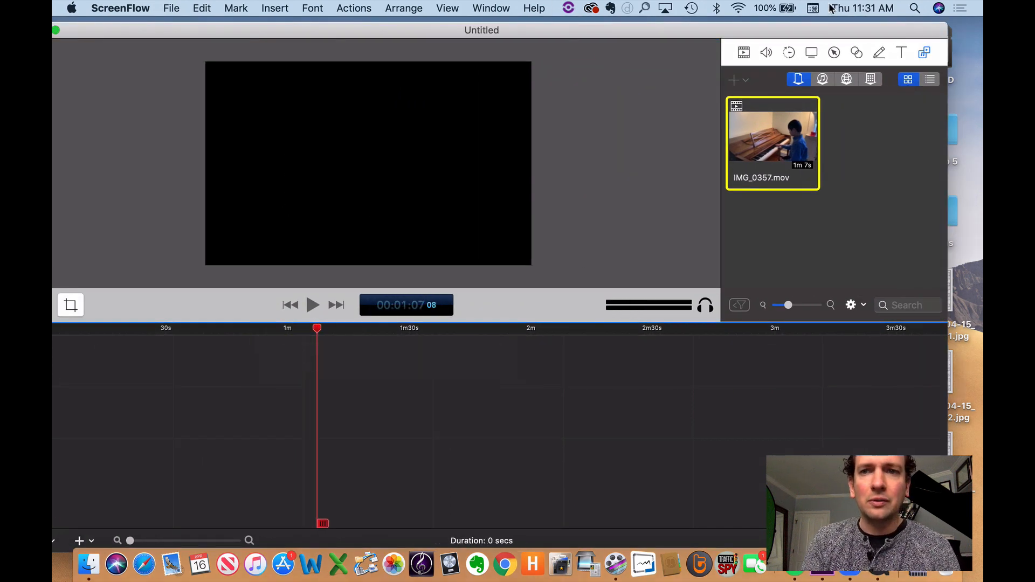
Add IMG_0352.mov from the desktop to the first track, preview it briefly, and move it to the timeline's start at 0s
double_click(823, 30)
mouse_move(584, 32)
left_mouse_down()
mouse_move(527, 28)
mouse_move(512, 49)
mouse_move(578, 27)
left_mouse_up()
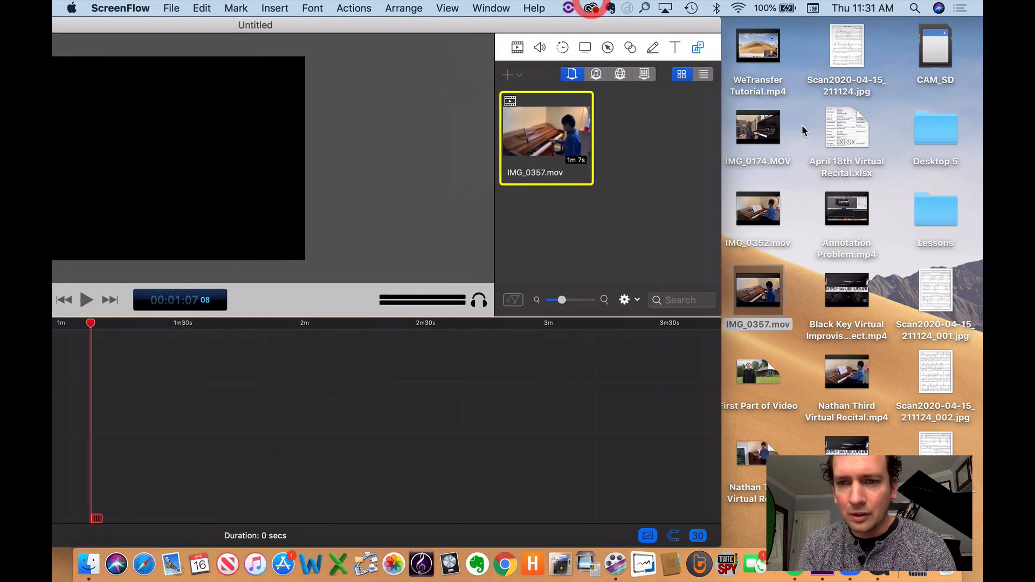
left_click_drag(774, 210, 227, 354)
left_click(240, 325)
key("space")
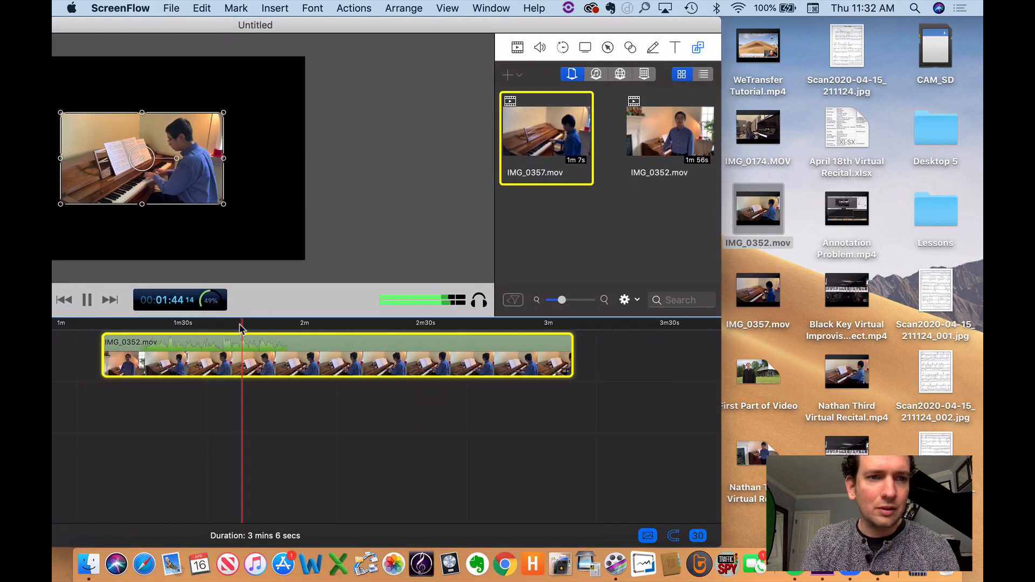
key("space")
left_click_drag(380, 22, 720, 8)
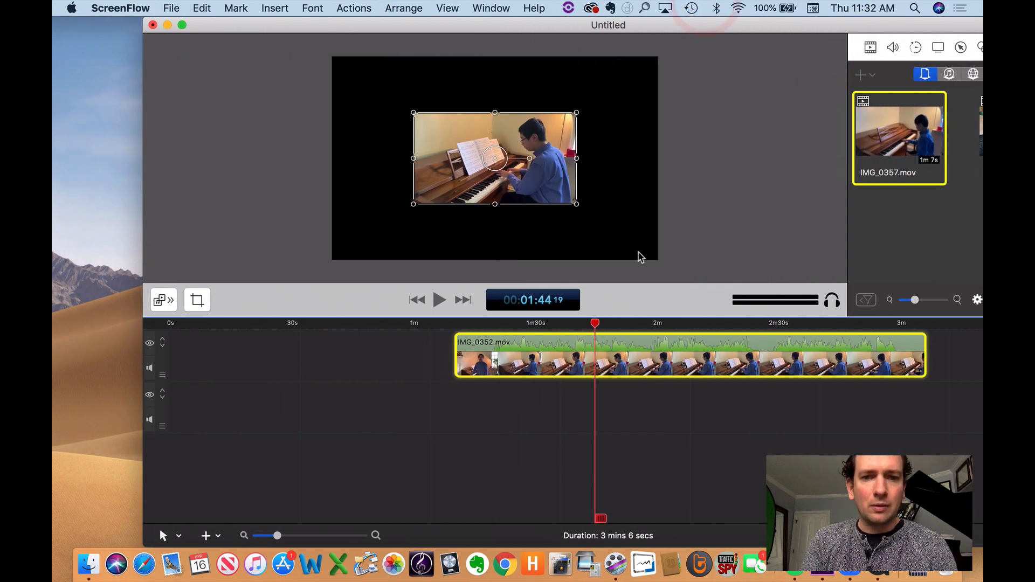
left_click_drag(689, 359, 375, 345)
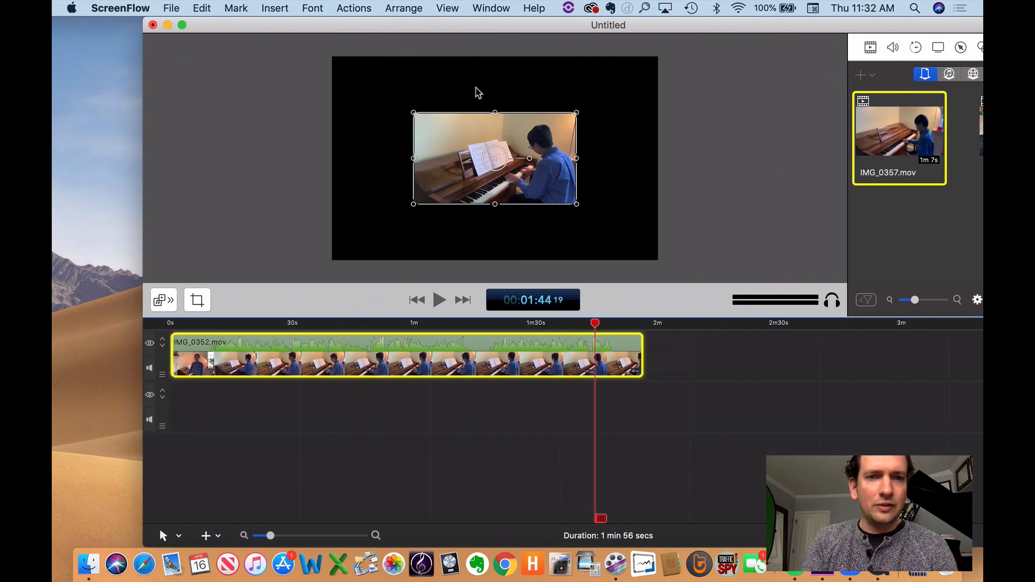
Enlarge the clip to span the full canvas width and shift it partly off the canvas's right side
mouse_move(488, 36)
left_mouse_down()
mouse_move(358, 17)
mouse_move(478, 36)
left_mouse_up()
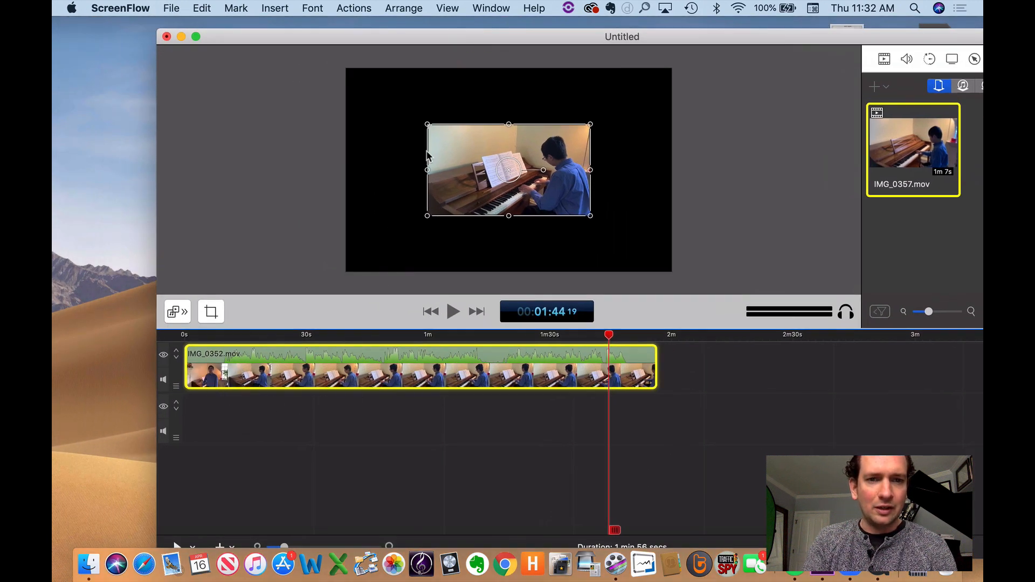
left_click_drag(466, 194, 384, 138)
left_click_drag(509, 160, 672, 252)
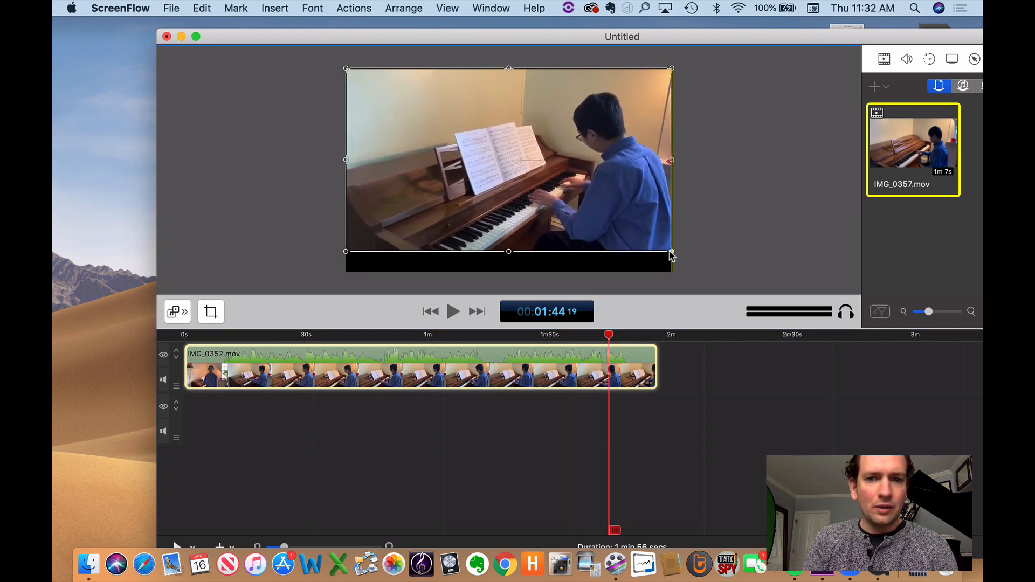
left_click_drag(467, 184, 620, 188)
Resize the canvas to the 1920 x 1080 preset and apply it
left_click(215, 312)
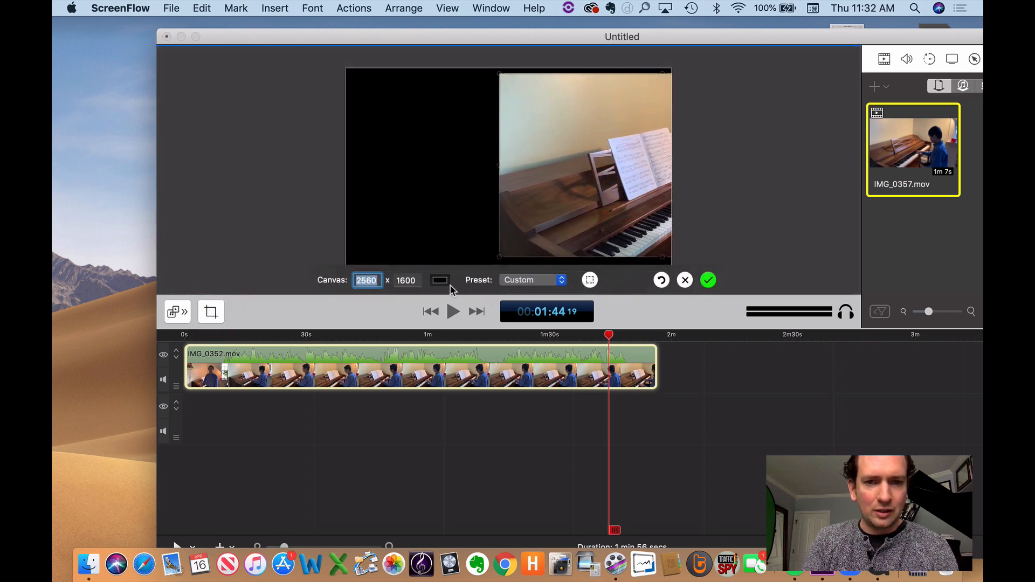
left_click(524, 284)
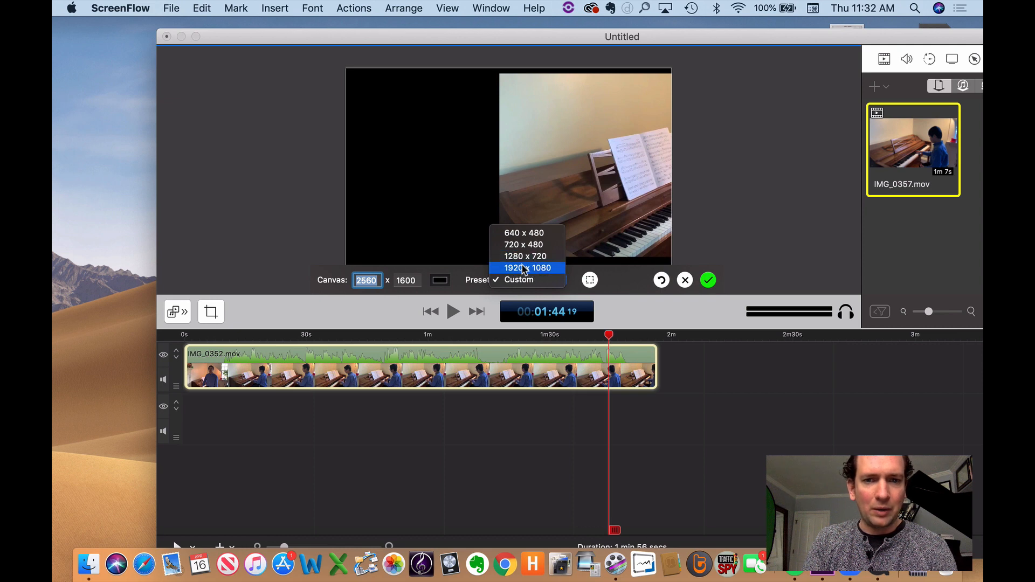
left_click(524, 268)
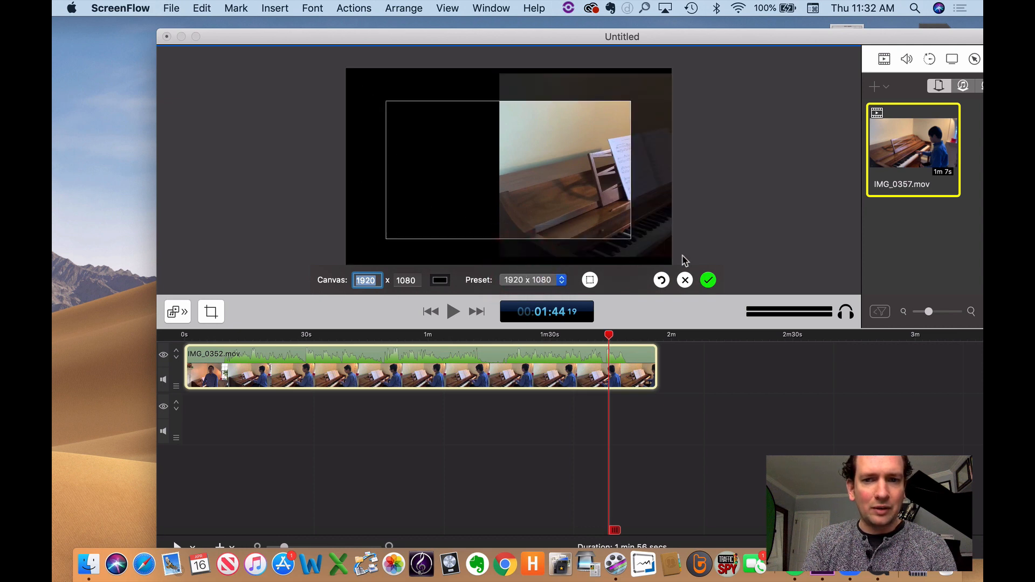
left_click(709, 279)
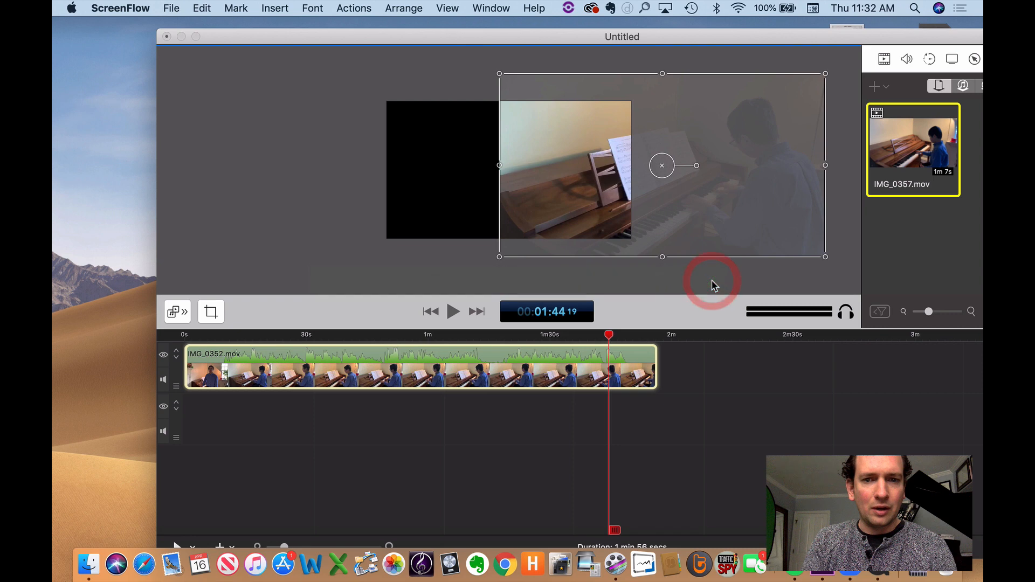
left_click(434, 206)
left_click(470, 216)
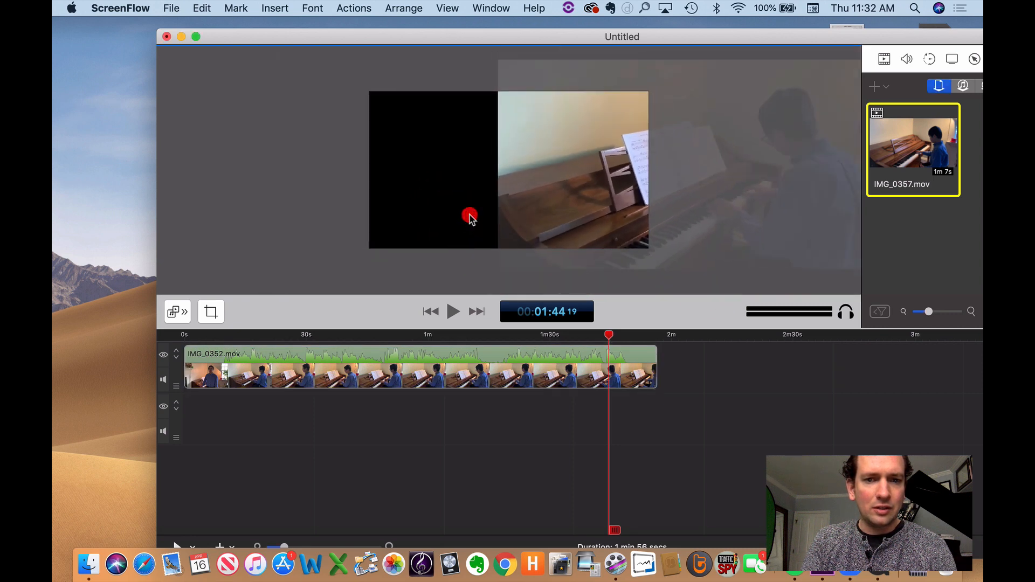
Try the 1280 x 720 canvas preset, then return the canvas to 1920 x 1080
left_click(211, 312)
left_click(527, 280)
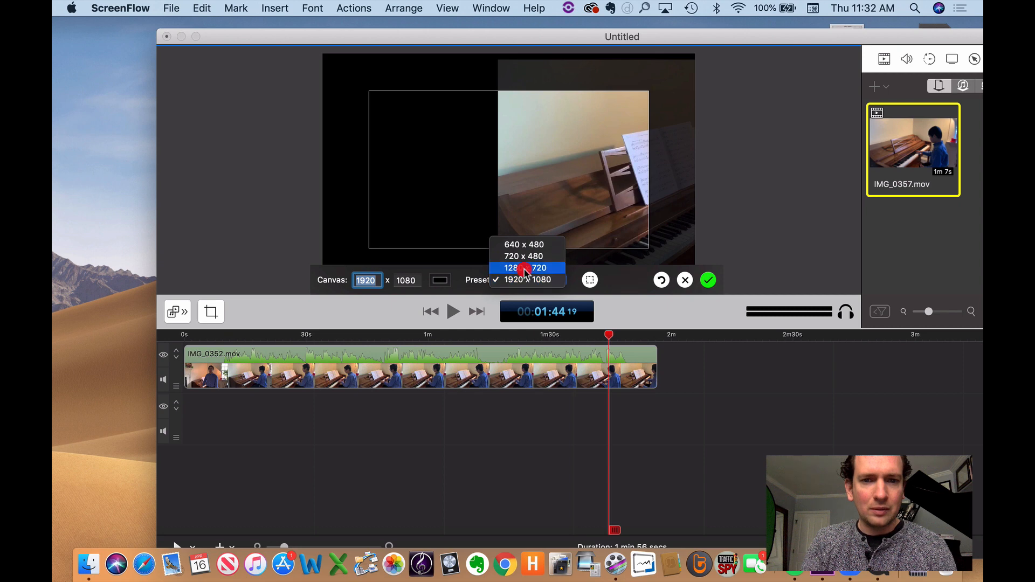
left_click(526, 268)
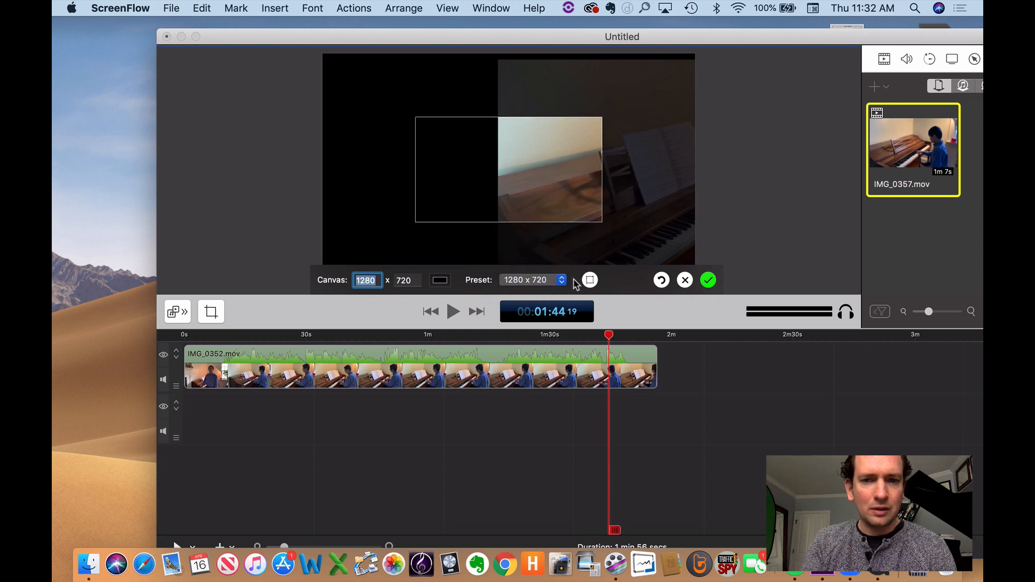
left_click(516, 280)
left_click(529, 291)
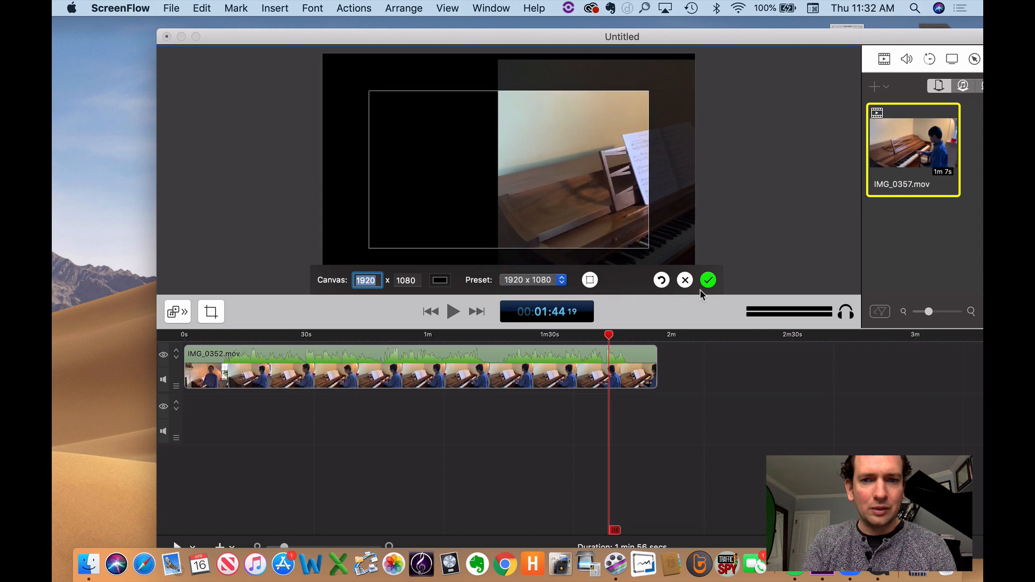
left_click(708, 280)
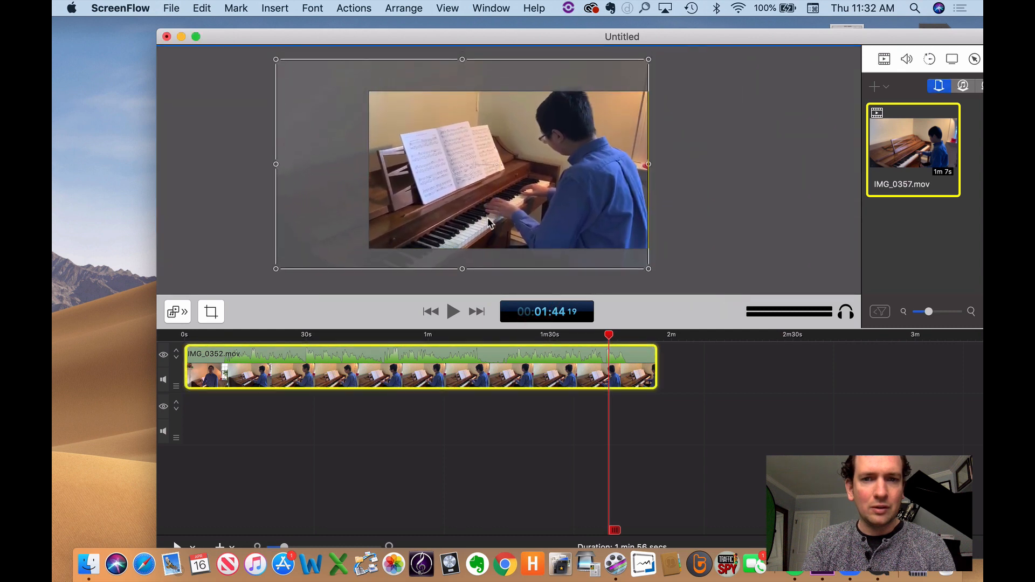
Align the clip with the canvas's upper-left corner and scale it to fill the whole 1920 x 1080 canvas
left_click_drag(646, 65, 569, 163)
left_click_drag(486, 210, 577, 172)
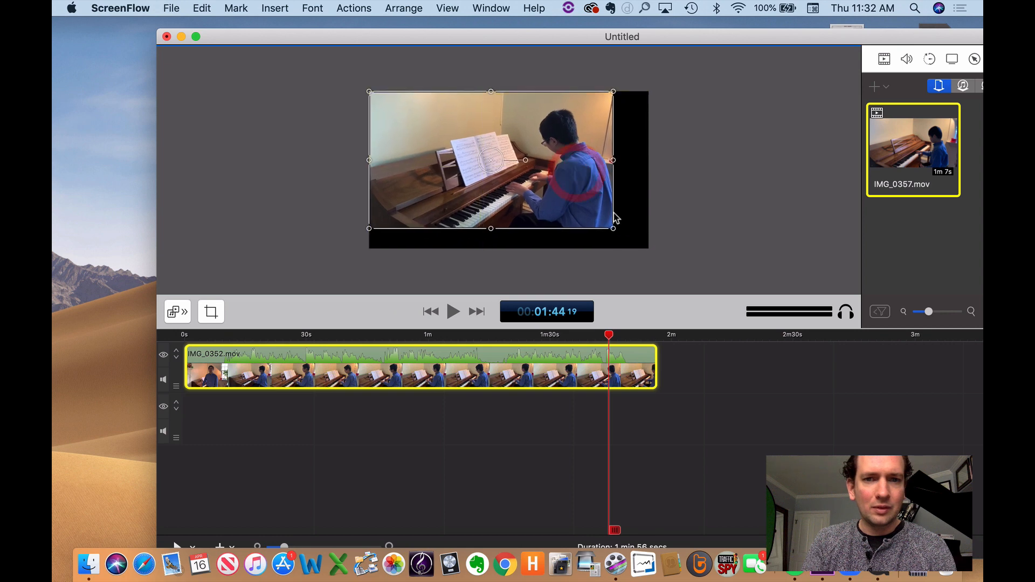
left_click_drag(613, 227, 648, 248)
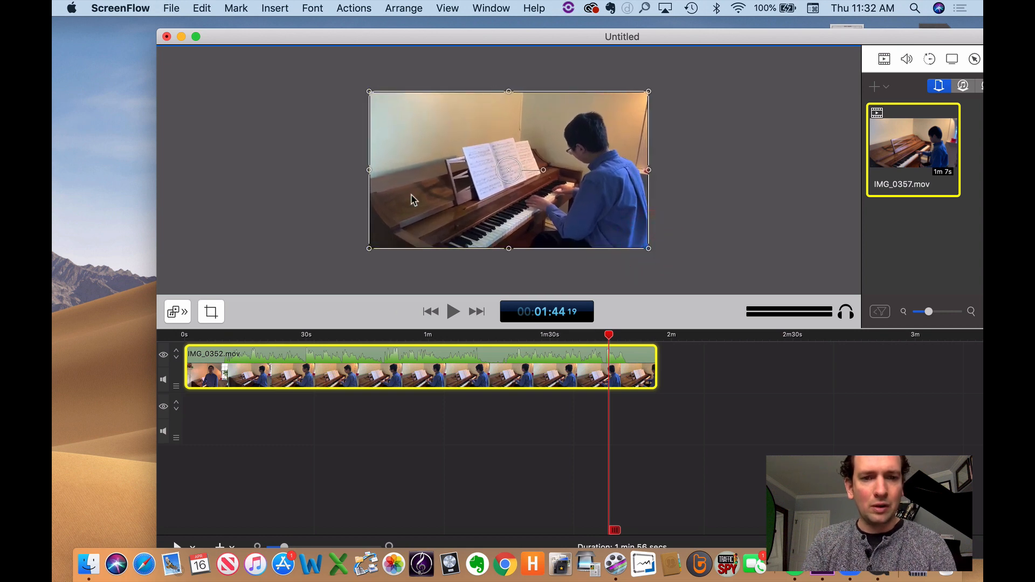
Play the clip's opening seconds from the start of the timeline to examine where the introduction begins
scroll(429, 393, "up", 5)
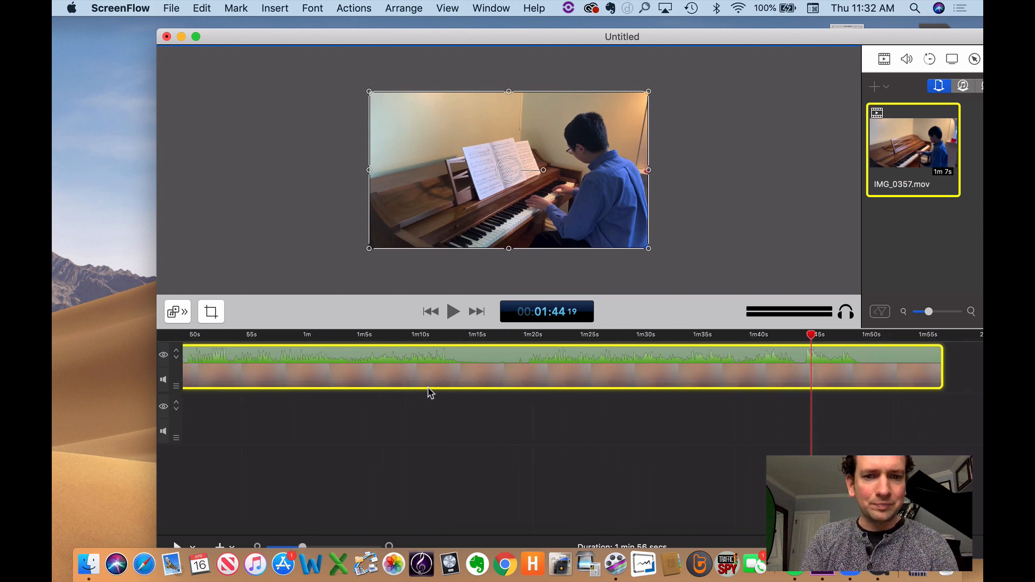
scroll(429, 394, "down", 2)
scroll(395, 398, "left", 2)
scroll(395, 398, "left", 3)
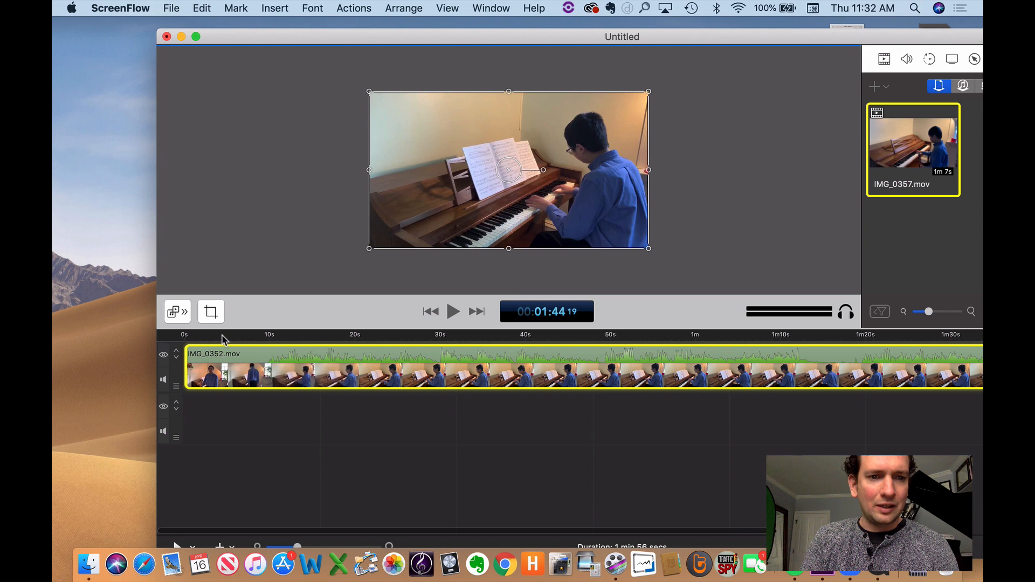
left_click_drag(222, 336, 152, 334)
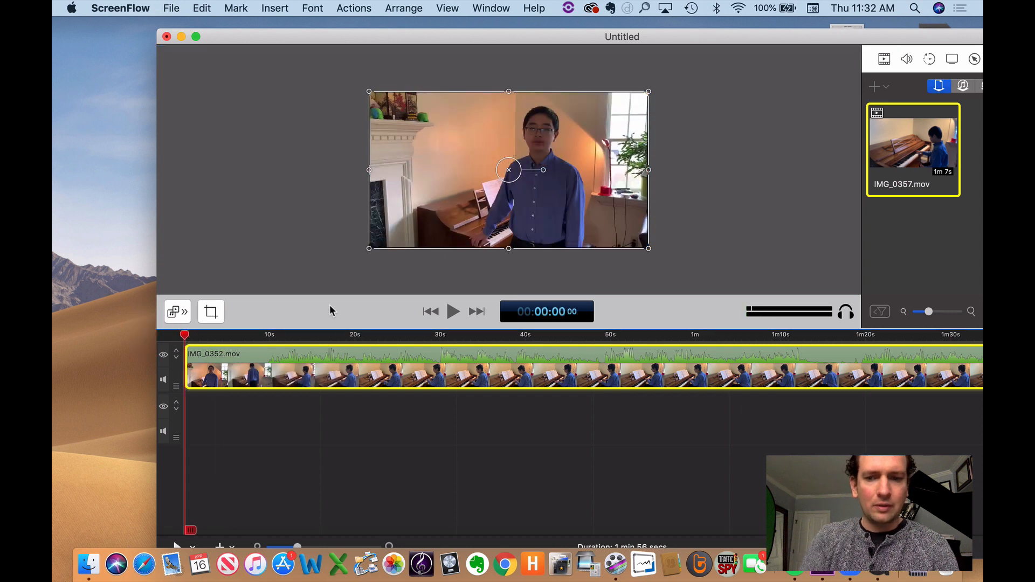
key("XF86AudioRaiseVolume")
key("space")
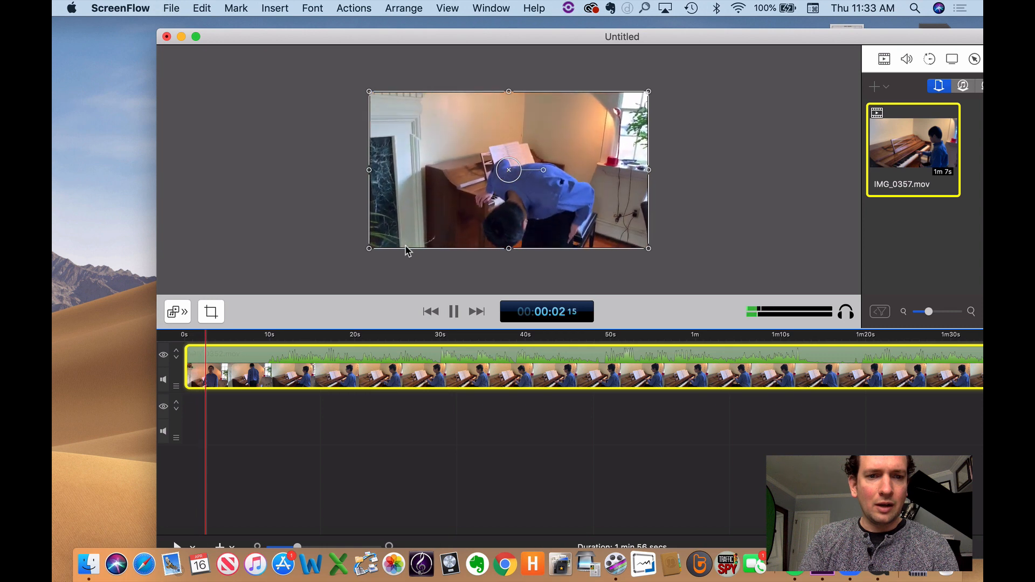
key("space")
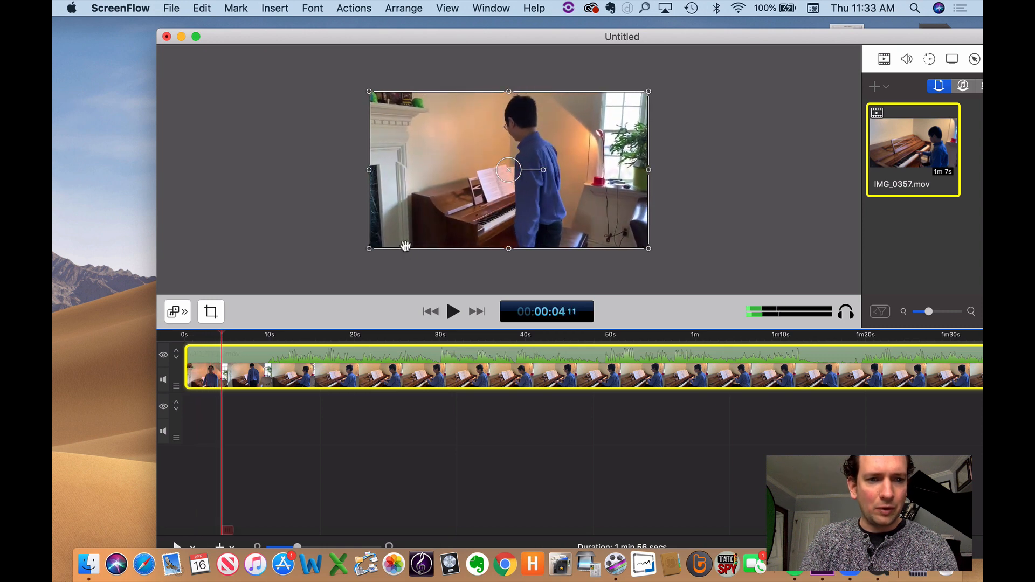
left_click(179, 339)
key("space")
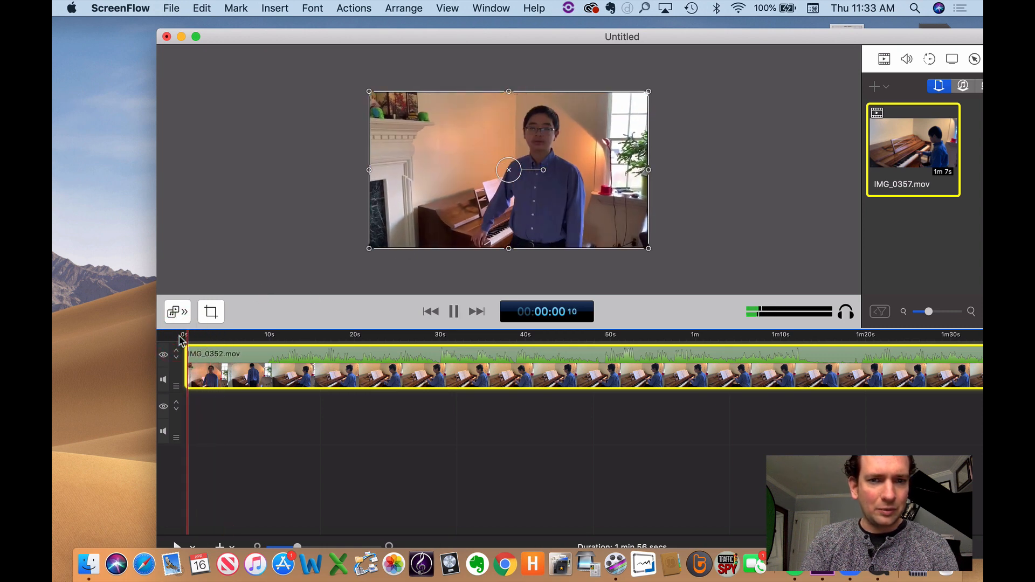
key("space")
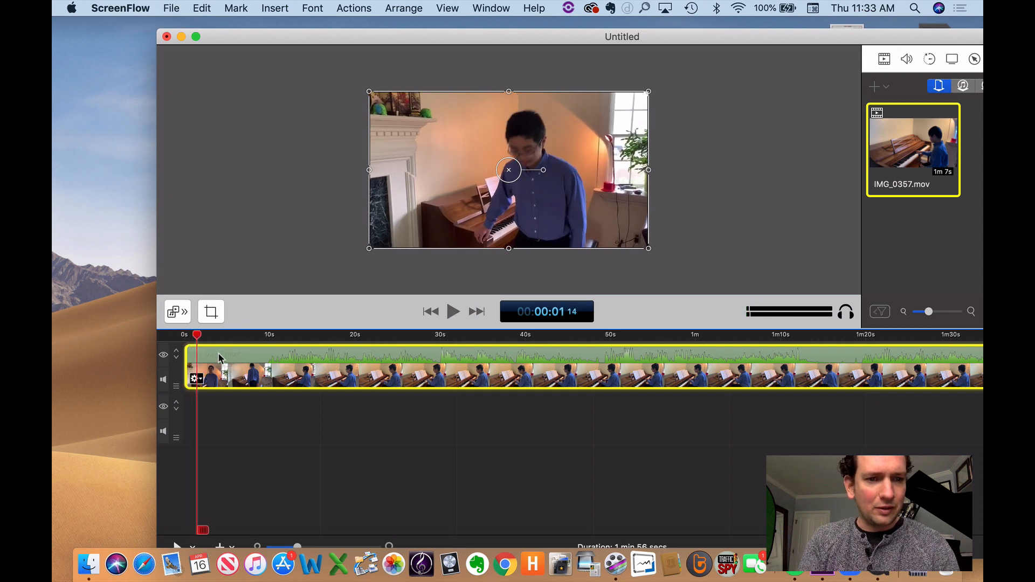
Split the clip at 00:00:00 20, delete the piece before the split, and select the remaining clip
key("super+plus")
key("super+plus")
key("super+plus")
left_click_drag(263, 336, 218, 338)
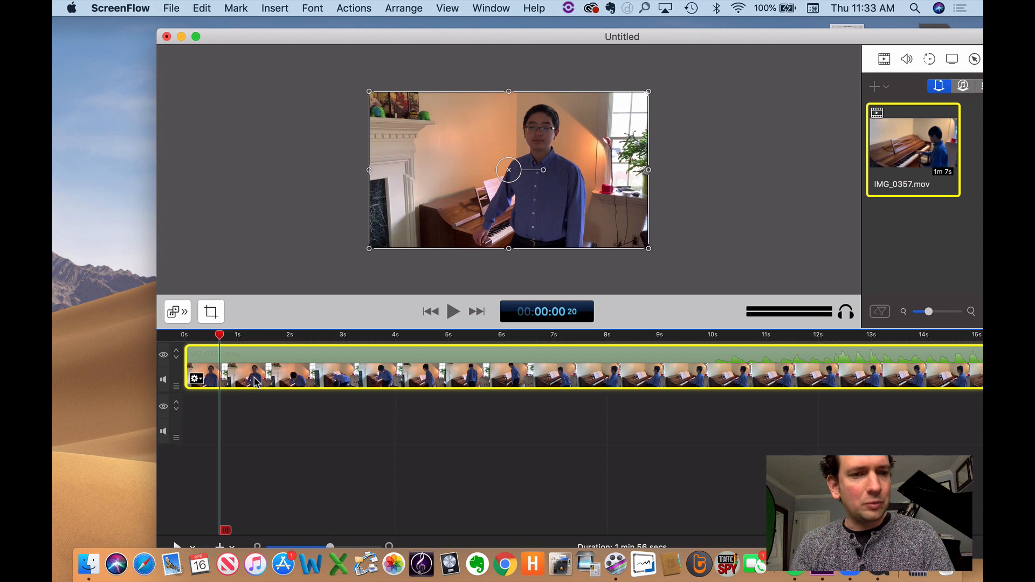
key("t")
left_click(196, 358)
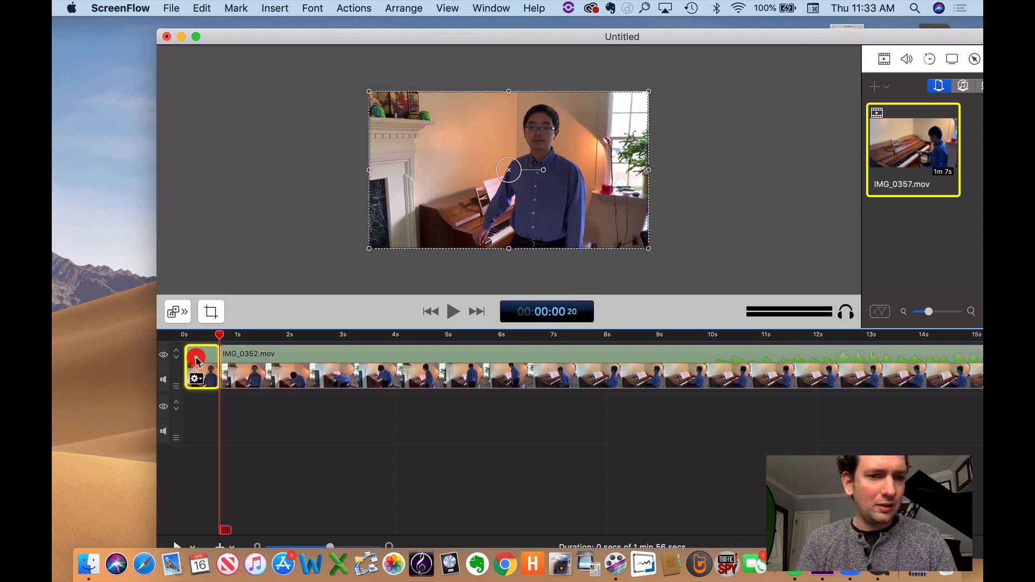
key("BackSpace")
left_click(411, 376)
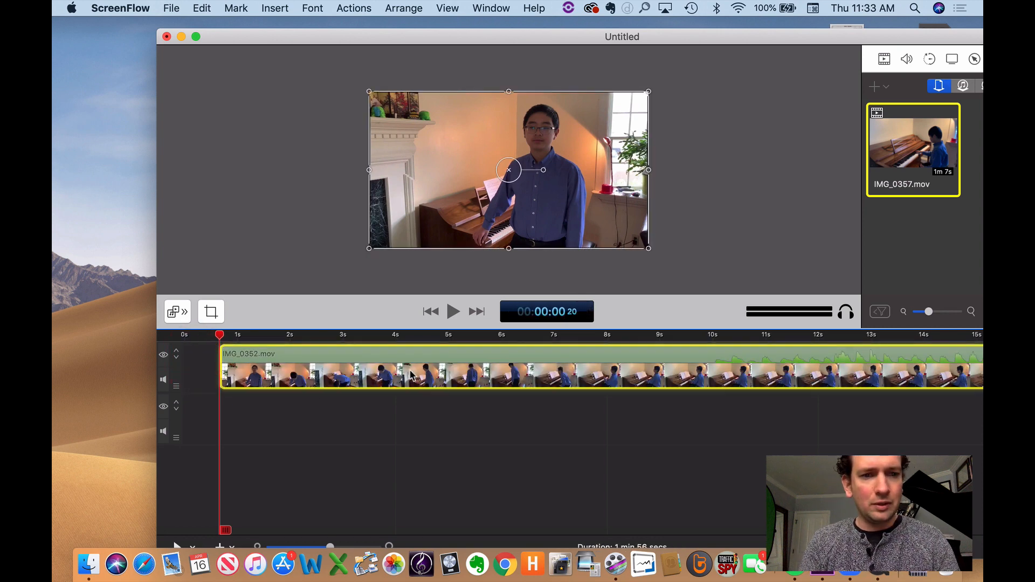
Move the trimmed video clip to the very start of the timeline, closing the gap in front of it
left_click_drag(410, 376, 375, 376)
scroll(451, 393, "right", 15)
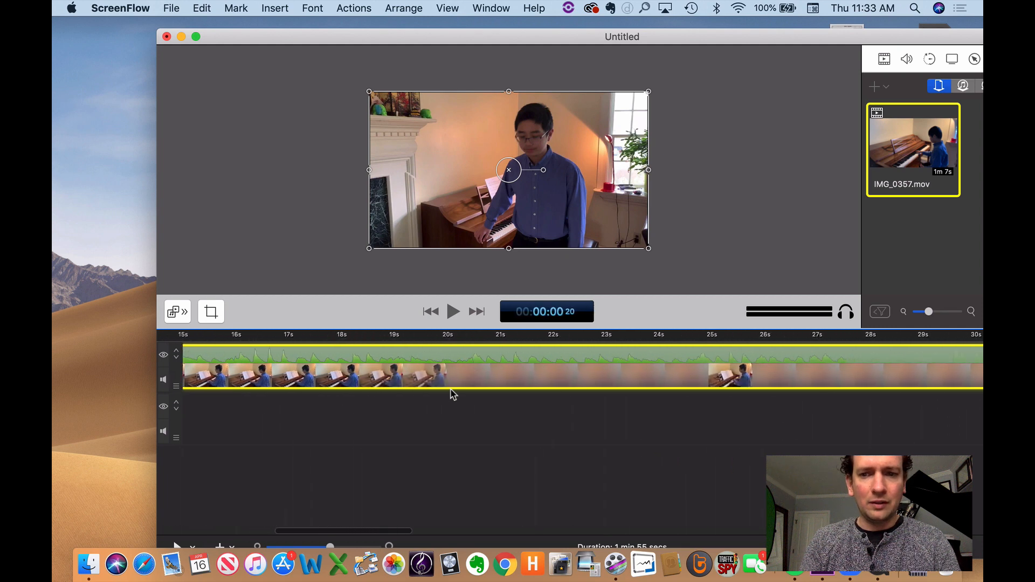
scroll(452, 393, "left", 15)
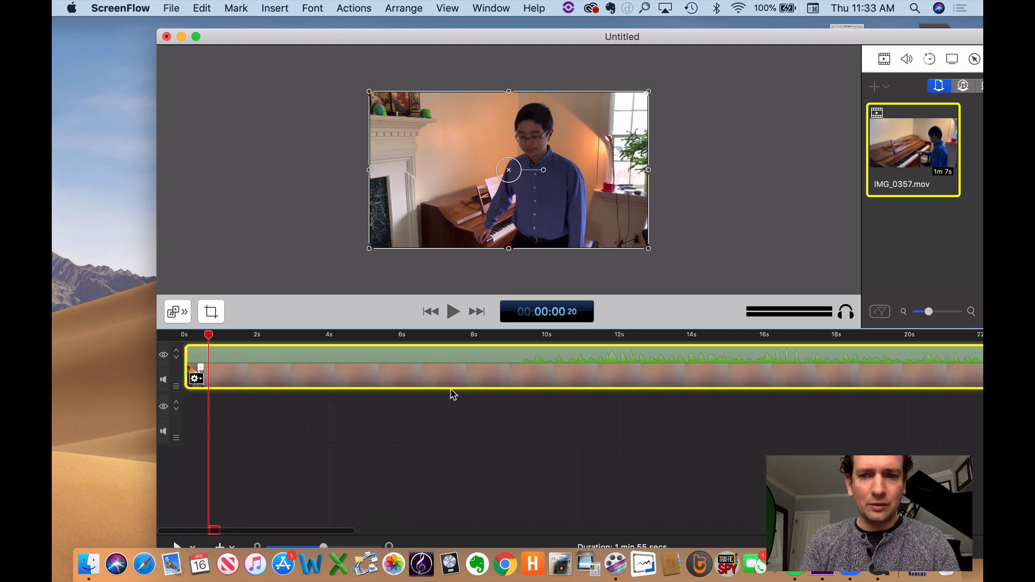
scroll(483, 405, "right", 3)
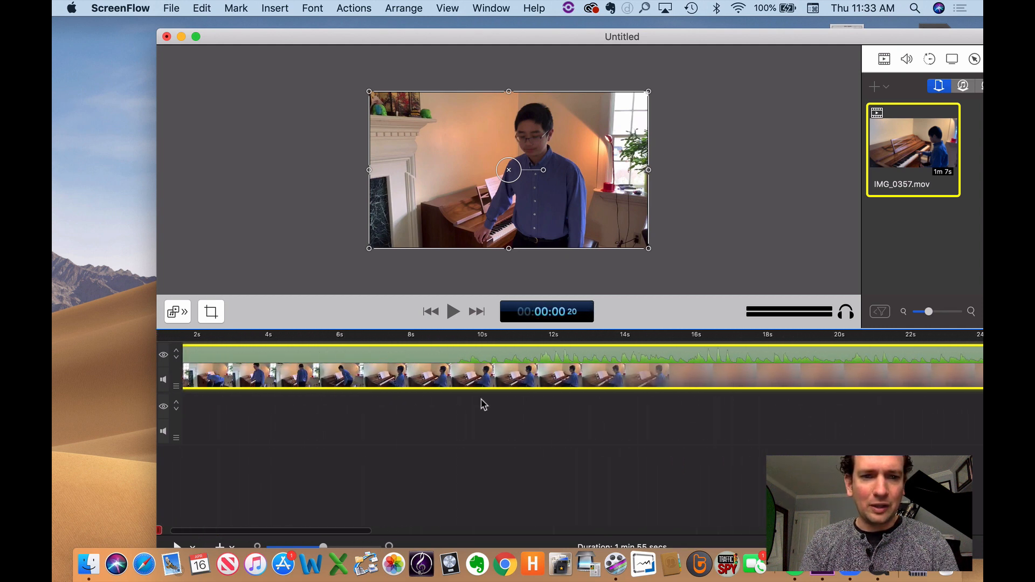
scroll(483, 405, "left", 3)
Search the stock media library for "baloons" and browse the videos and graphics it offers
left_click_drag(675, 37, 532, 15)
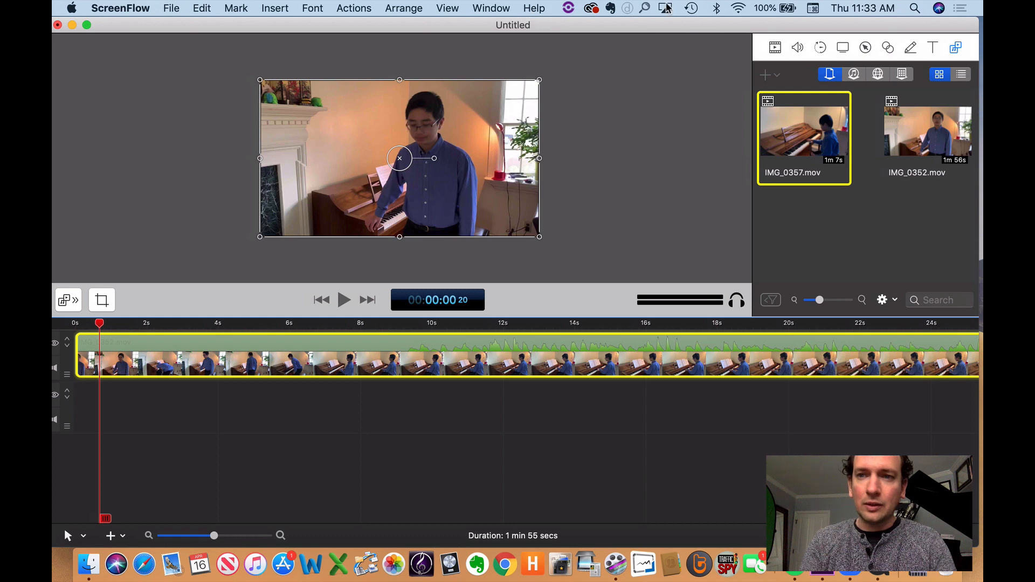
left_click(901, 75)
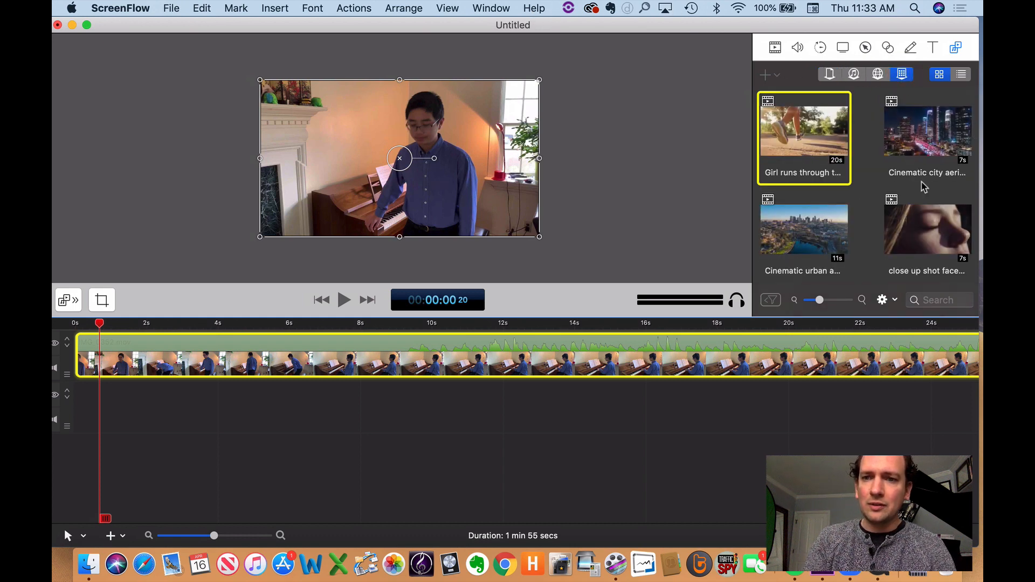
left_click(944, 298)
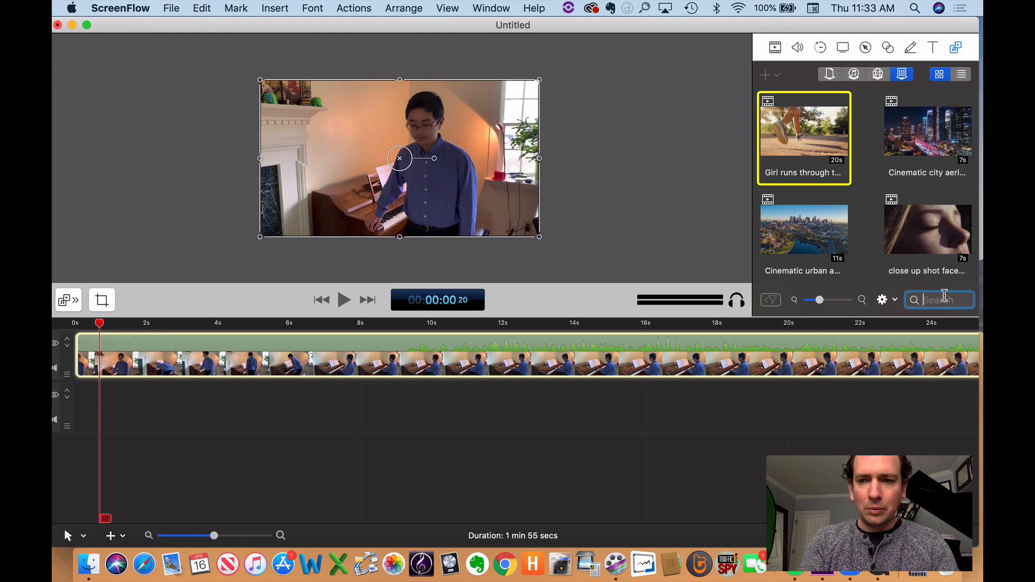
type("loons")
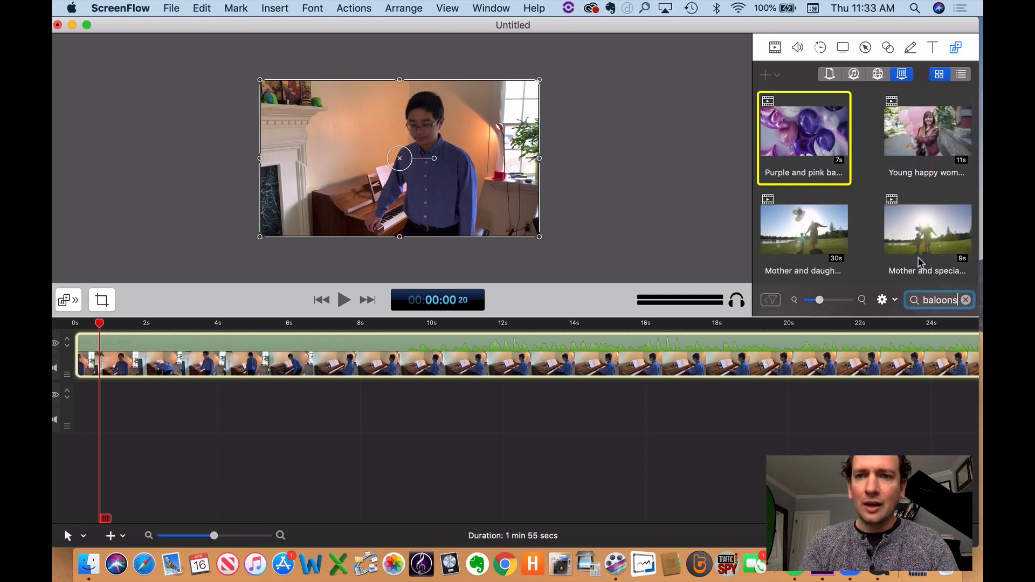
scroll(850, 225, "down", 5)
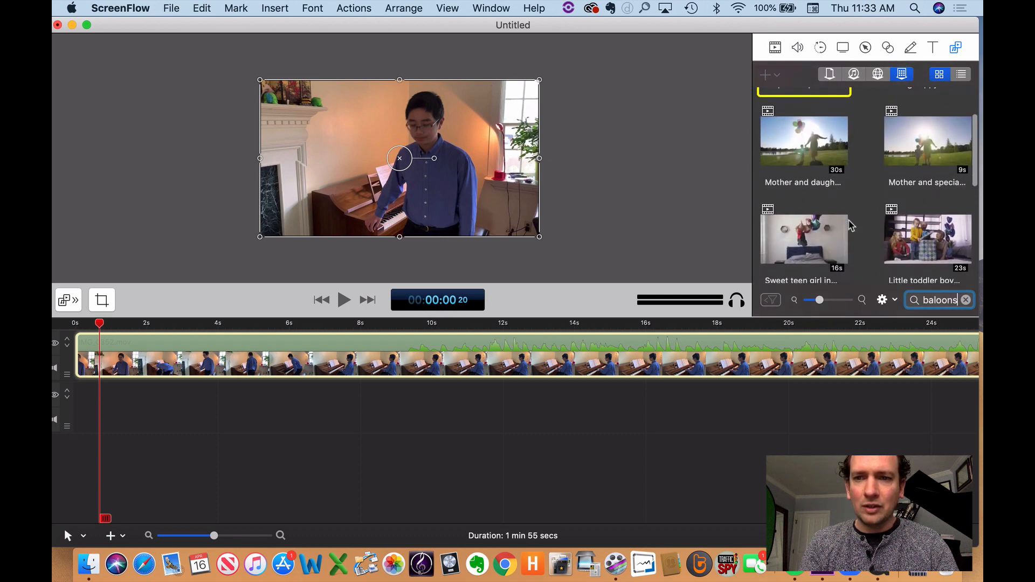
scroll(851, 225, "down", 4)
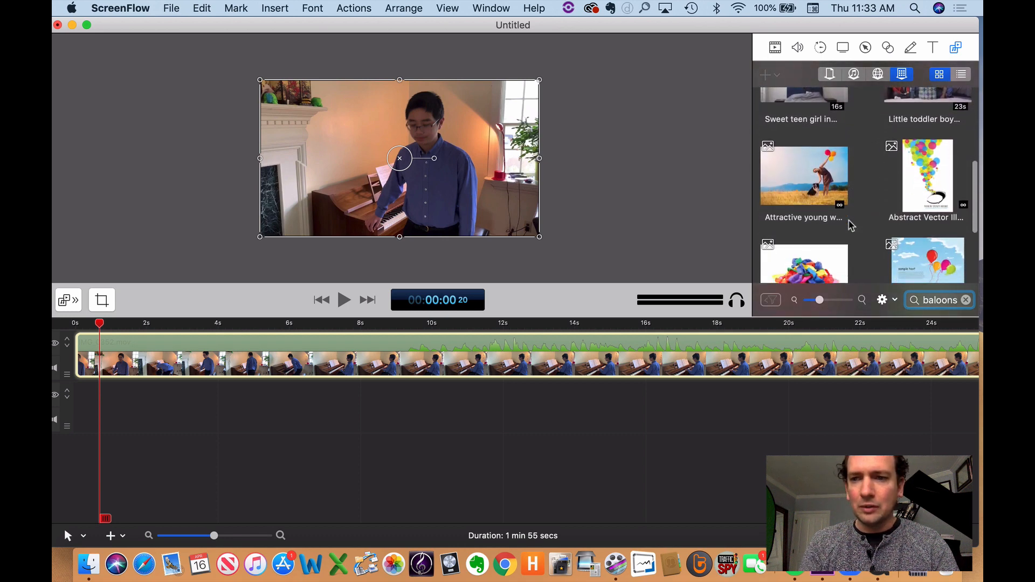
scroll(851, 225, "down", 5)
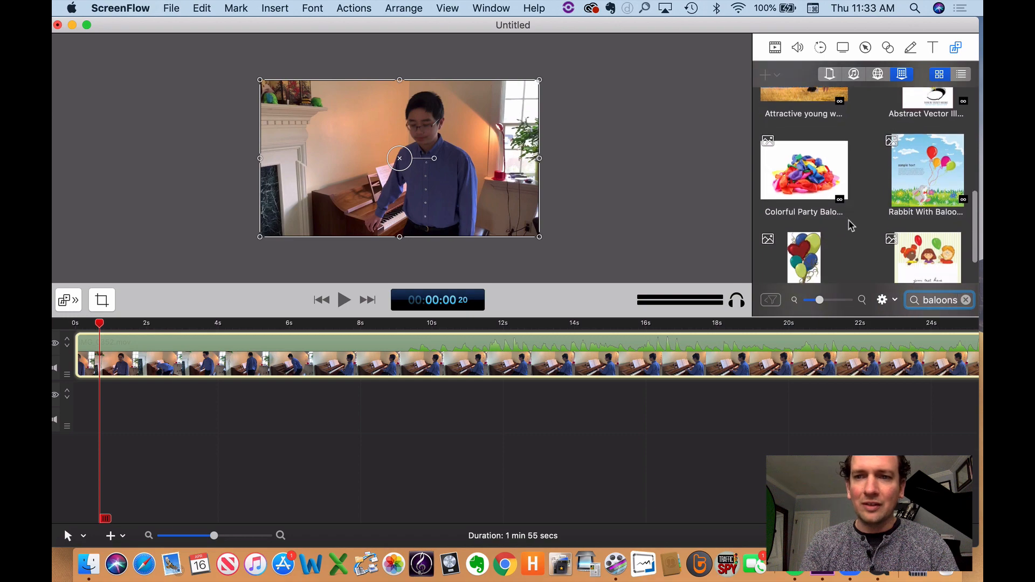
scroll(851, 226, "down", 1)
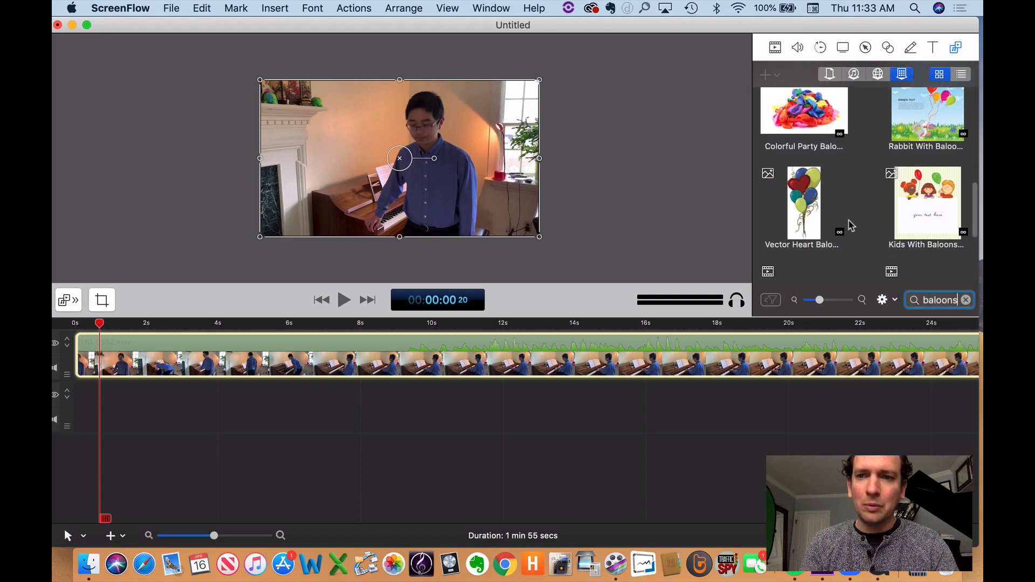
scroll(851, 225, "down", 3)
scroll(851, 225, "up", 10)
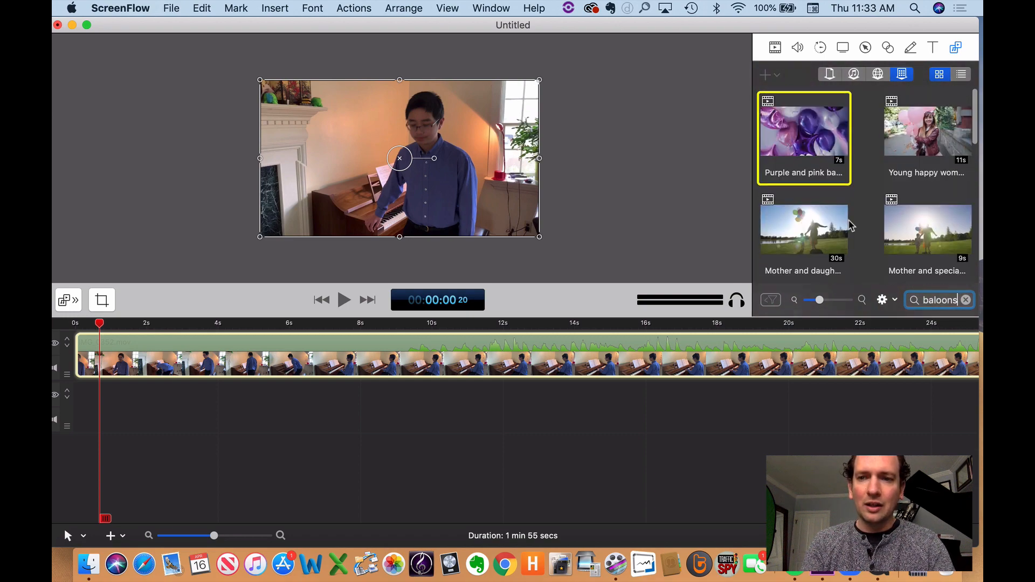
Search the stock media for "applause" and place the "Applause, Group" sound at the timeline's start, on the track beneath the video
left_click(965, 300)
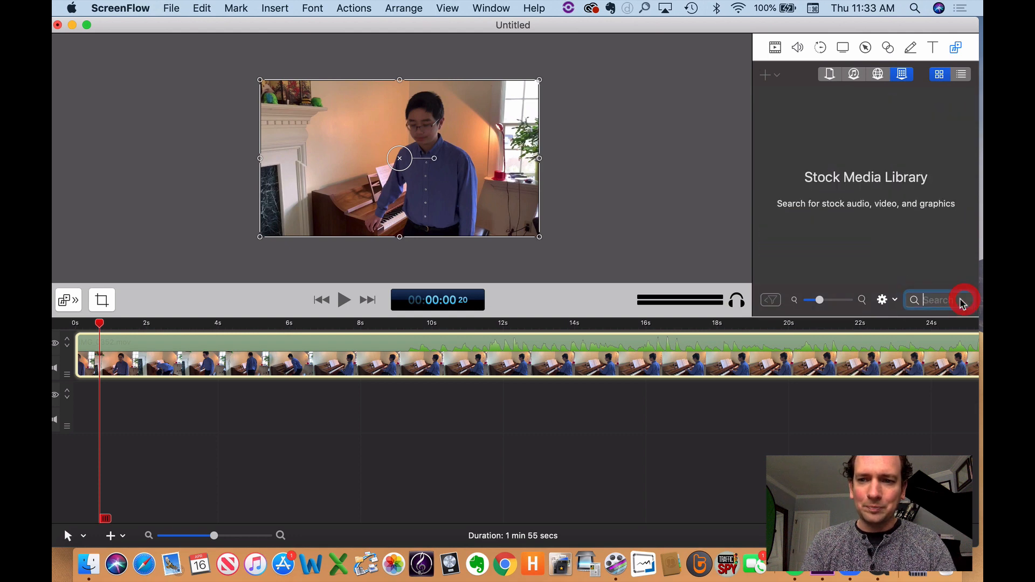
type("applaus")
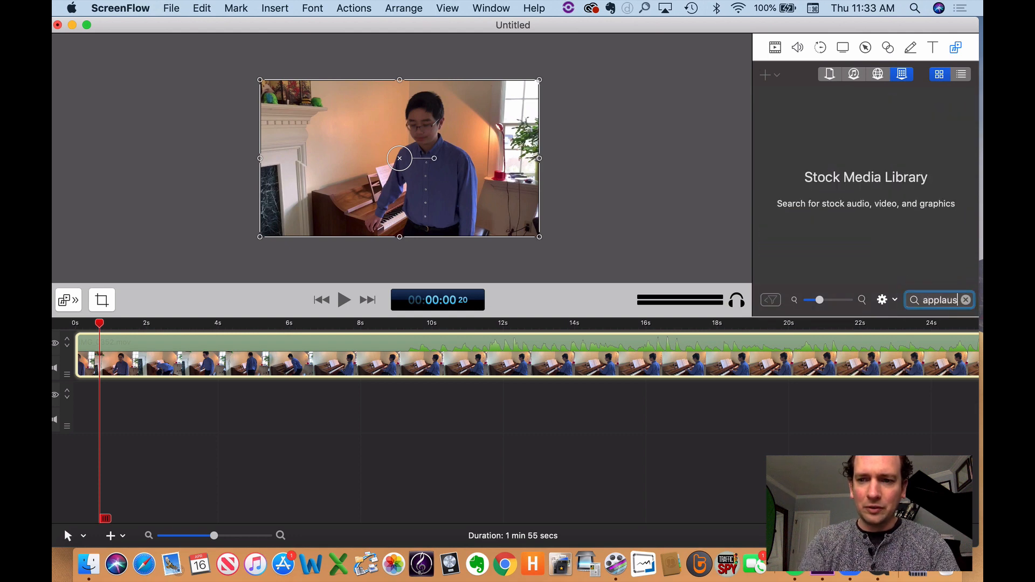
type("e")
key("Return")
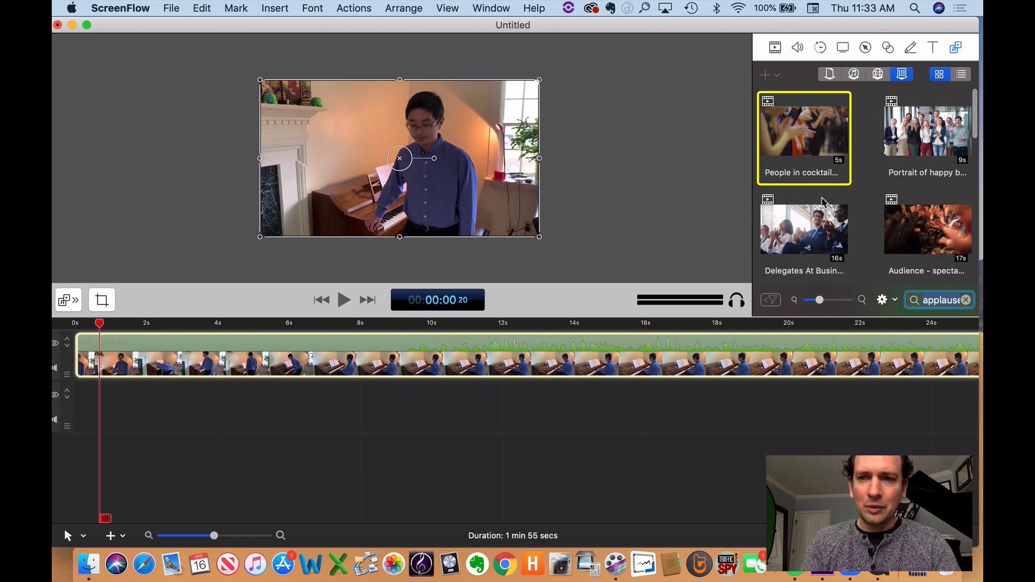
scroll(823, 202, "down", 8)
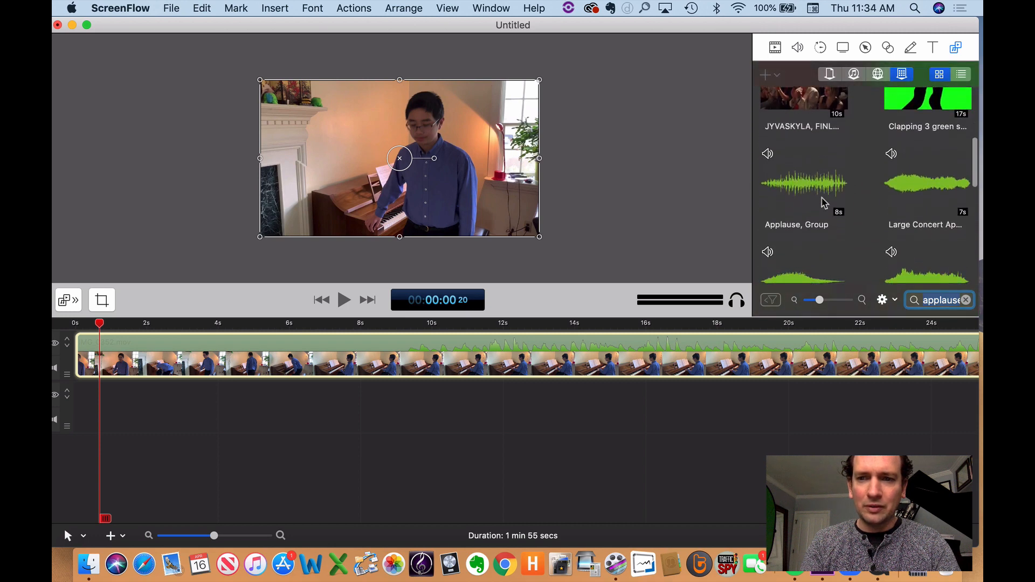
scroll(824, 202, "down", 2)
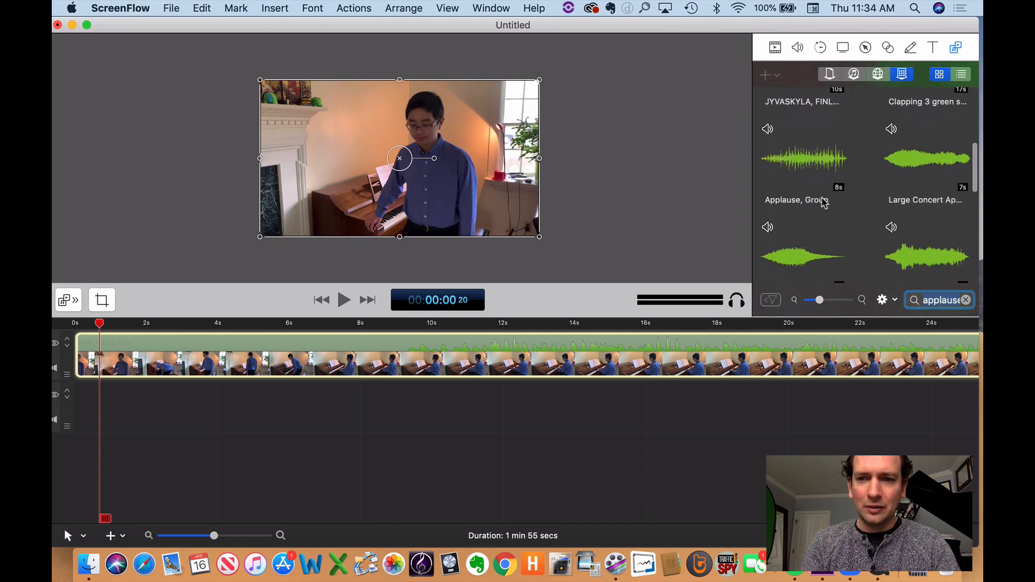
left_click(818, 156)
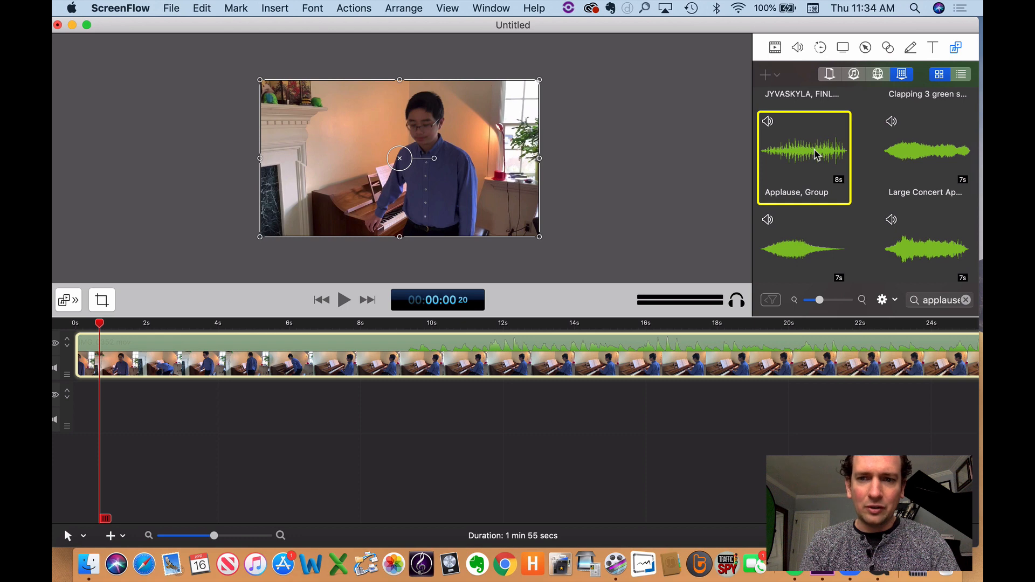
left_click_drag(814, 149, 159, 439)
left_click(187, 408)
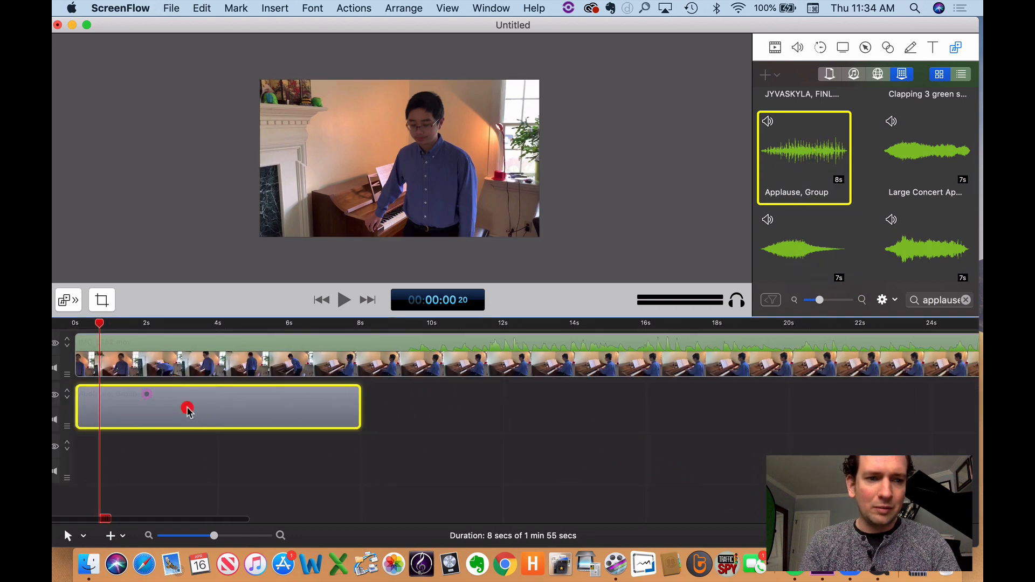
Play the timeline from the beginning through the end of the applause to hear it over the introduction
left_click_drag(205, 25, 285, 25)
left_click(182, 323)
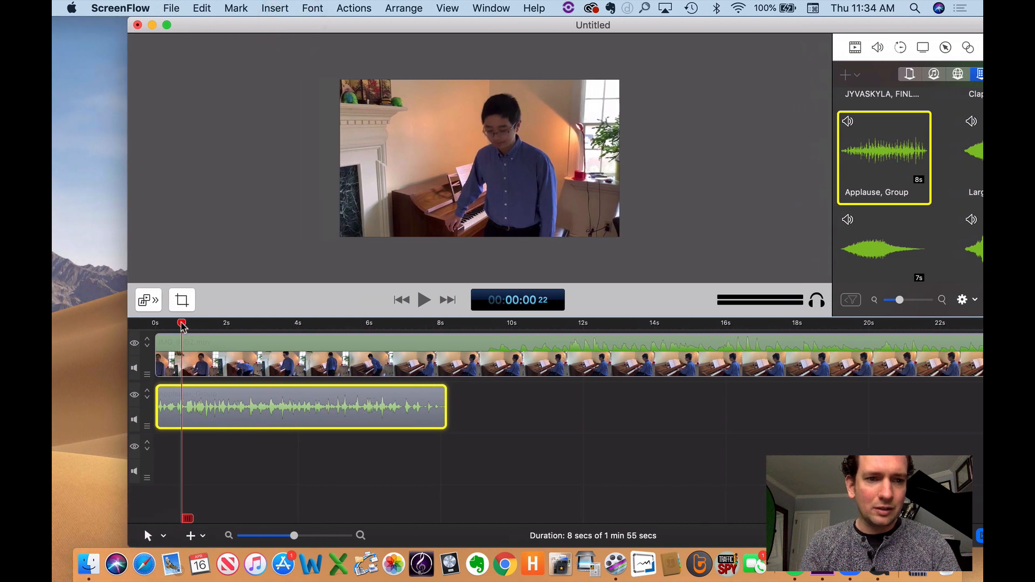
left_click_drag(181, 325, 155, 323)
key("space")
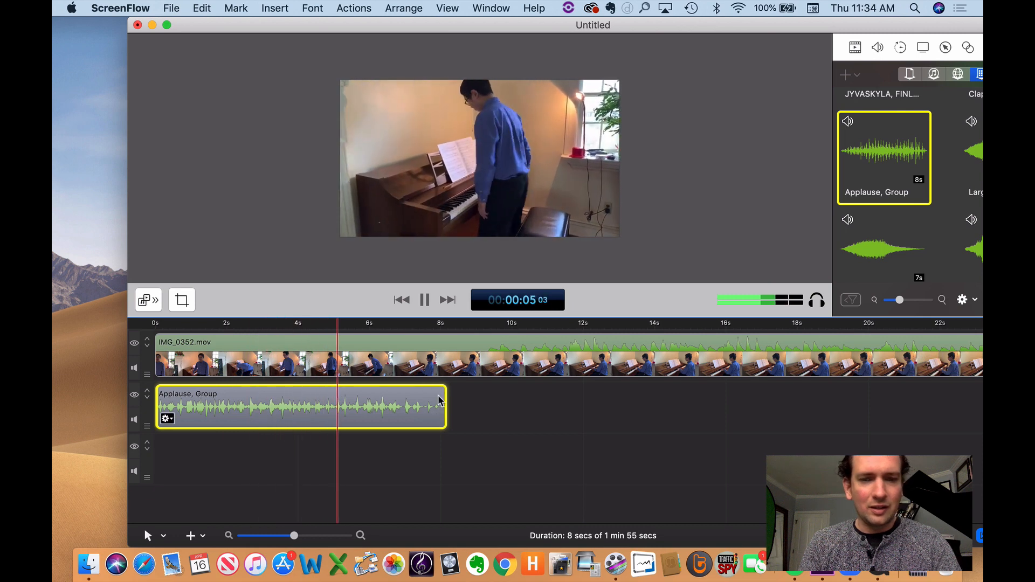
scroll(432, 418, "right", 3)
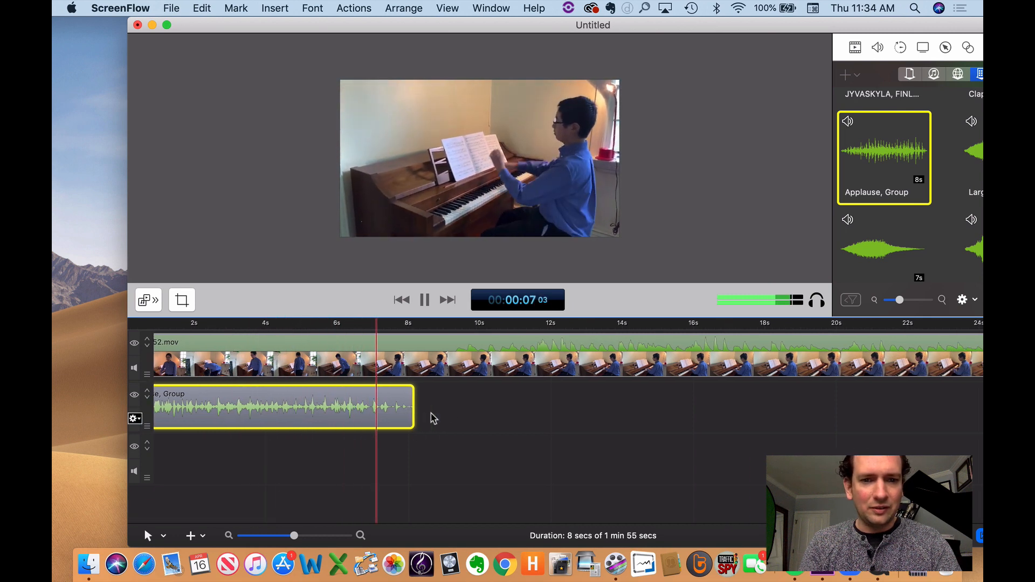
key("space")
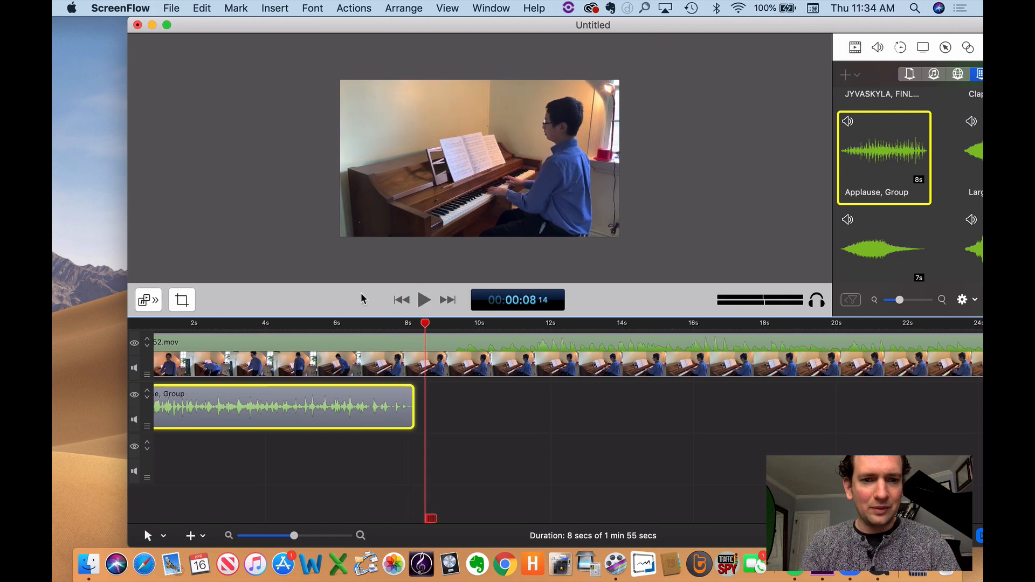
Replay the last two seconds of the applause clip to hear how it ends
left_click(360, 324)
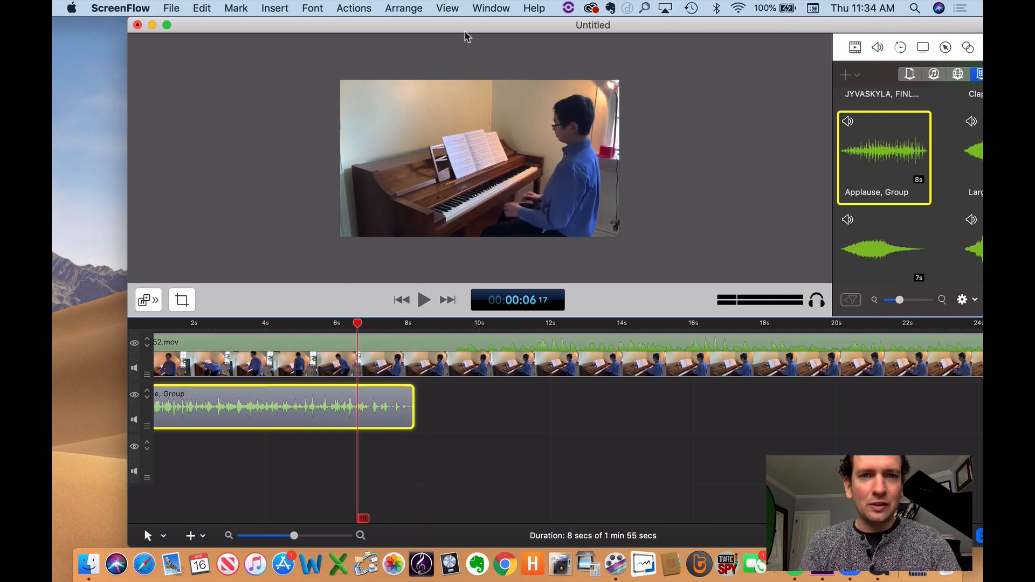
left_click_drag(466, 28, 425, 28)
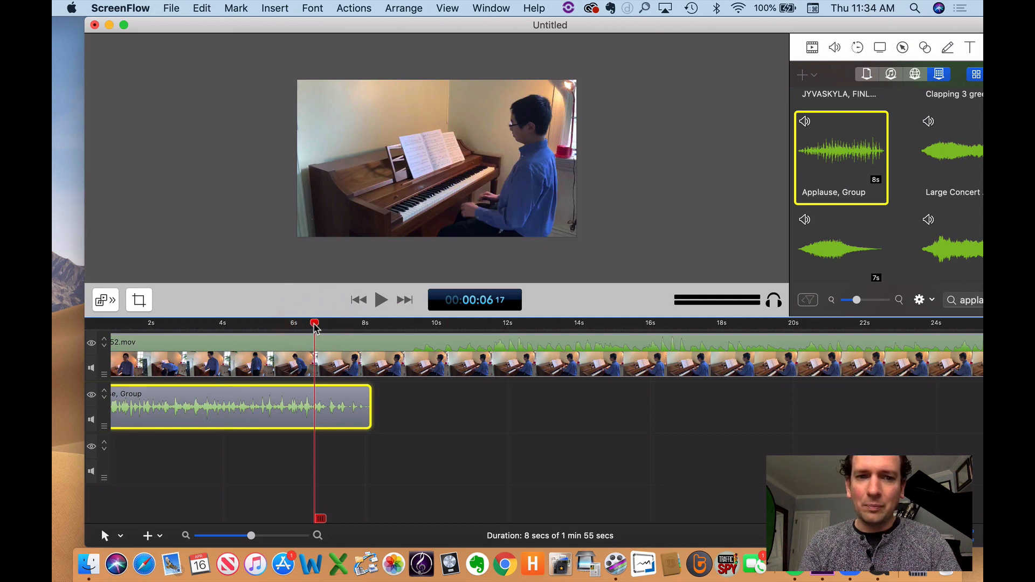
key("space")
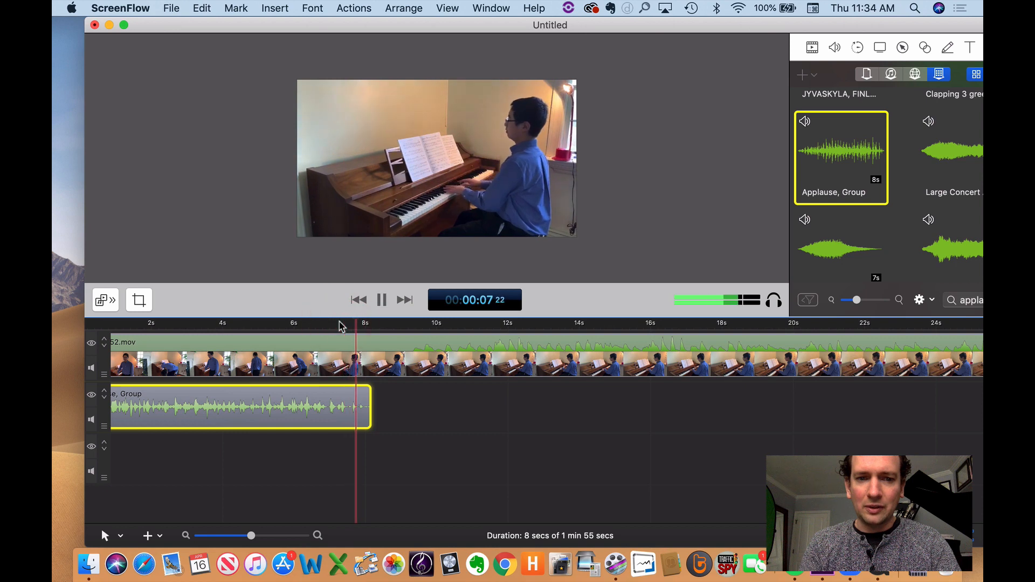
key("space")
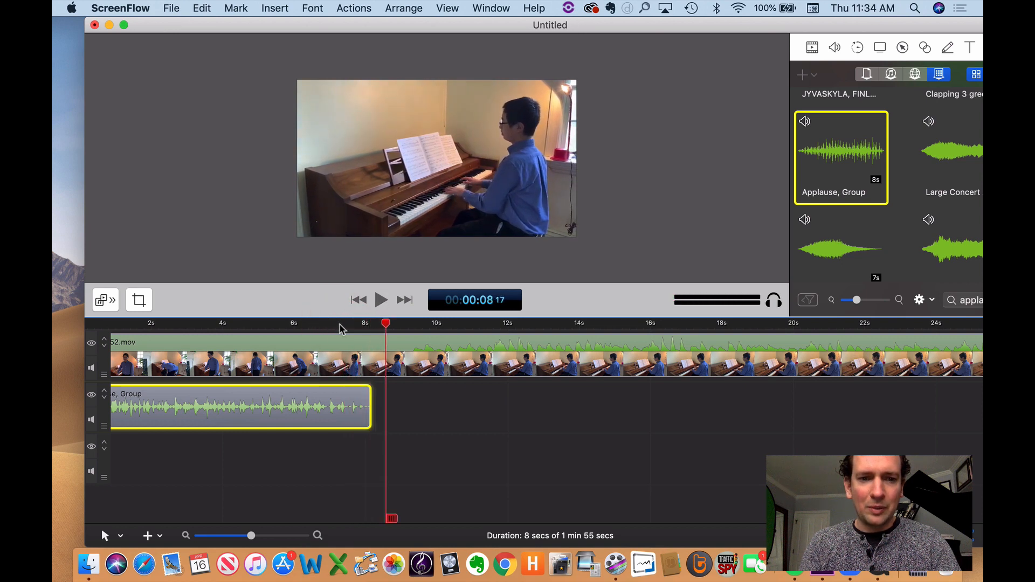
Add an audio action to the applause clip at 00:00:06 10
left_click_drag(382, 327, 305, 323)
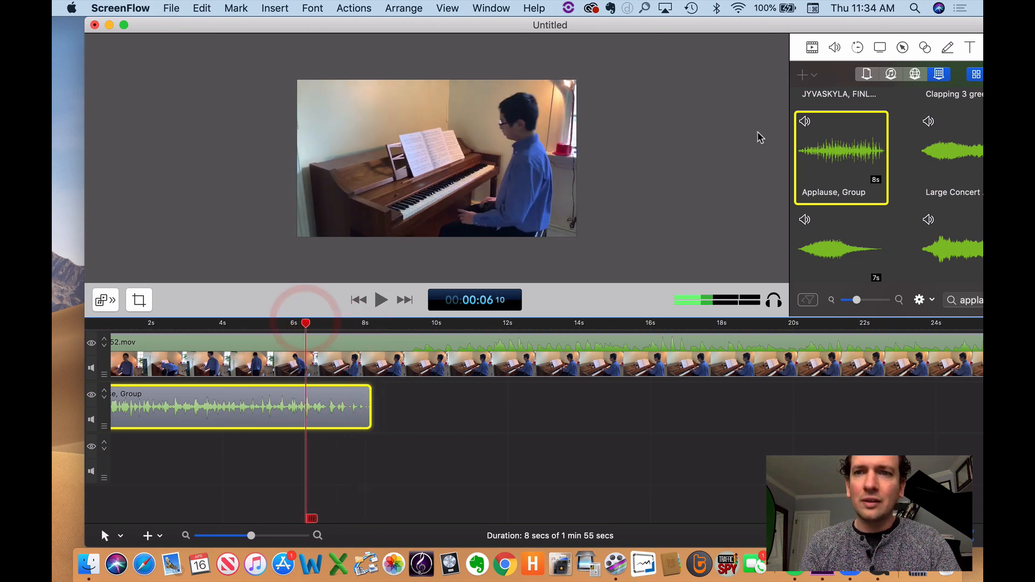
left_click(812, 47)
left_click_drag(749, 27, 738, 27)
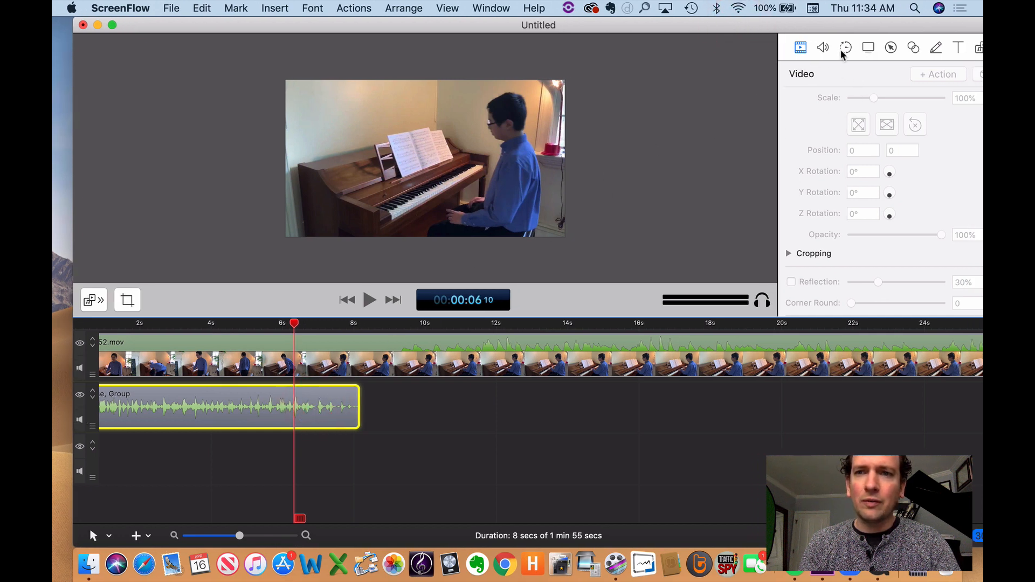
left_click(822, 48)
left_click_drag(822, 25, 799, 25)
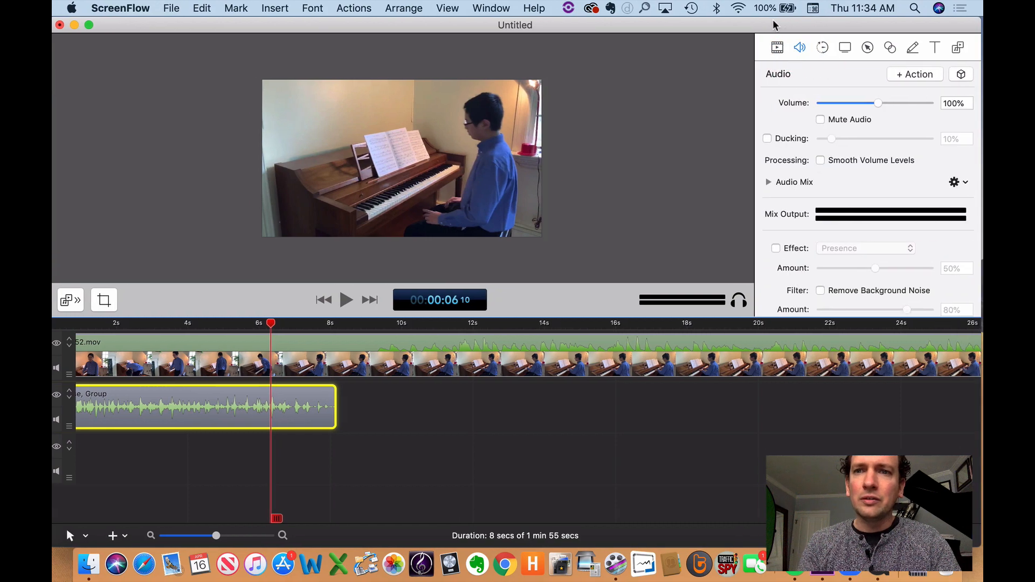
left_click(914, 74)
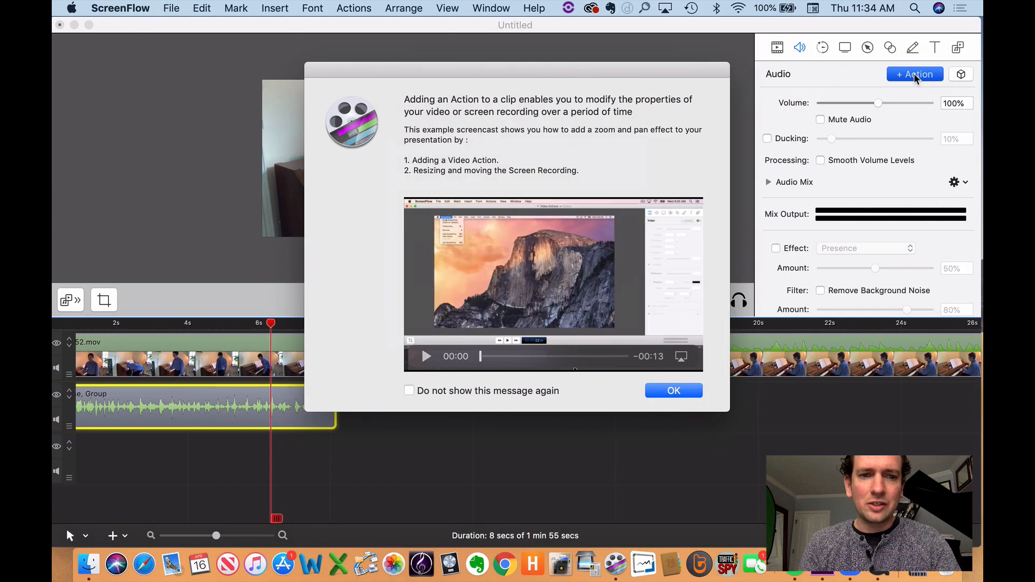
left_click(673, 391)
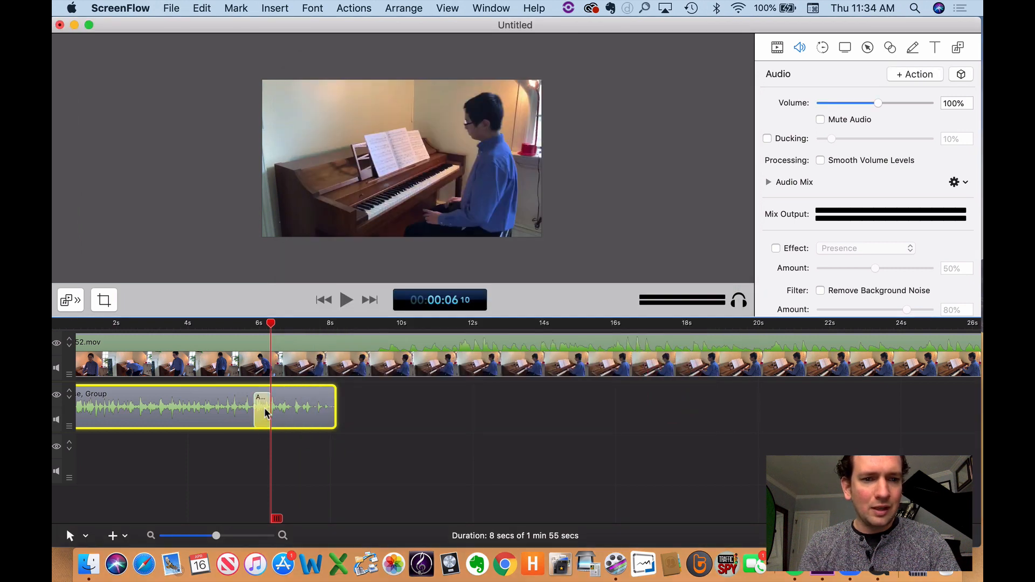
Make the audio action span from 00:00:06 10 to the applause clip's end, and set its ending volume to 0 for a fade-out
left_click_drag(266, 413, 331, 405)
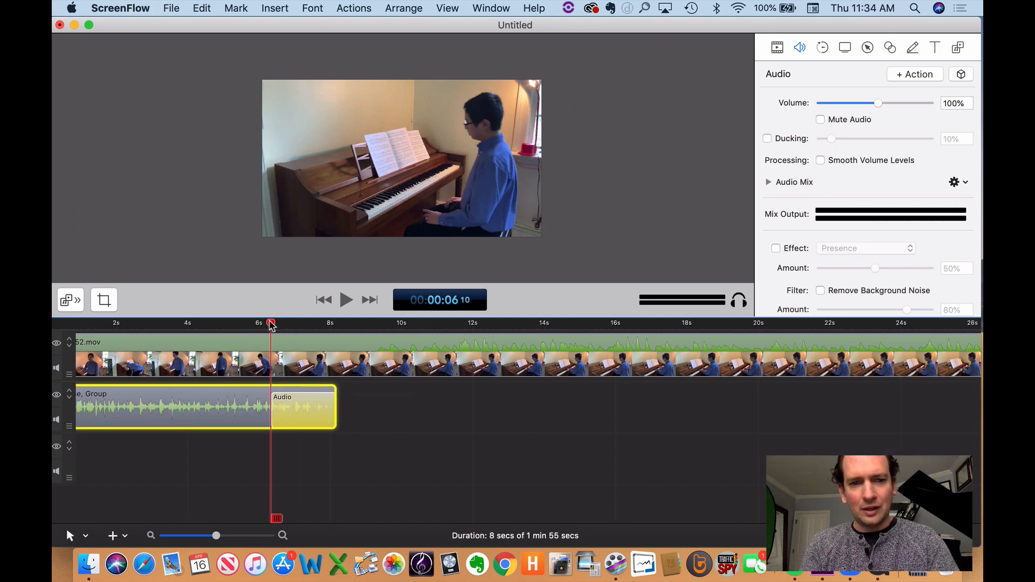
left_click_drag(271, 326, 335, 326)
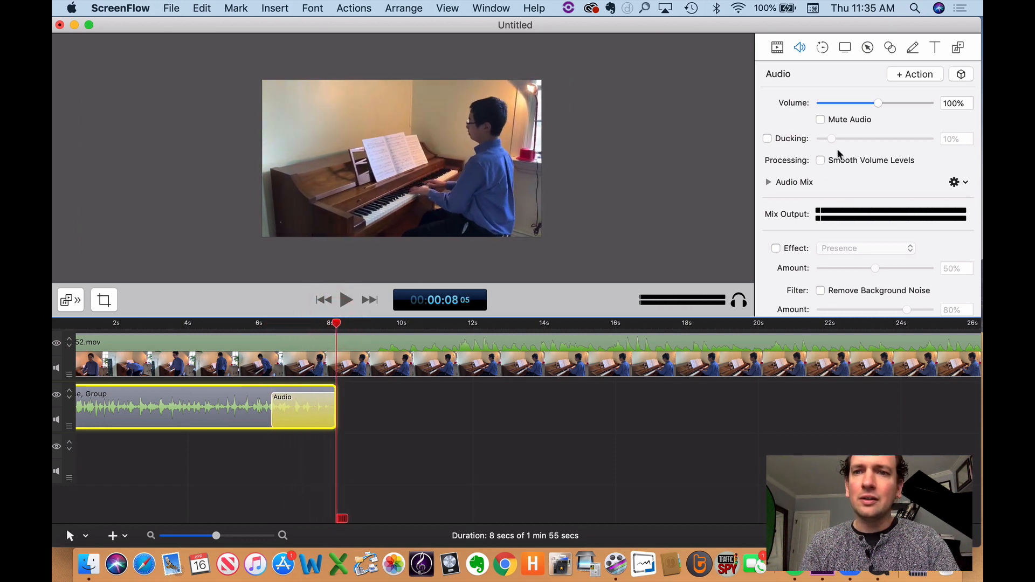
left_click_drag(879, 104, 846, 105)
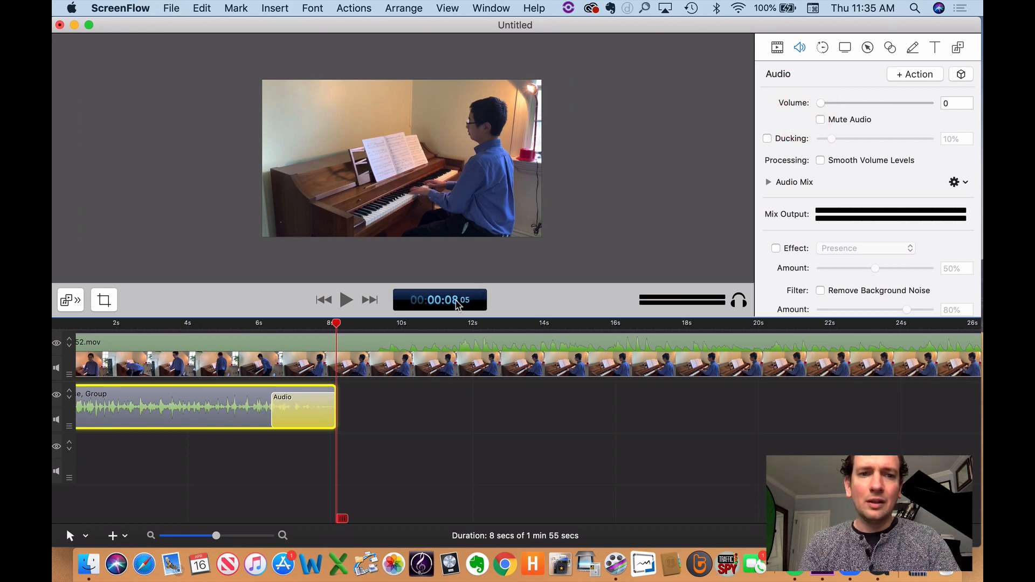
Play the timeline from about 5 seconds to past the applause clip's end to hear the fade-out
left_click(244, 329)
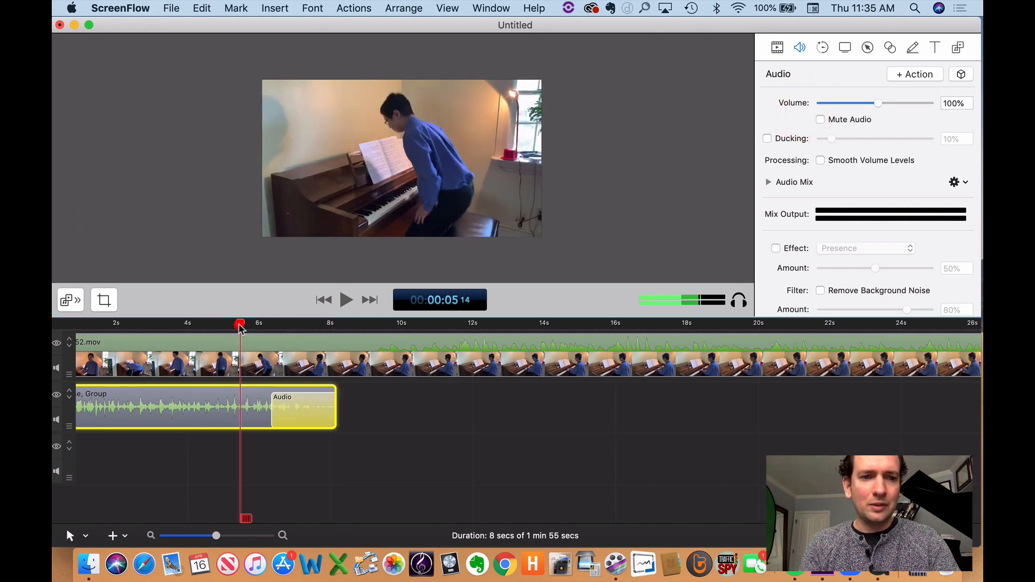
key("space")
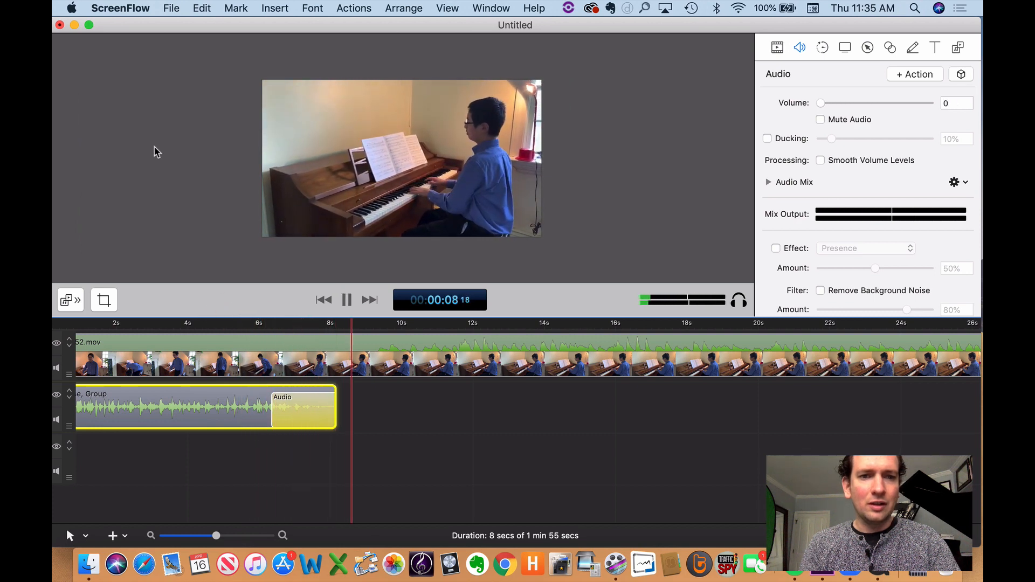
key("space")
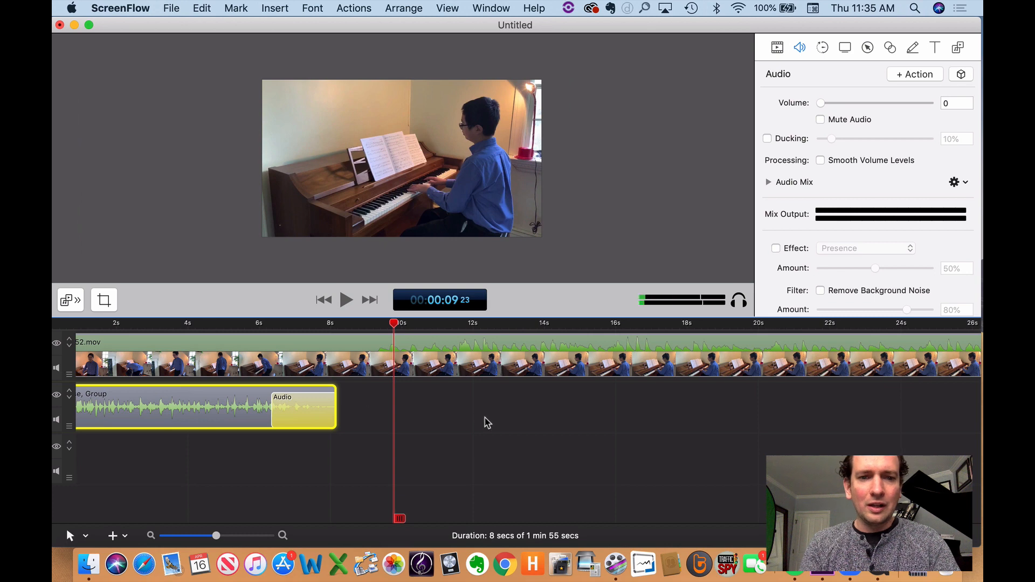
Examine the end of the performance video, playing from about 1 min 49 s to find where closing applause should start
scroll(487, 428, "right", 10)
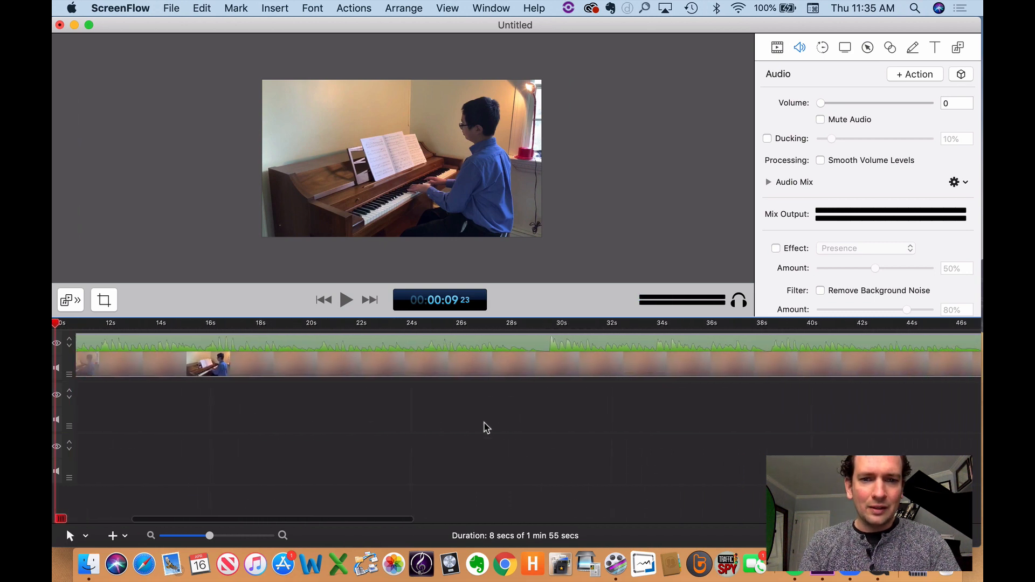
scroll(487, 423, "left", 10)
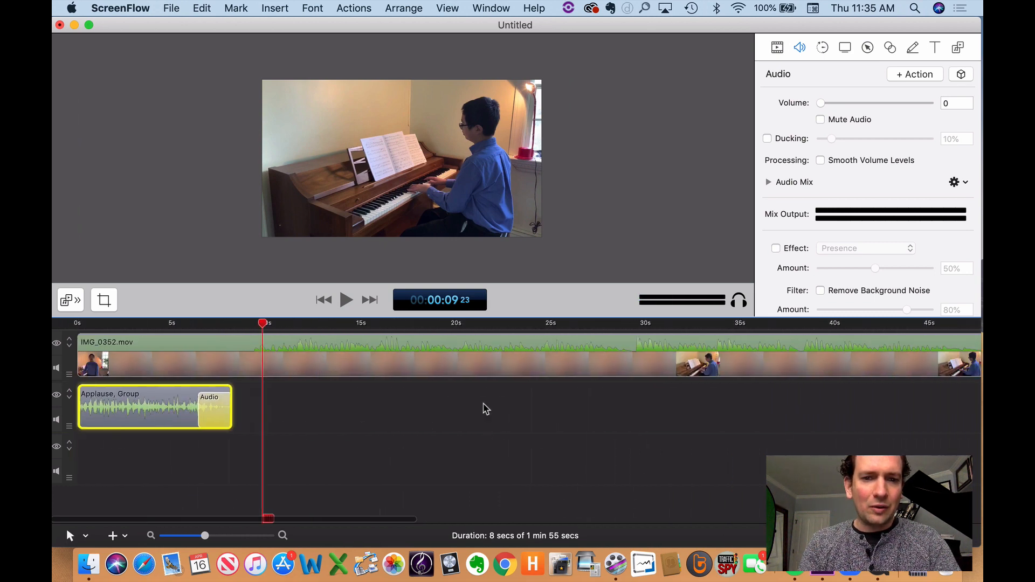
scroll(485, 411, "right", 10)
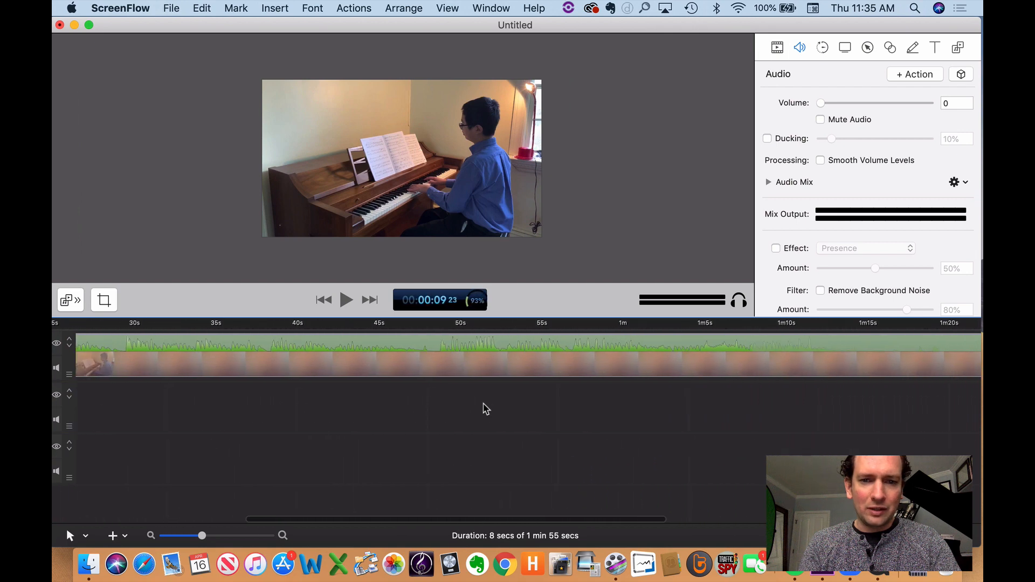
scroll(482, 416, "left", 10)
scroll(480, 418, "down", 5)
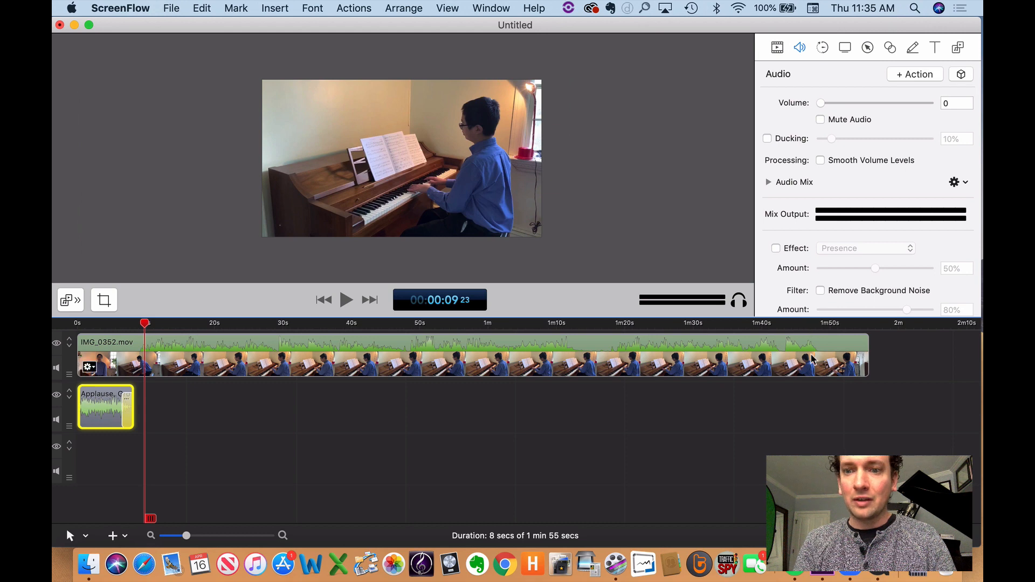
scroll(809, 352, "up", 2)
scroll(808, 352, "right", 10)
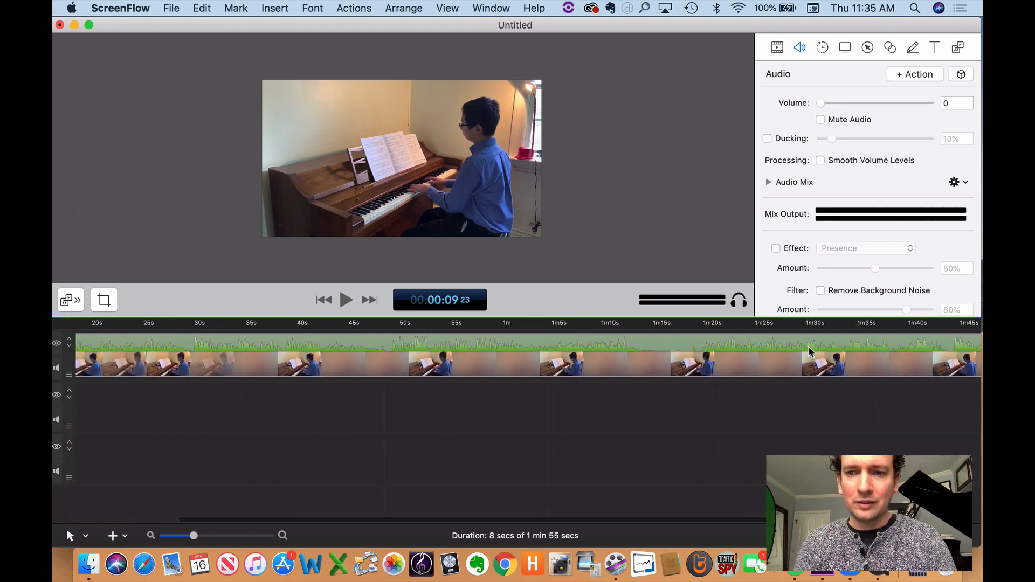
scroll(808, 346, "right", 2)
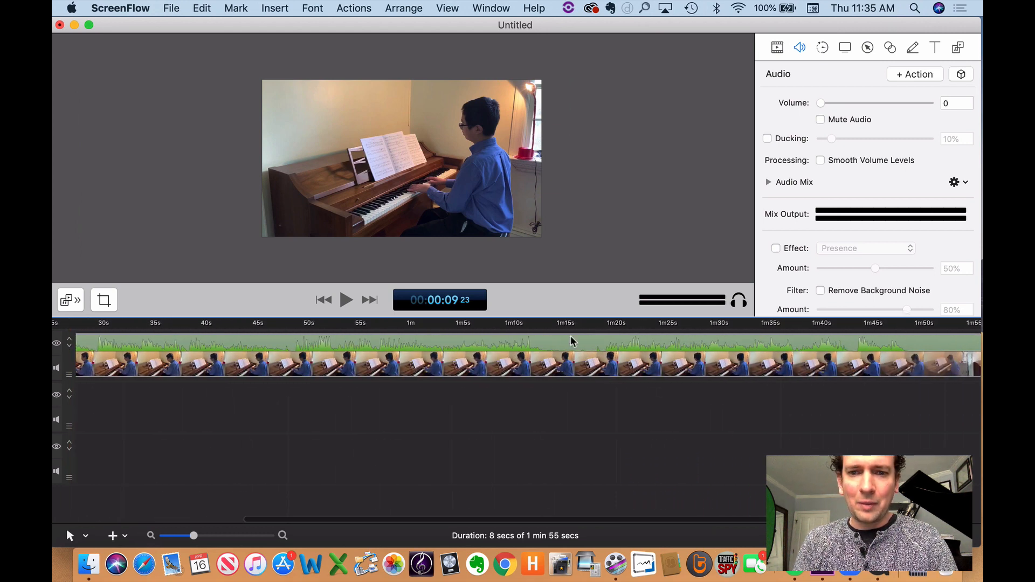
left_click_drag(460, 333, 814, 324)
scroll(789, 427, "right", 6)
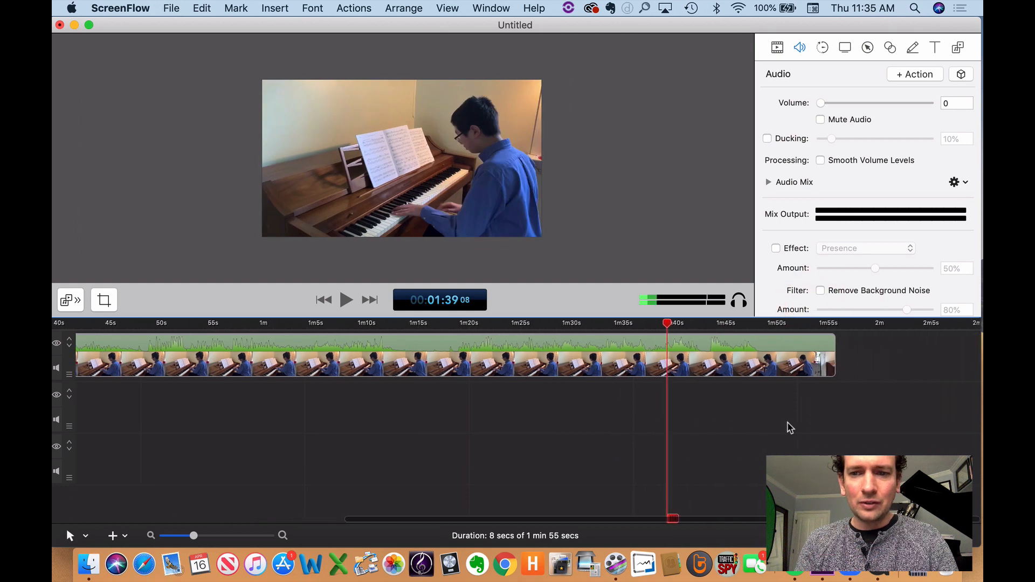
left_click(670, 325)
left_click_drag(670, 325, 767, 324)
key("space")
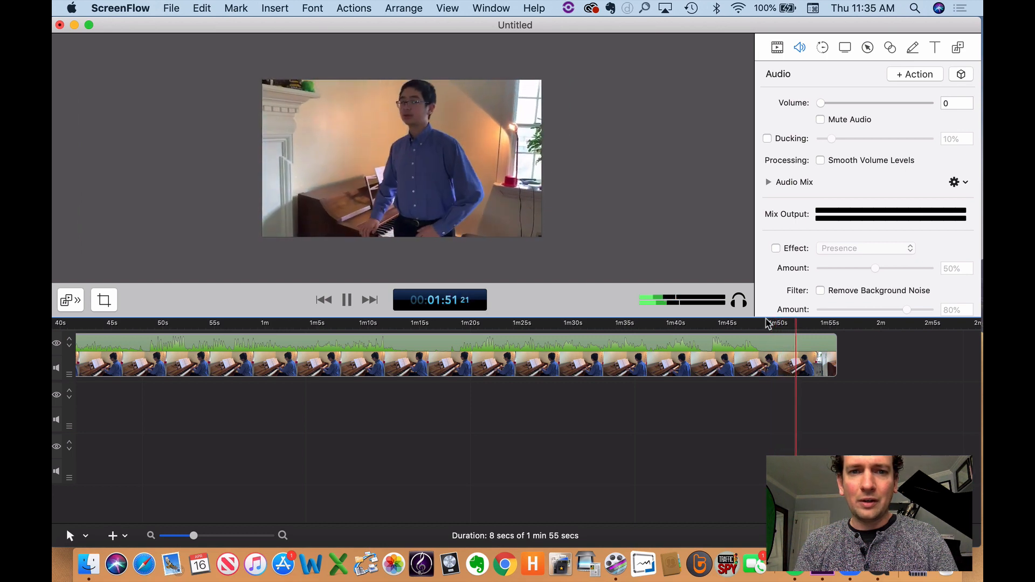
key("space")
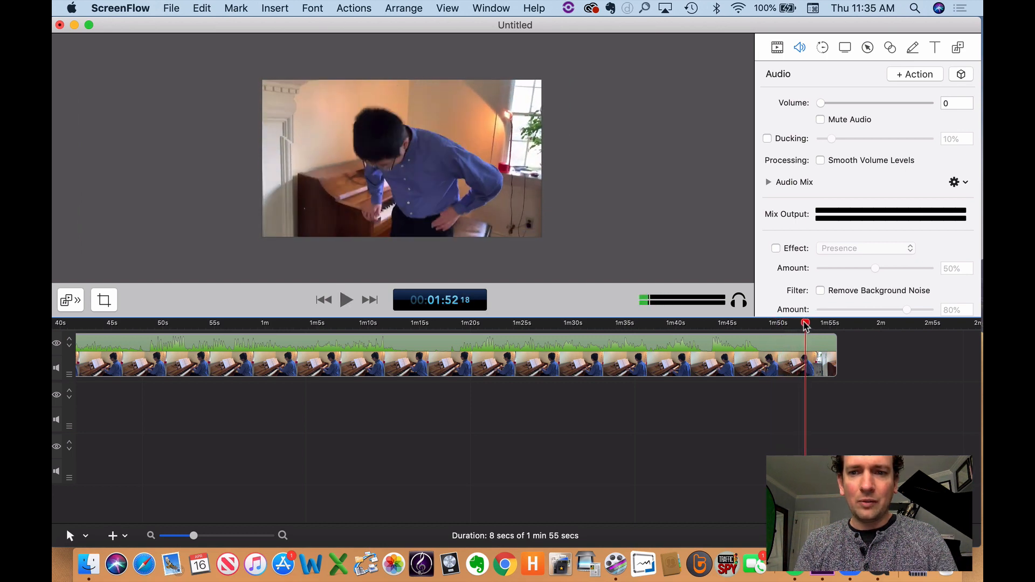
Add the "Applause, Group" stock sound below the performance video, starting at about 00:01:50 13 where the student gets up
left_click(783, 323)
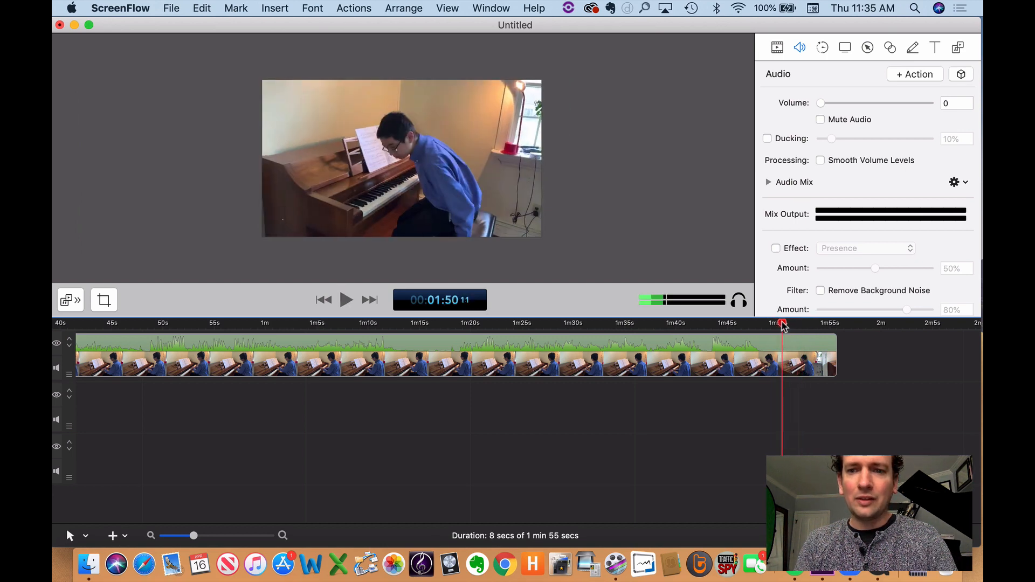
left_click(958, 47)
scroll(910, 241, "down", 5)
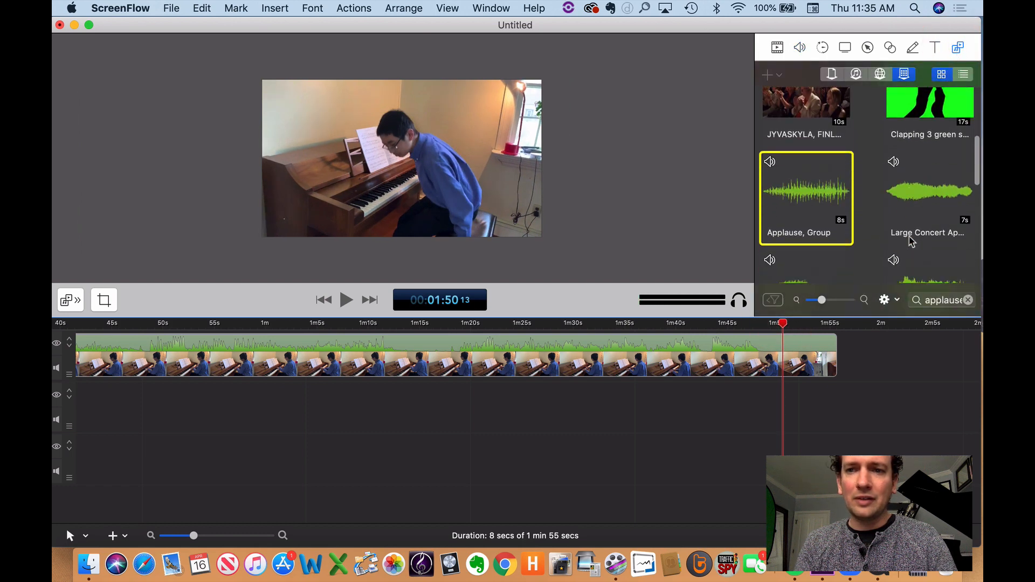
scroll(910, 241, "down", 2)
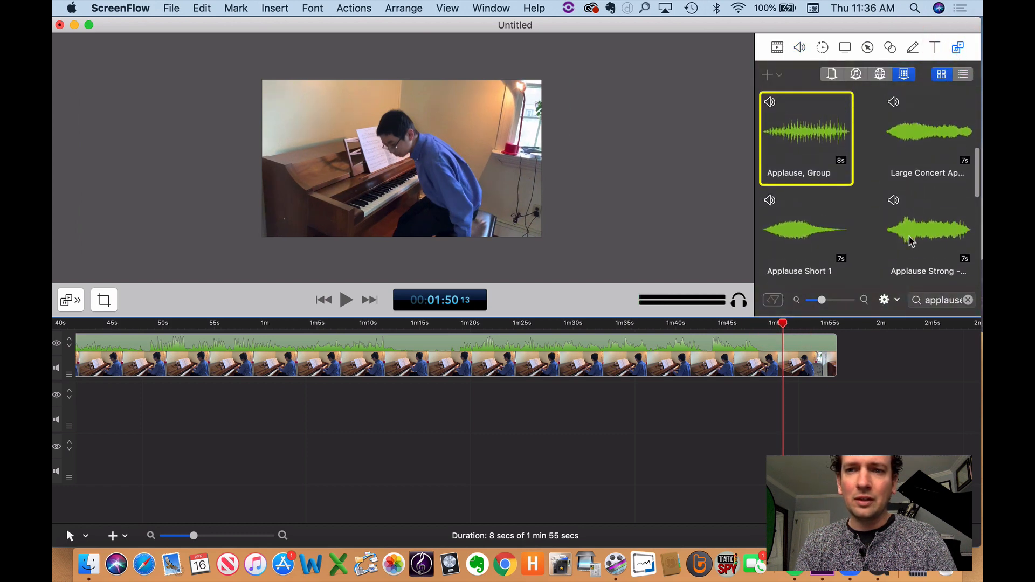
left_click_drag(810, 145, 838, 411)
scroll(839, 410, "right", 1)
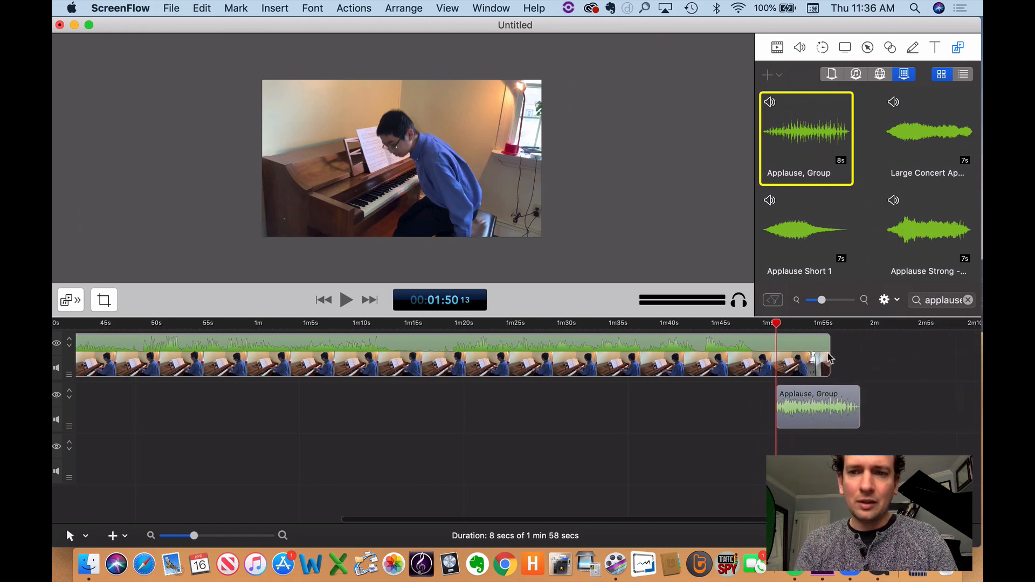
Add the "People in cocktail dresses" stock video to the performance's track, placed after the end of the closing applause clip
scroll(931, 265, "up", 8)
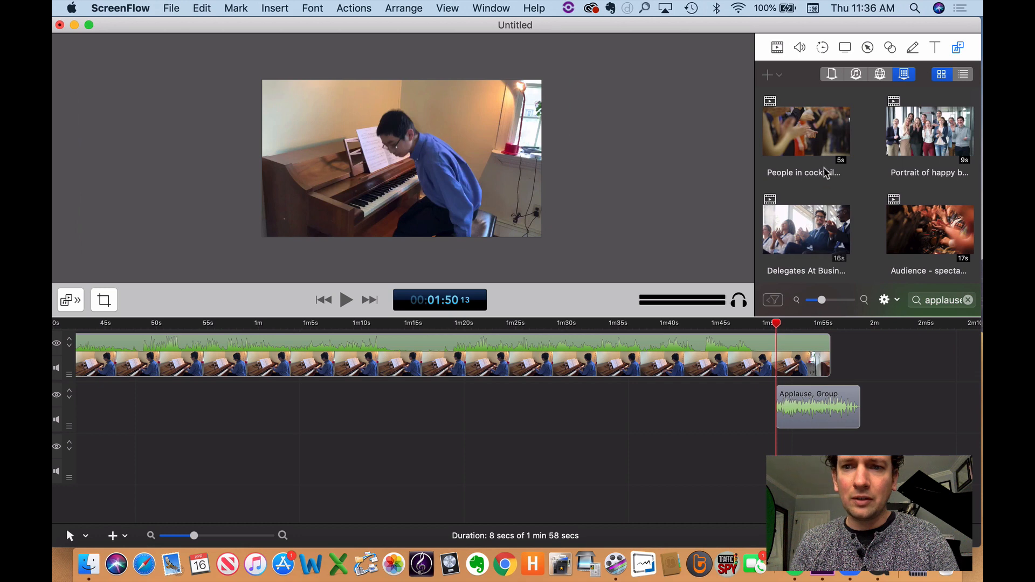
left_click_drag(823, 172, 880, 366)
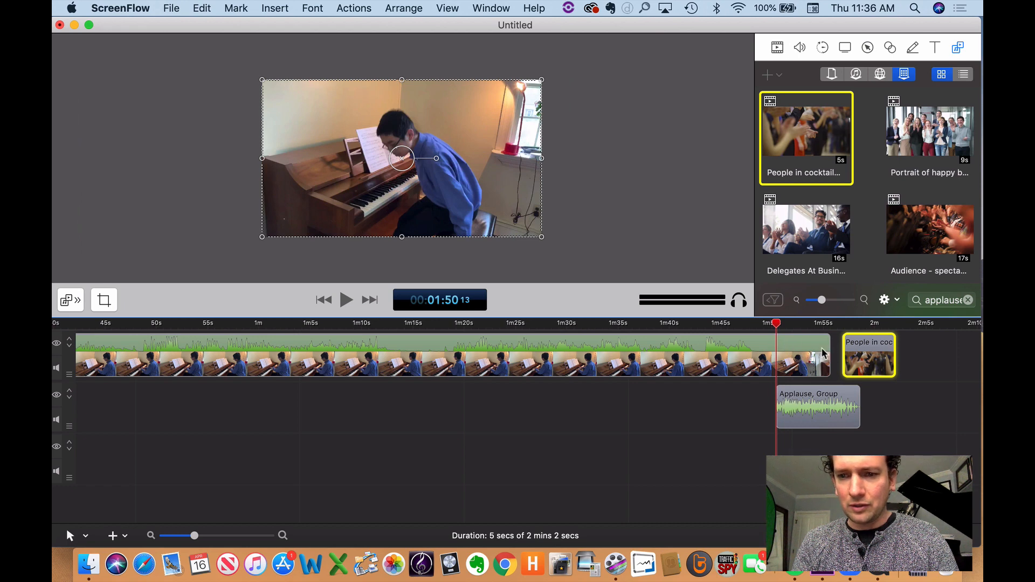
mouse_move(880, 357)
left_mouse_down()
mouse_move(850, 359)
mouse_move(882, 353)
left_mouse_up()
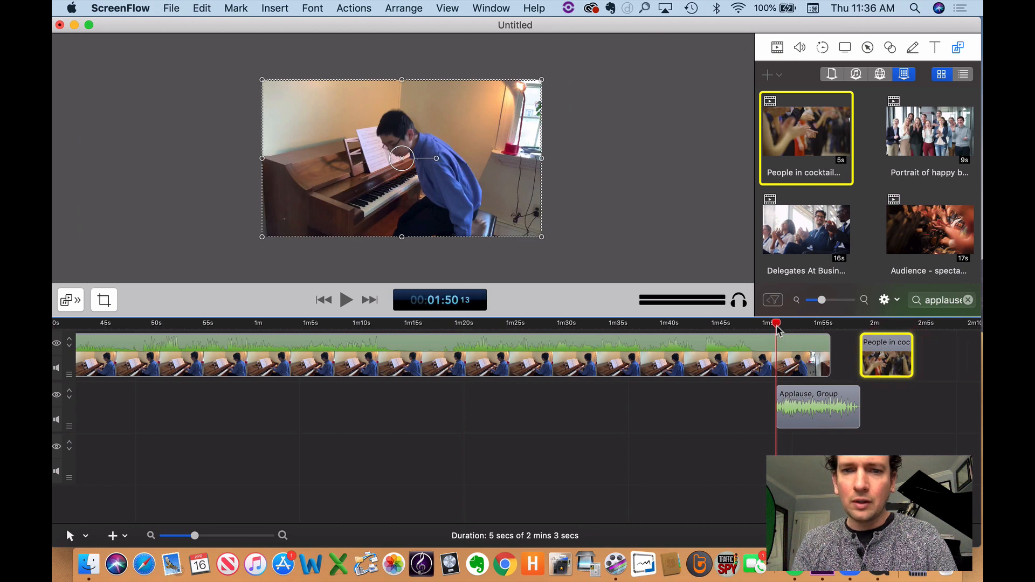
Cut the performance video at 00:01:53 27, delete the remainder, and overlap the cocktail-dress clip with its end as a transition
left_click_drag(777, 327, 812, 327)
left_click(813, 347)
key("t")
left_click(823, 349)
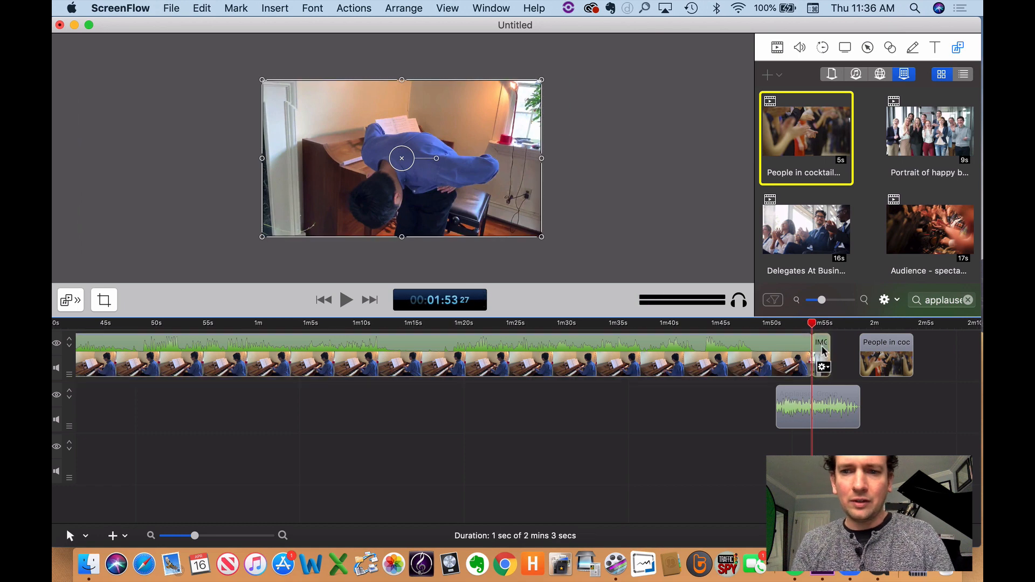
key("Delete")
left_click_drag(898, 350, 839, 346)
Split the closing applause clip at 00:01:57 26, where the cocktail-dress video ends, and remove the leftover piece
left_click(817, 409)
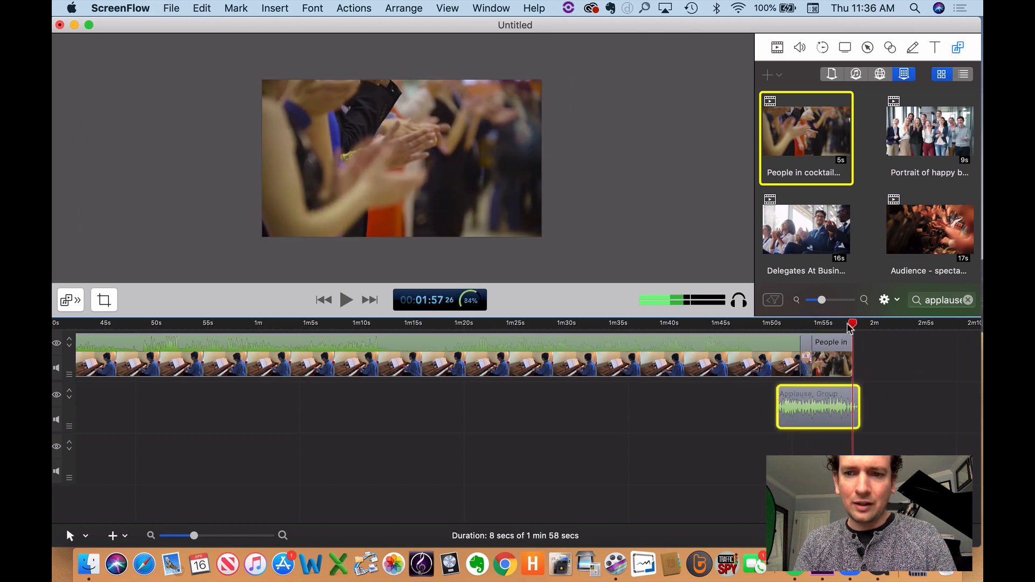
key("t")
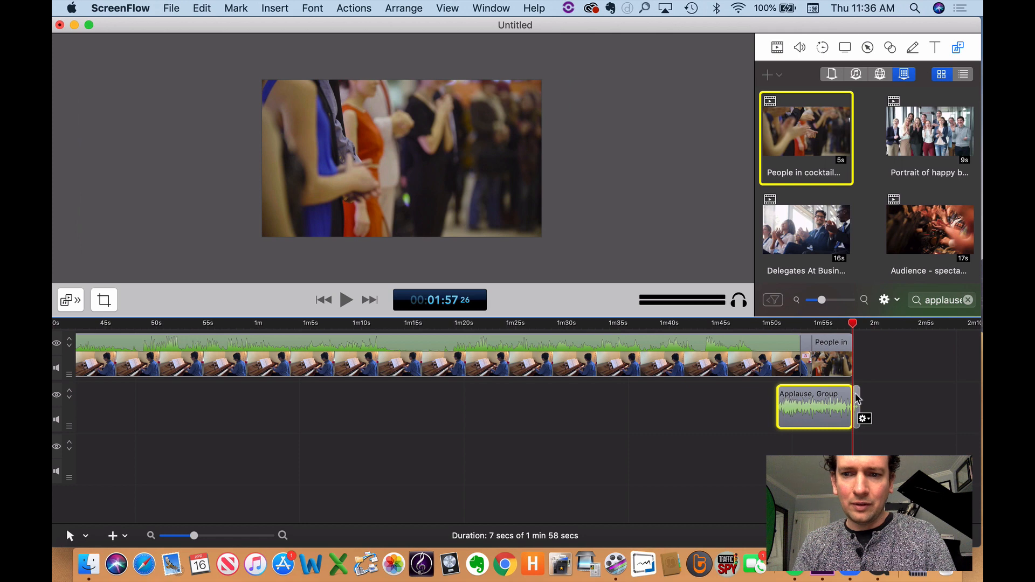
left_click(857, 399)
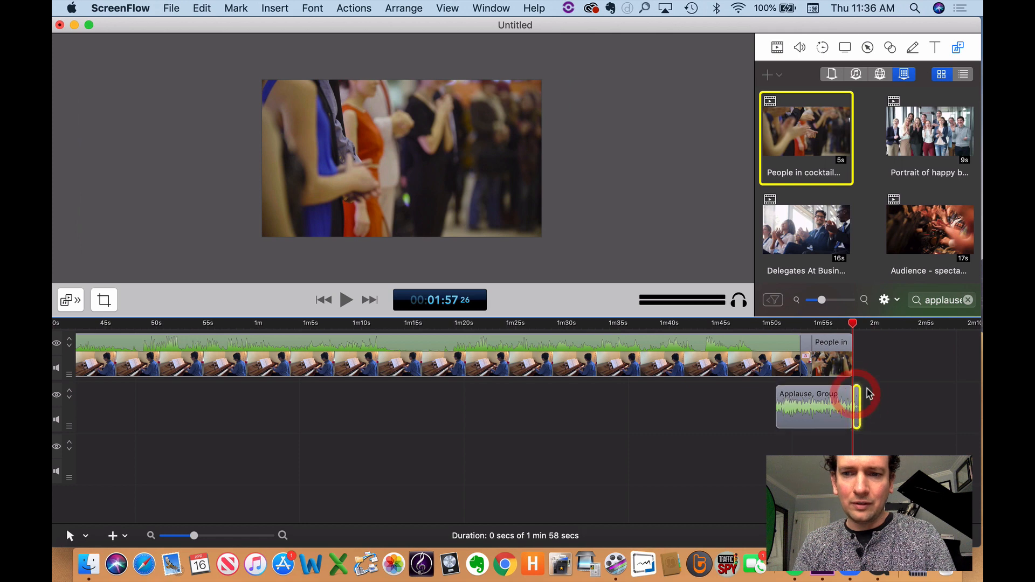
Play the ending through the transition and shift the closing applause clip earlier so that it ends at 00:01:56 01
left_click(729, 326)
key("space")
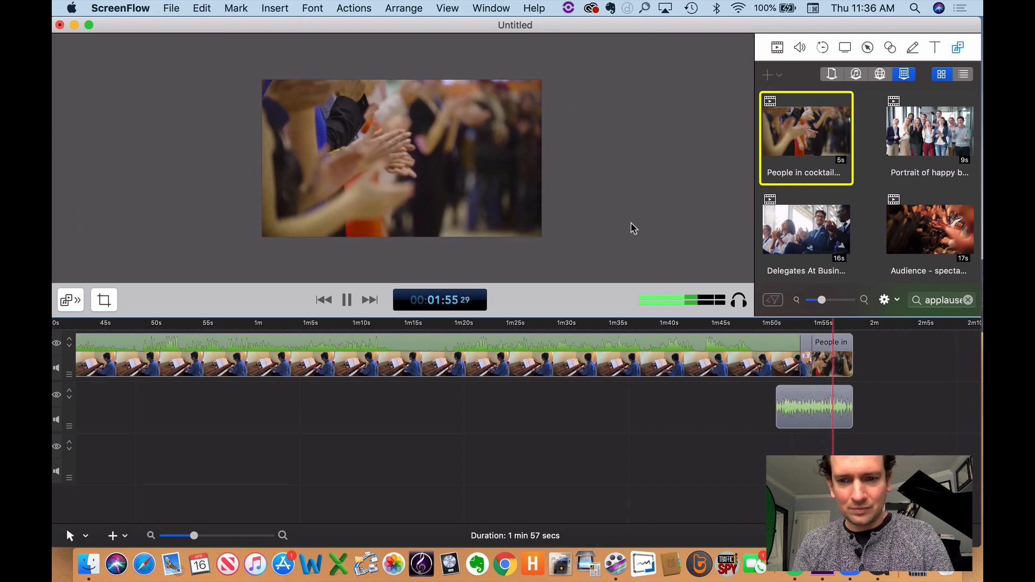
left_click(827, 401)
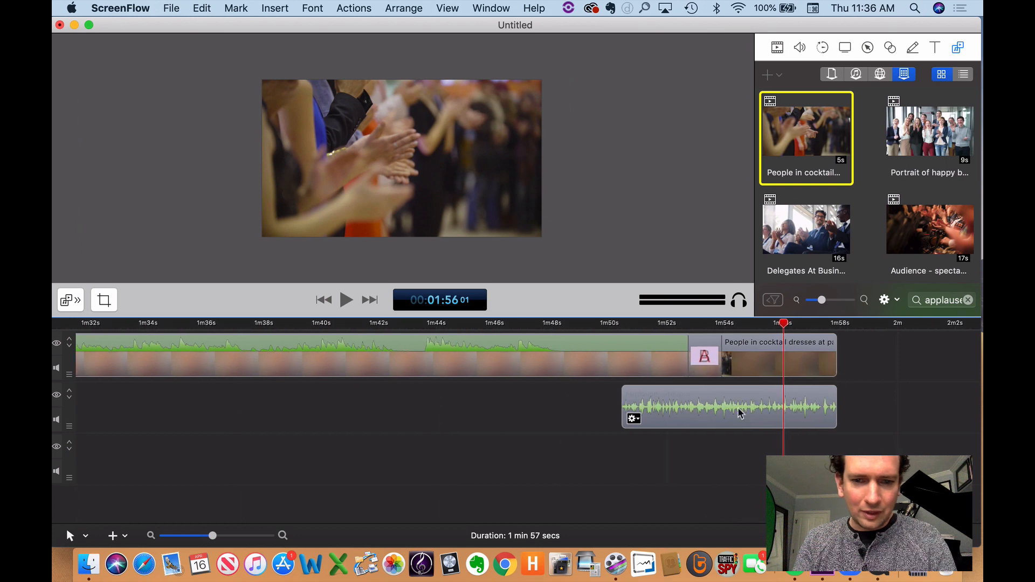
left_click_drag(721, 414, 672, 415)
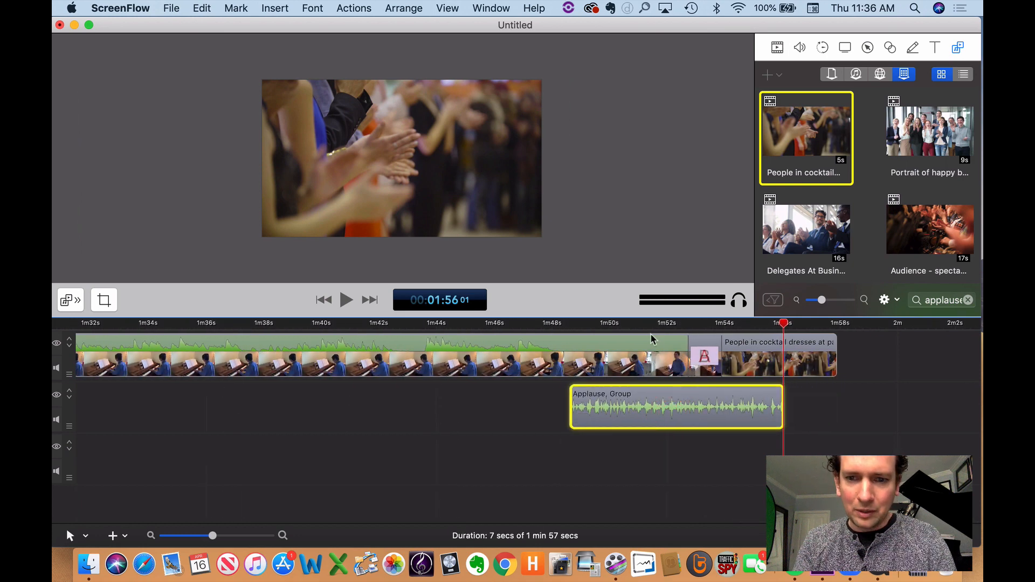
Cut the performance video at 00:01:50 29, delete the piece after it, and overlap the cocktail-dress clip with the new end
mouse_move(638, 324)
left_mouse_down()
mouse_move(628, 324)
mouse_move(637, 324)
left_mouse_up()
left_click(650, 346)
key("t")
left_click(656, 347)
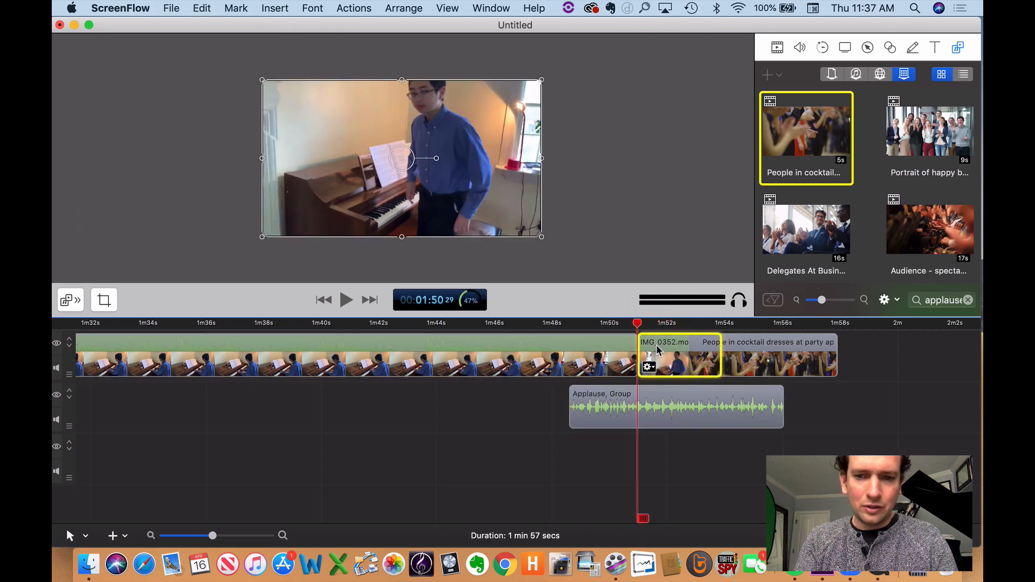
key("Delete")
left_click_drag(787, 356, 722, 361)
Split the closing applause clip at 00:01:55 08, the end of the cocktail-dress video, and delete the leftover piece
left_click(814, 323)
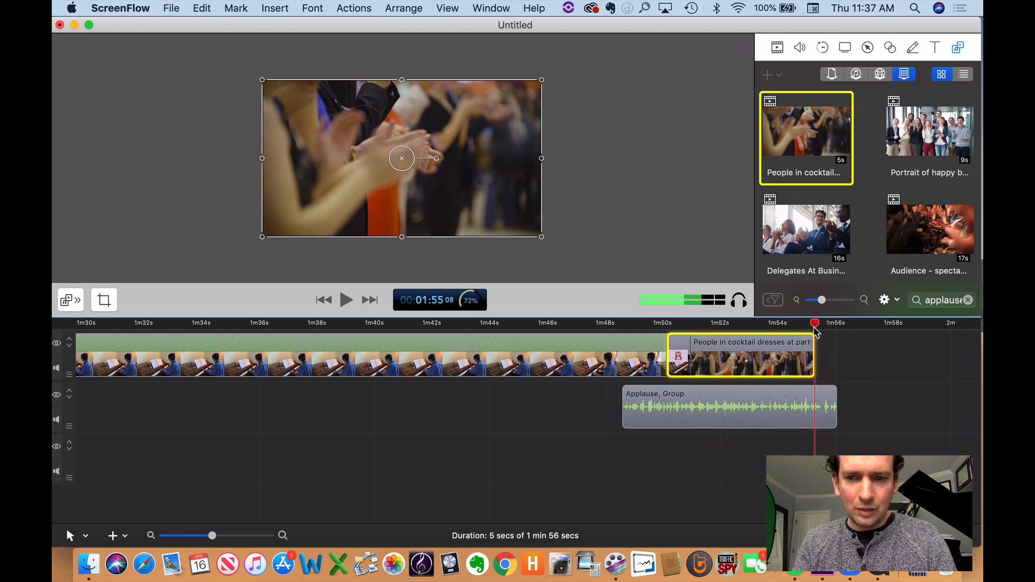
left_click(828, 402)
key("t")
left_click(831, 400)
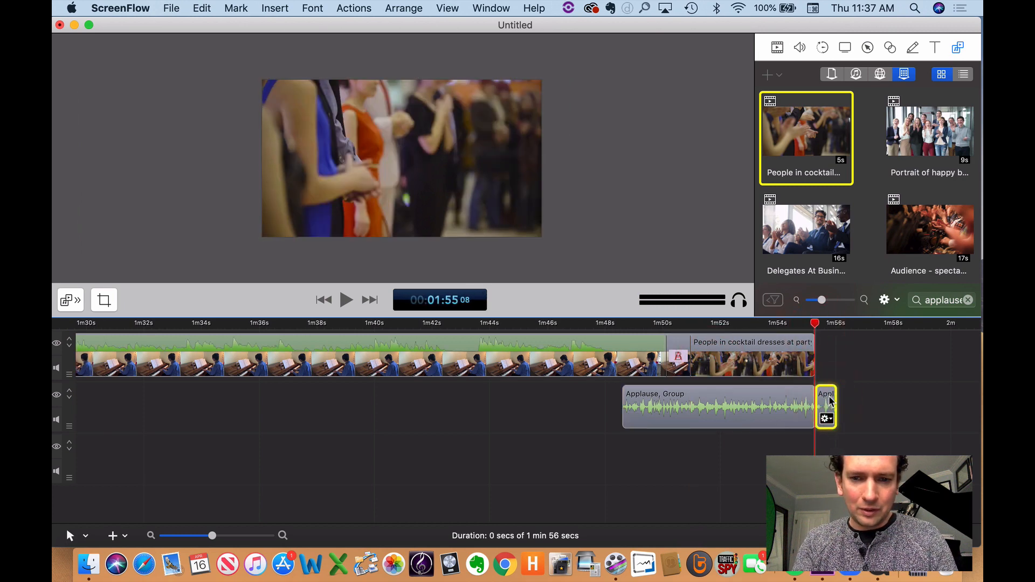
key("Delete")
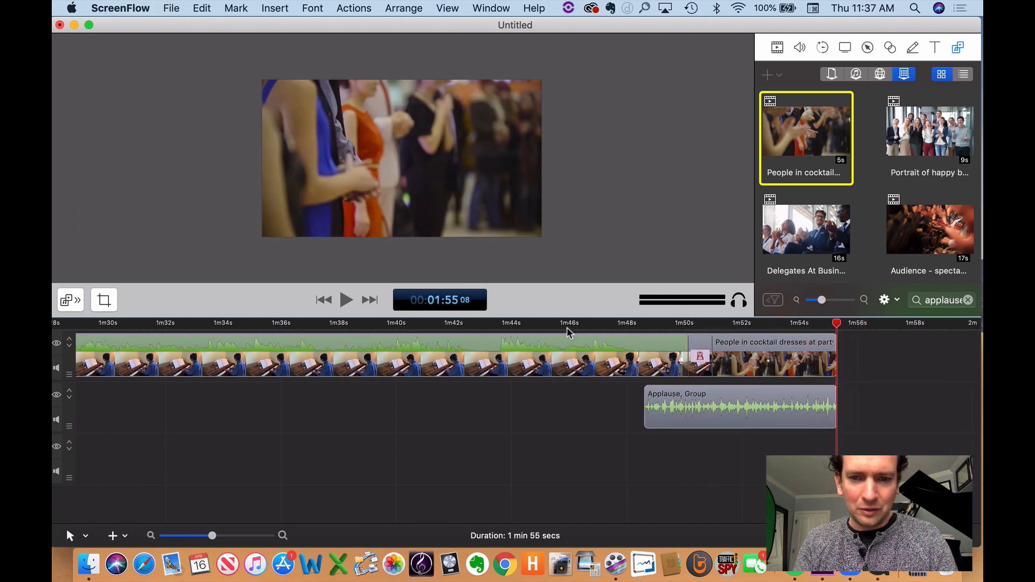
Play the ending from about 1 min 47 s through the transition to check the applause timing
left_click(600, 324)
key("space")
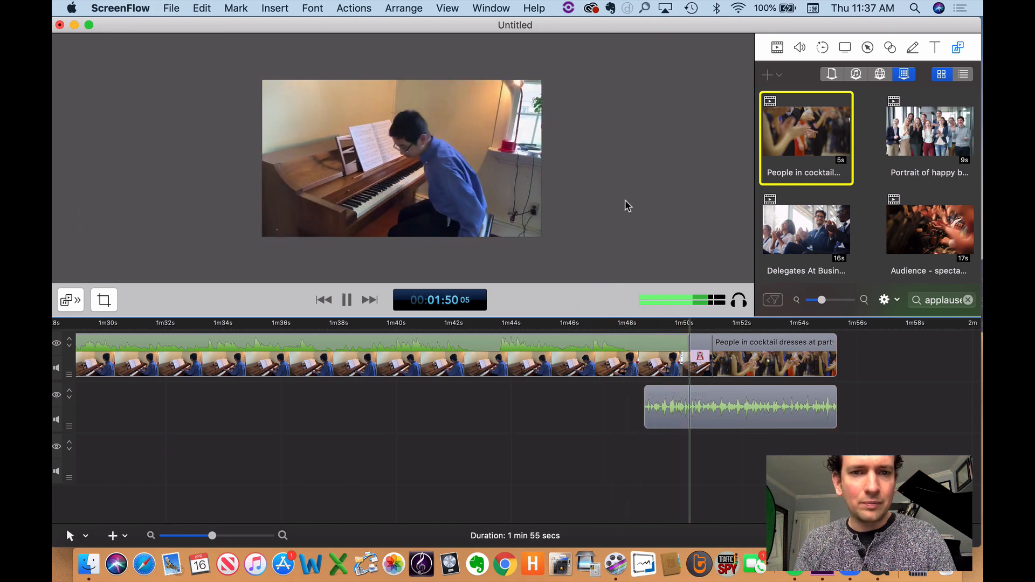
key("space")
left_click(765, 392)
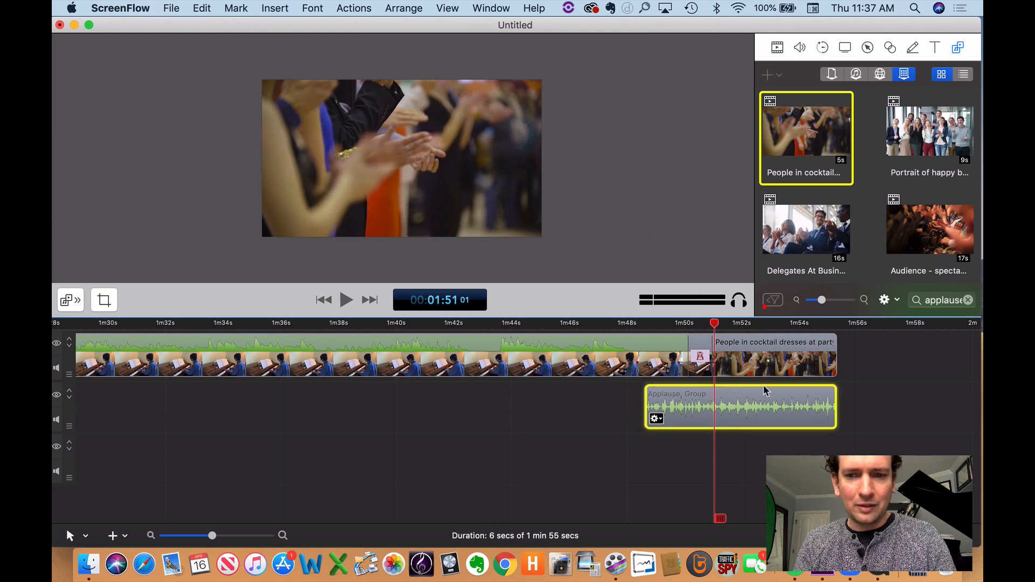
Move the cocktail-dress clip clear of the performance video, extend the performance's end to about 00:01:54 00, and play to check it
left_click_drag(763, 363, 841, 361)
left_click(707, 365)
left_click_drag(706, 366, 761, 354)
key("space")
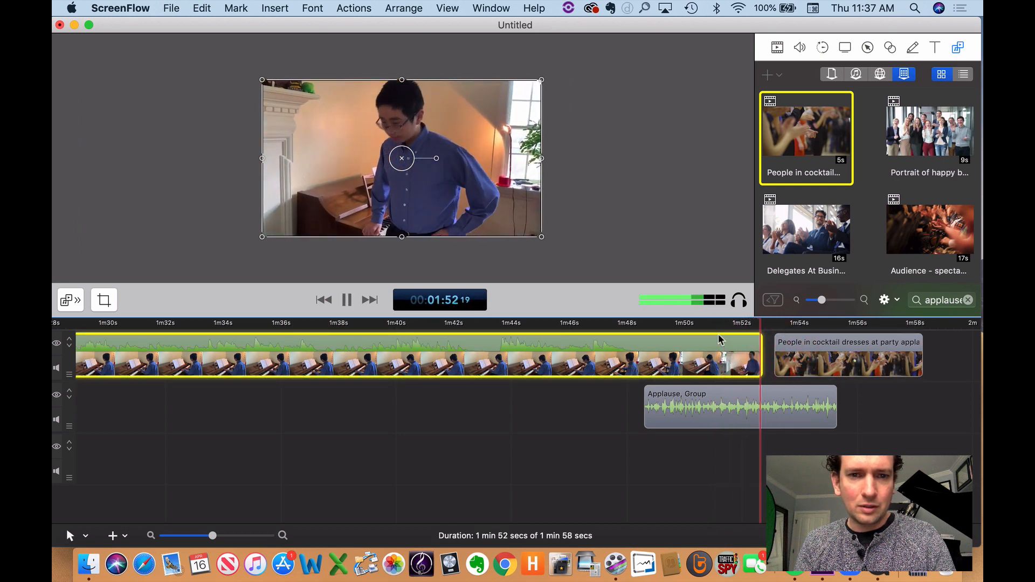
key("space")
left_click_drag(796, 358, 867, 353)
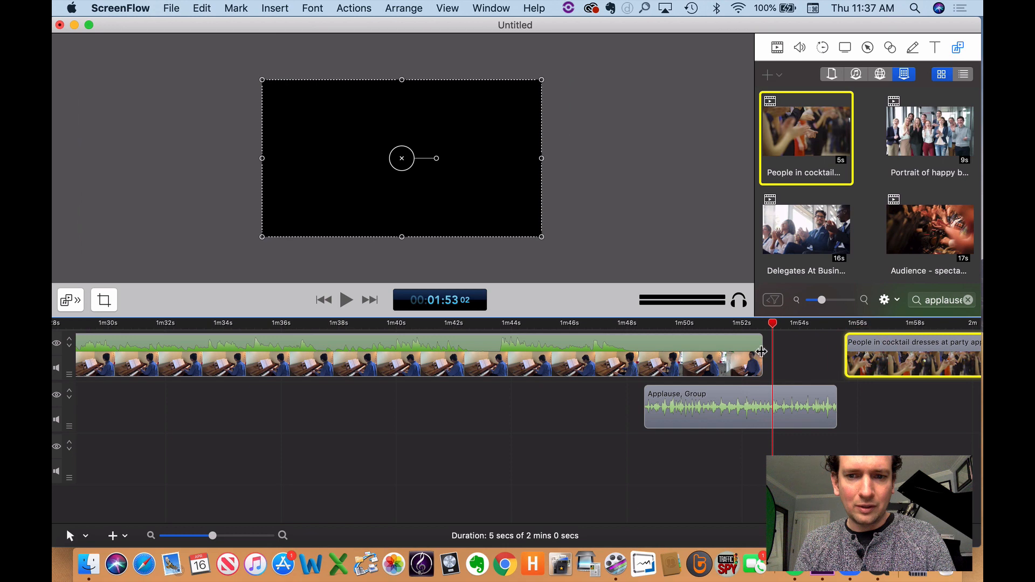
left_click_drag(761, 351, 798, 353)
key("space")
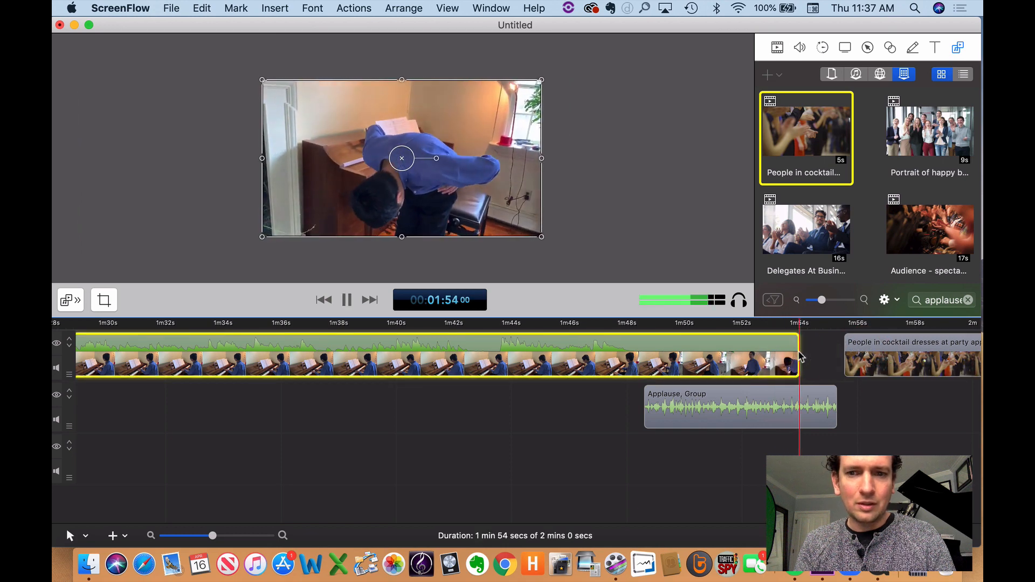
Overlap the cocktail-dress clip with the performance video's new end and trim it to finish at 00:01:55 08
key("space")
left_click_drag(912, 359, 857, 357)
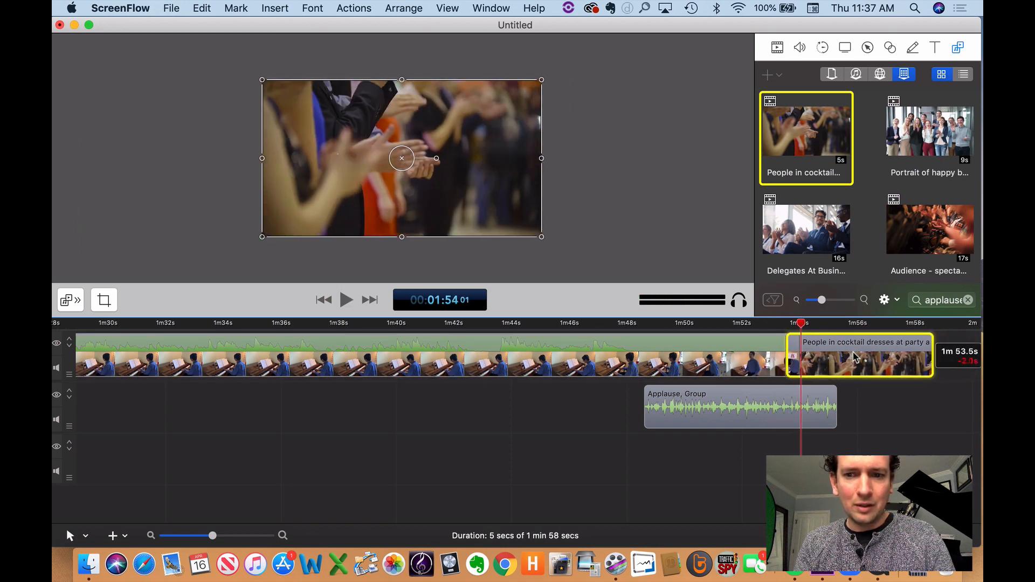
left_click(836, 323)
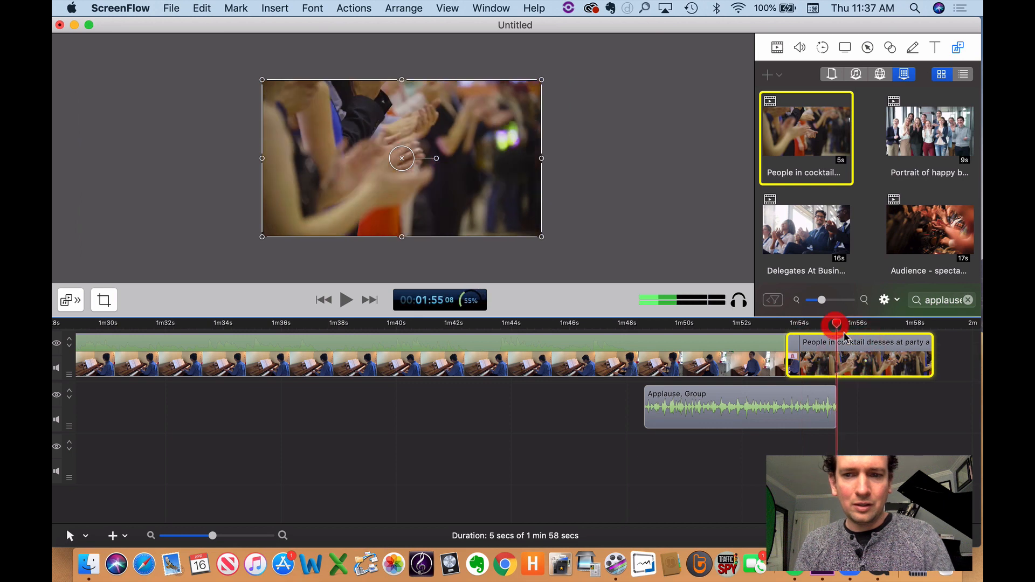
key("t")
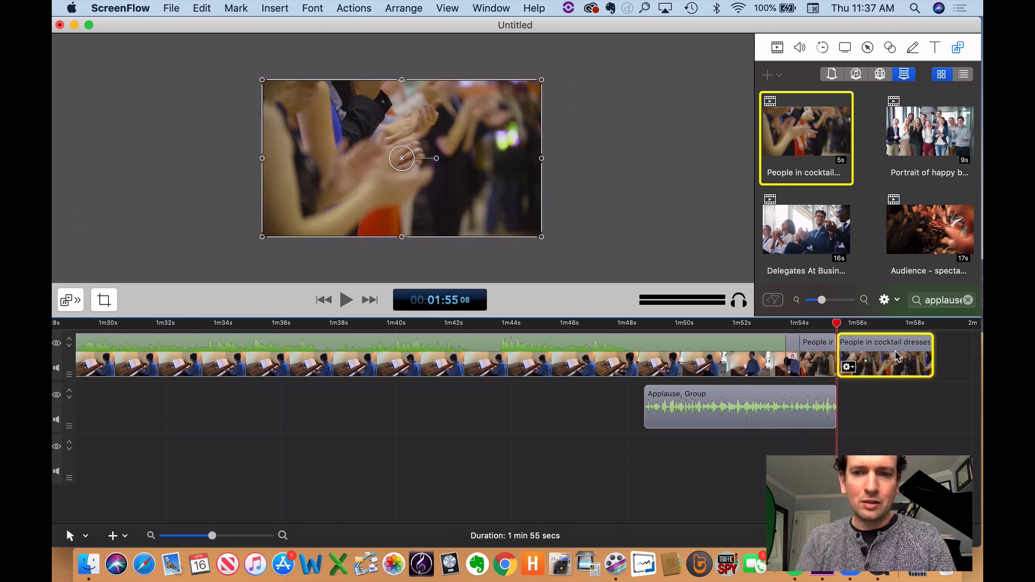
key("Delete")
Play the ending from about 1 min 48 s to check the transition, and return the playhead to the timeline's start
left_click(628, 324)
key("space")
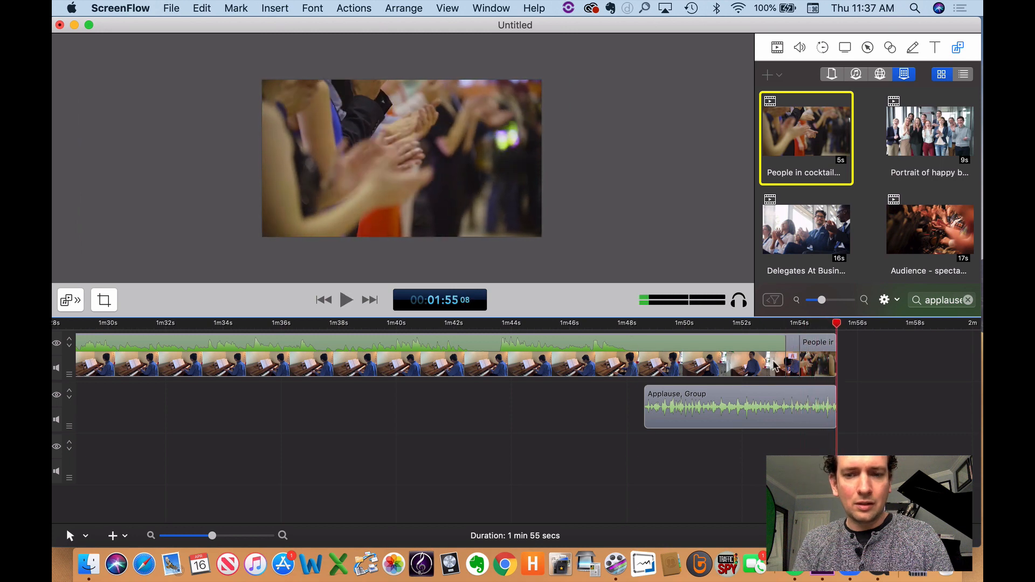
scroll(571, 401, "left", 3)
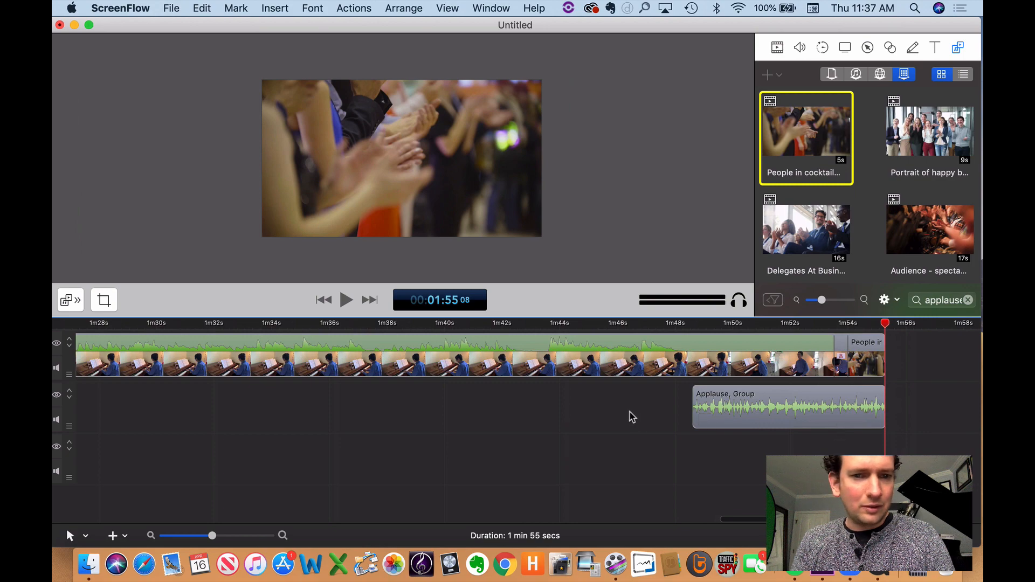
scroll(632, 418, "left", 10)
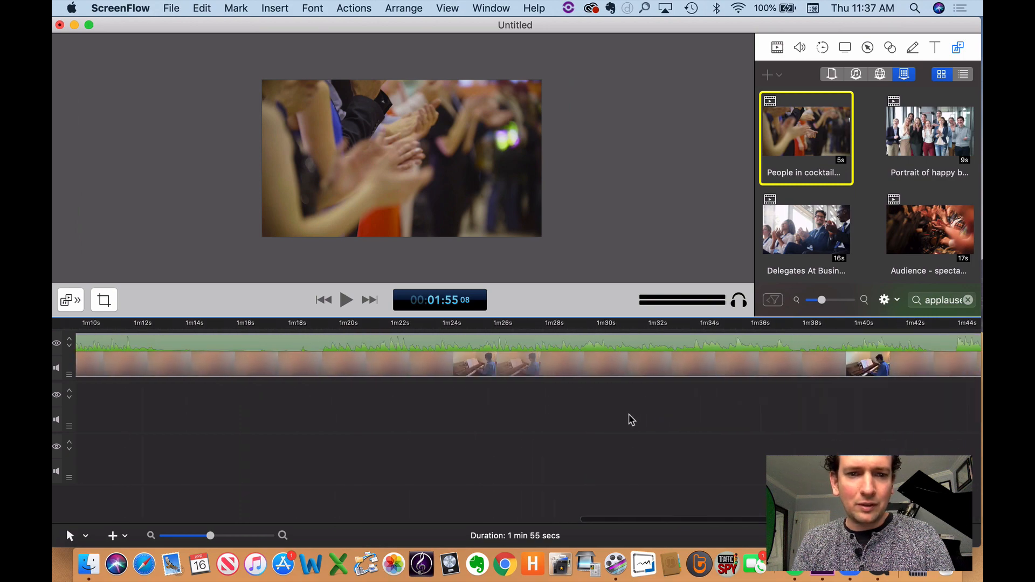
scroll(631, 420, "left", 15)
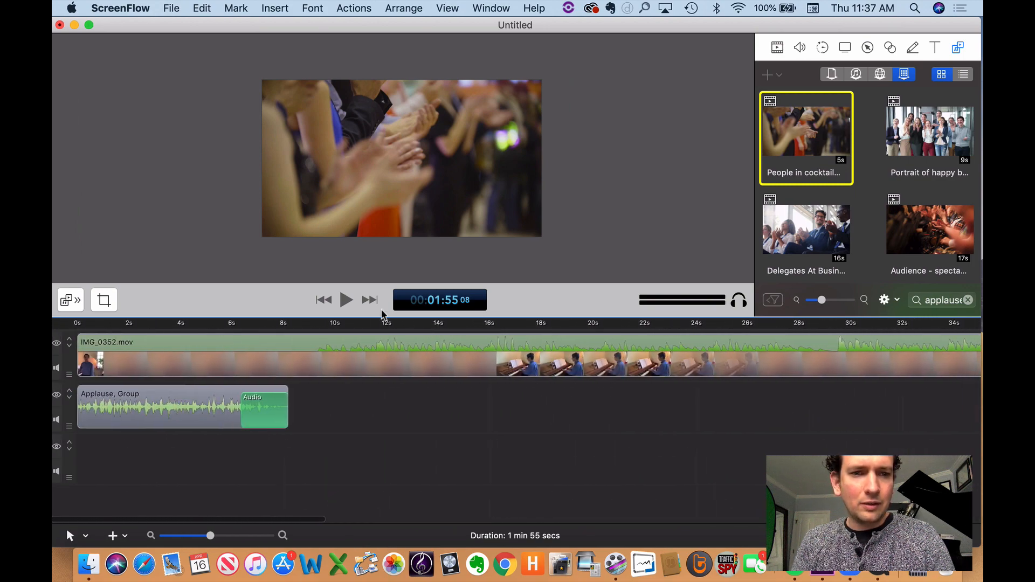
left_click(325, 323)
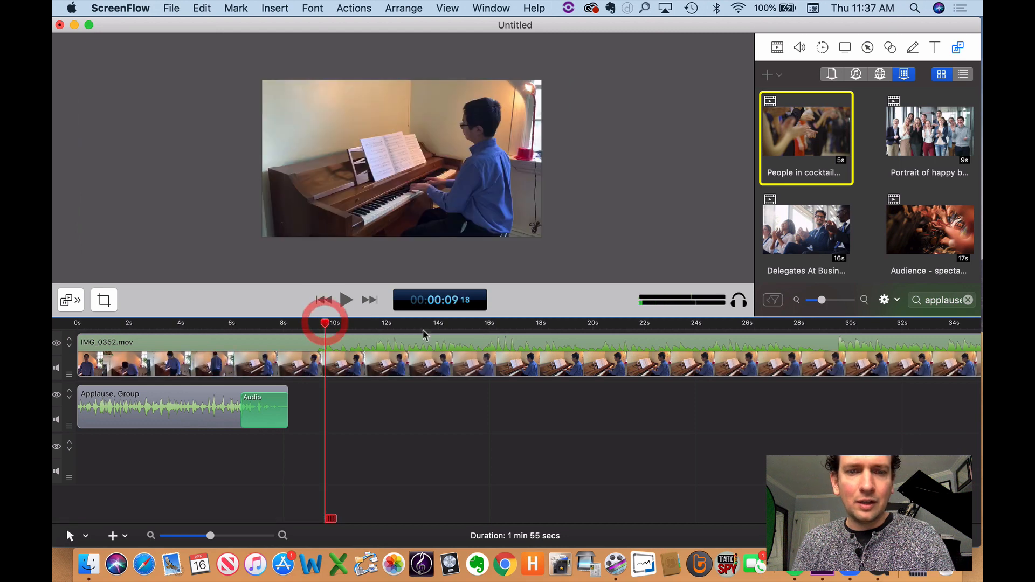
left_click_drag(327, 333, 74, 317)
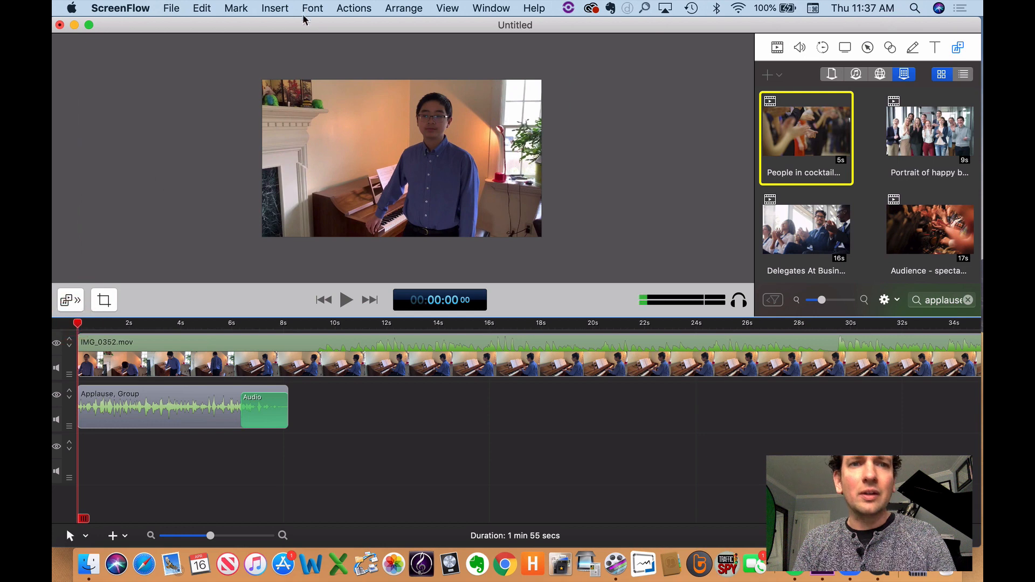
Add a text clip with the student's first name at 00:00:00 14 and place it in the video frame's lower-left corner
left_click_drag(303, 25, 343, 25)
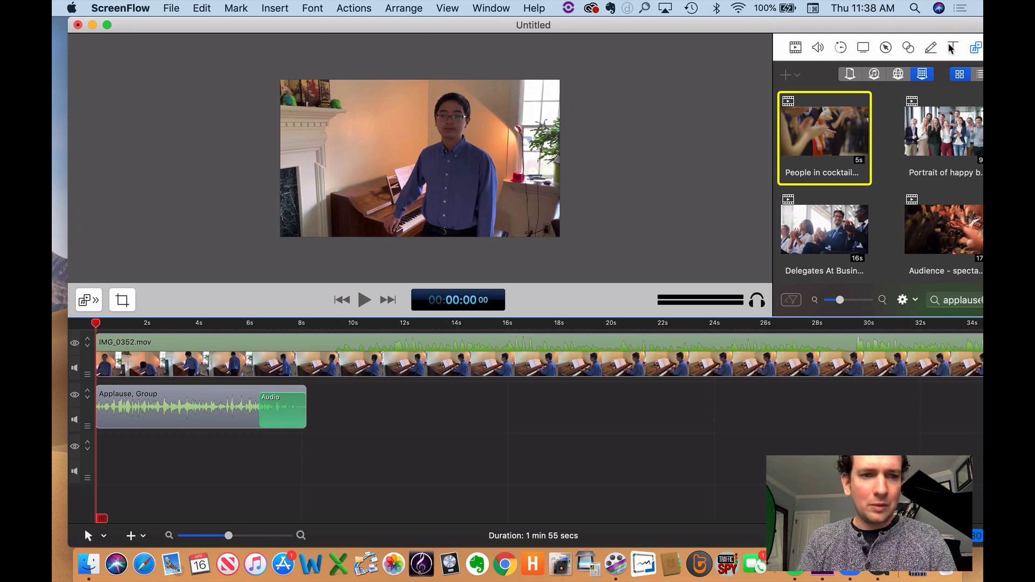
left_click_drag(98, 322, 108, 319)
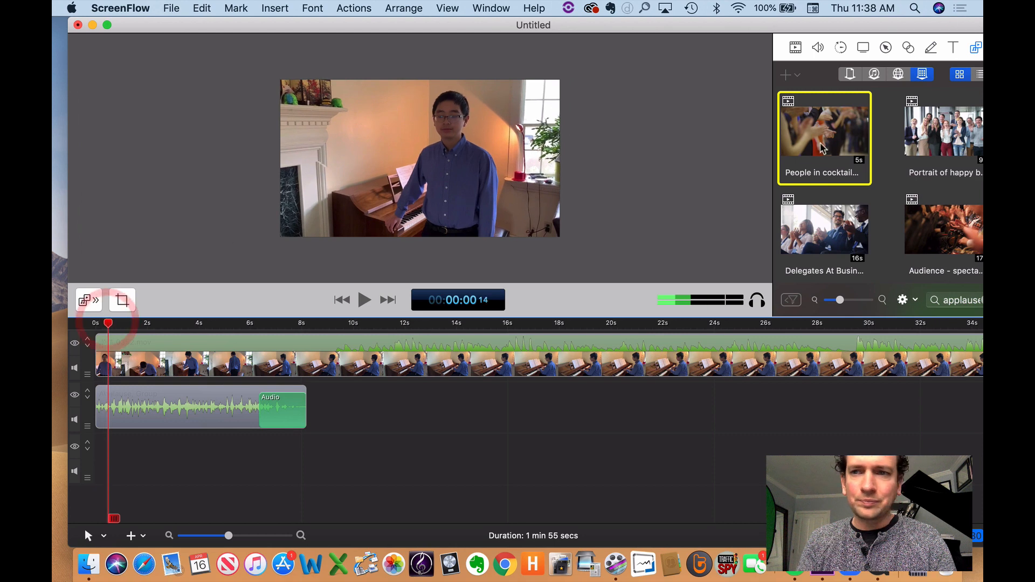
left_click(952, 48)
left_click_drag(937, 27, 921, 27)
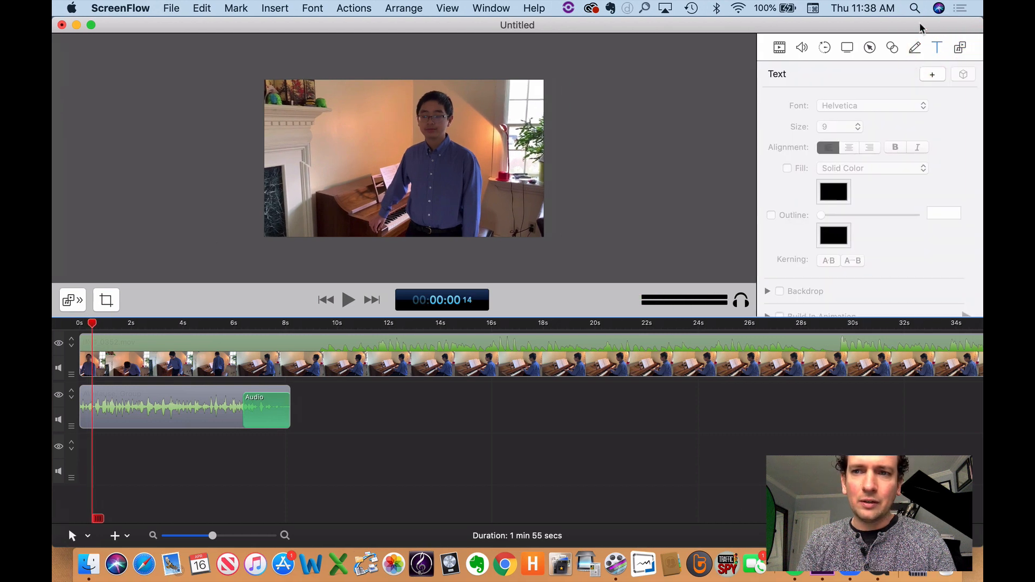
left_click(931, 75)
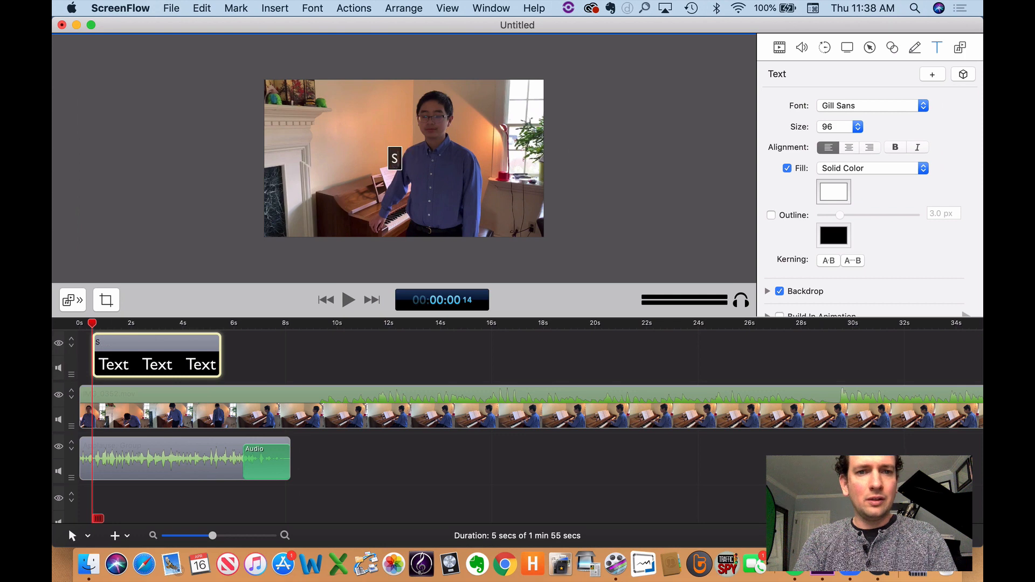
left_click(189, 205)
left_click_drag(411, 162, 292, 224)
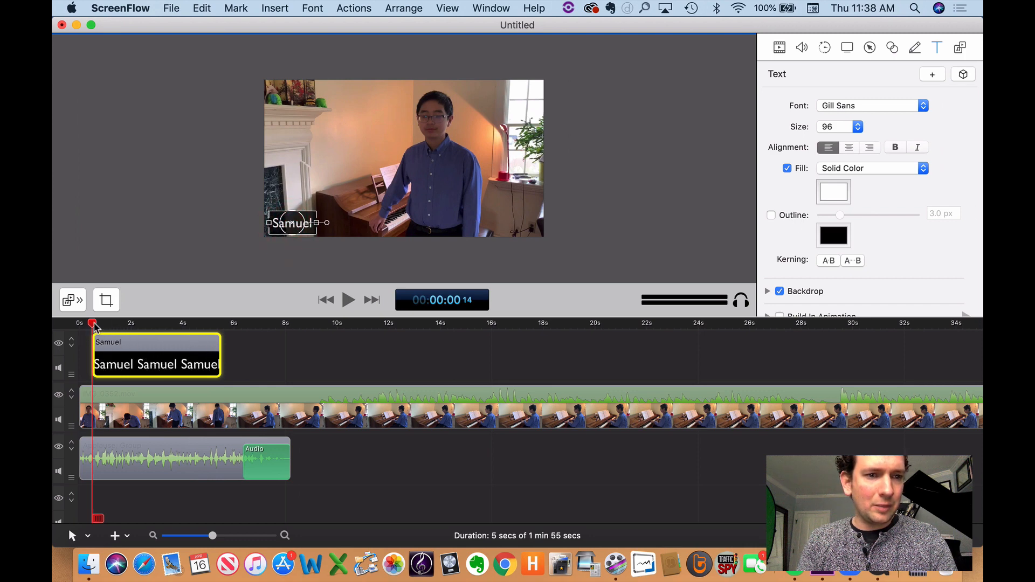
Play the opening from 00:00:00 00 to about 00:00:03 20 to check how long the name title should show
left_click_drag(94, 327, 80, 326)
left_click(140, 154)
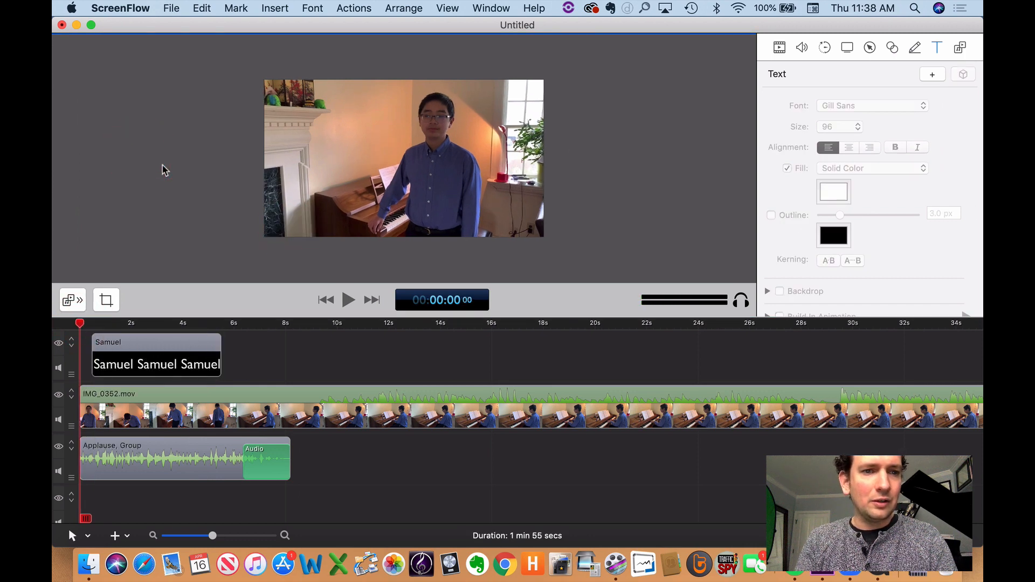
key("space")
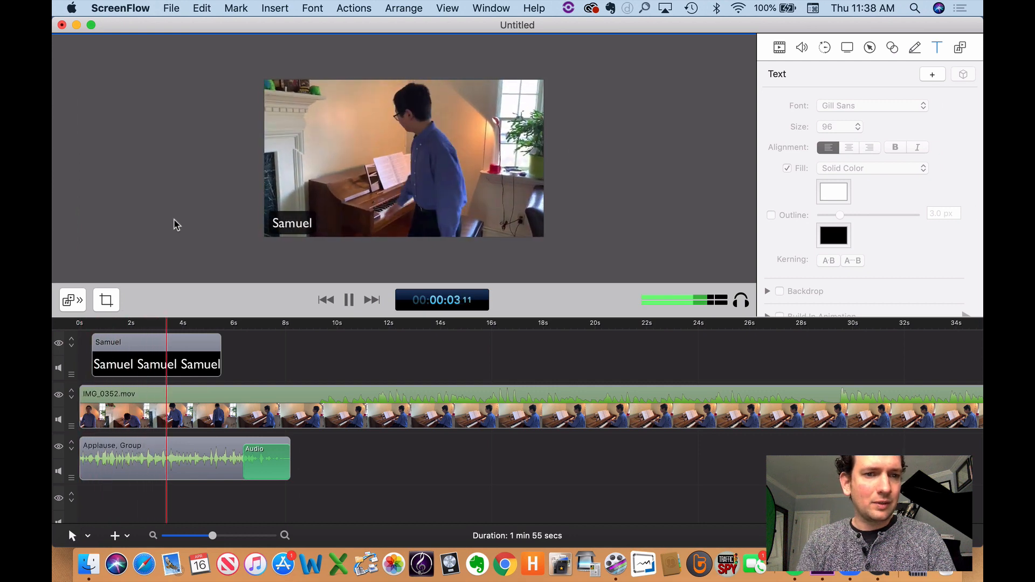
key("space")
Split the name title at 00:00:03 20 and delete the piece after it
left_click(187, 349)
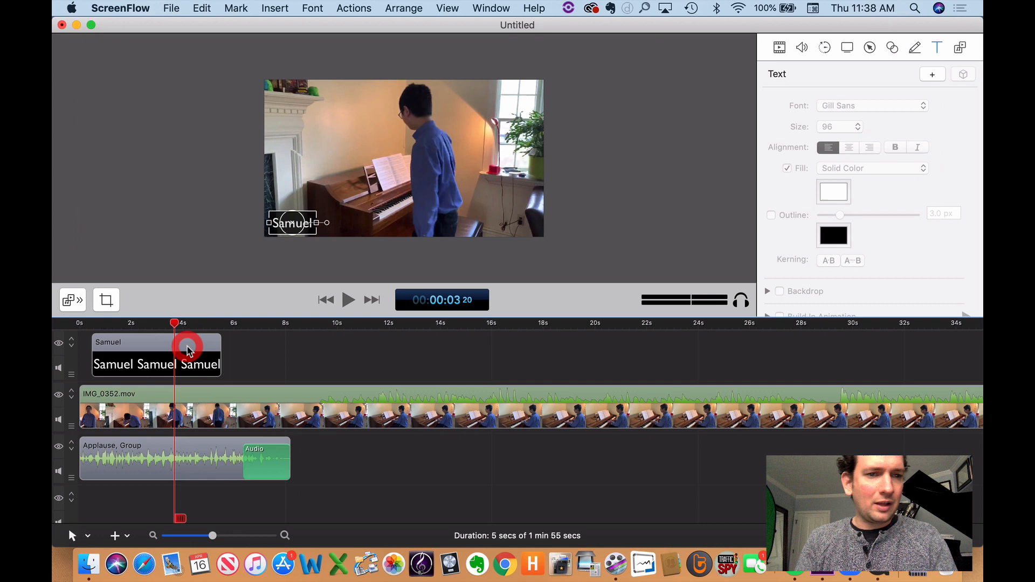
key("t")
left_click(214, 350)
key("Delete")
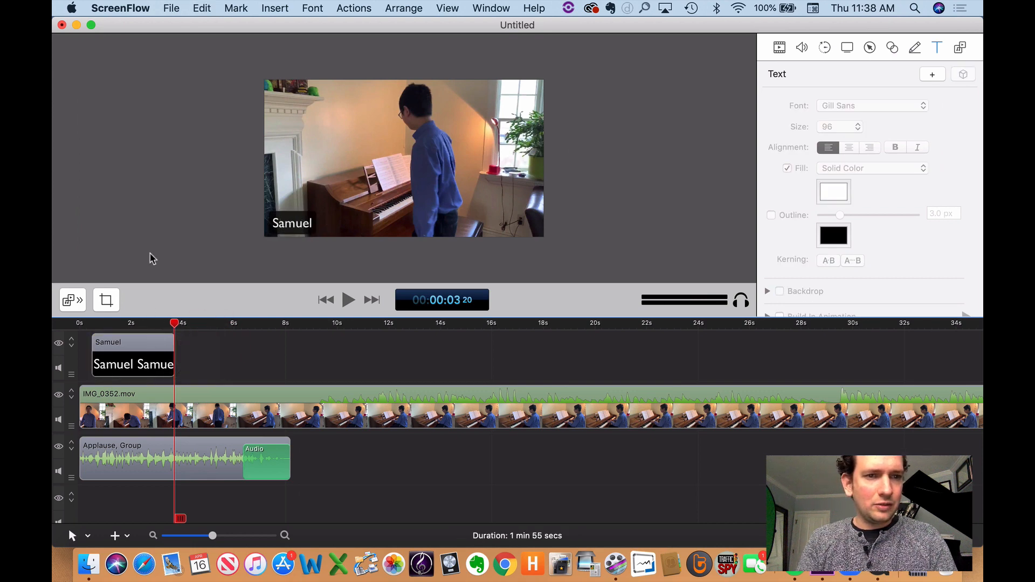
Add starting and ending transitions to the name title and shorten both to about 0.5 secs
key("super+equal")
key("super+equal")
key("super+equal")
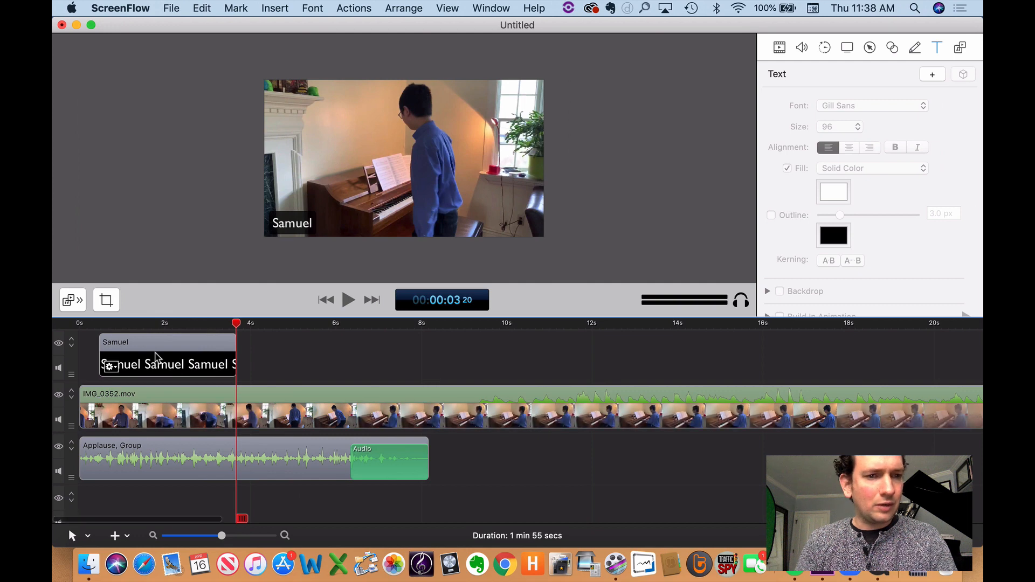
right_click(156, 356)
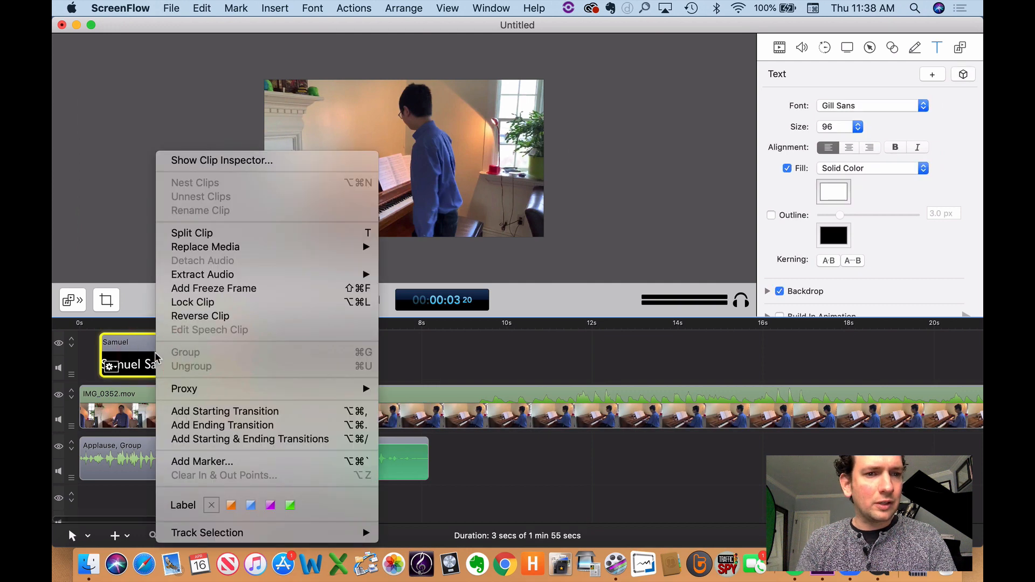
left_click(194, 440)
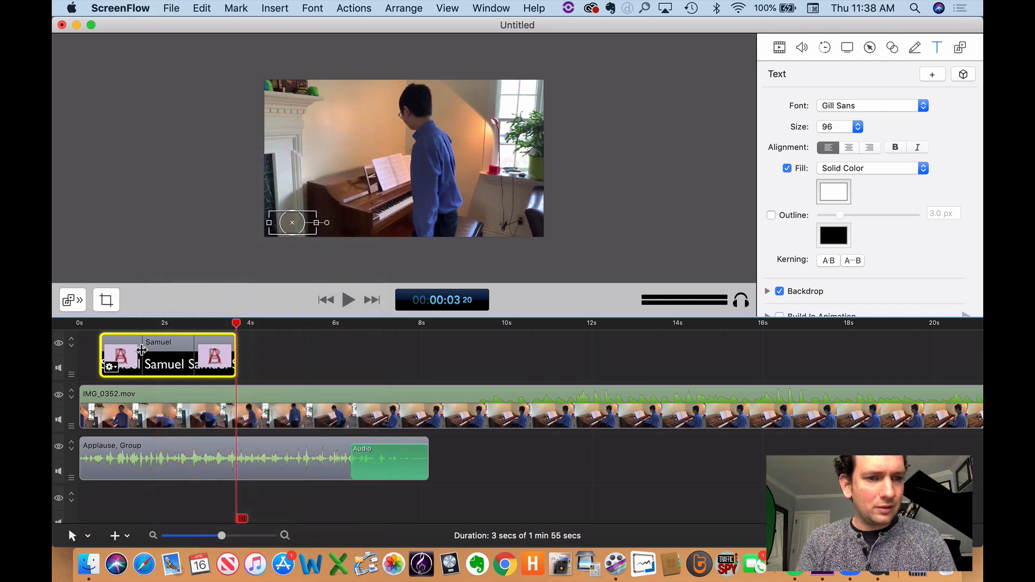
left_click_drag(140, 351, 120, 350)
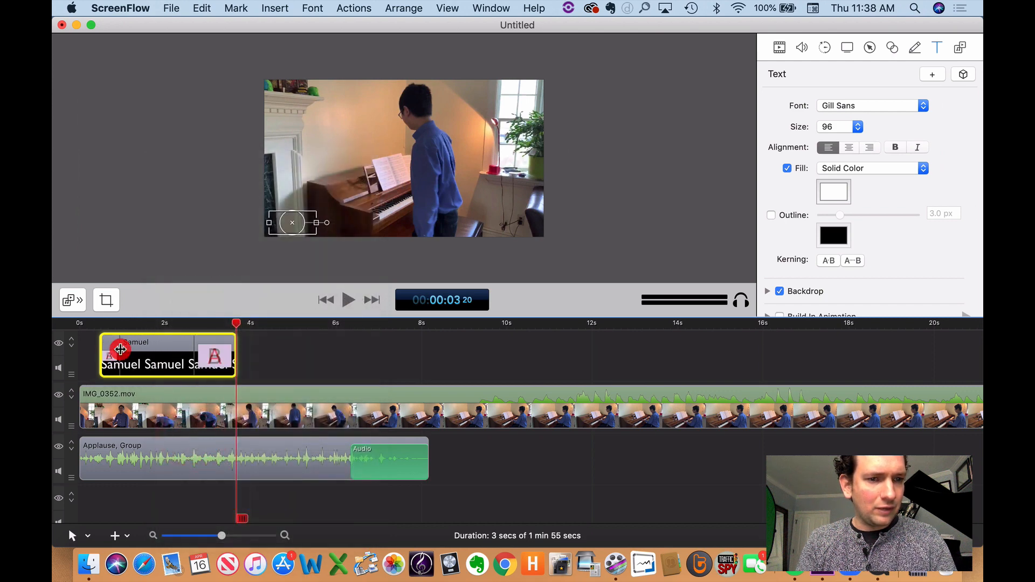
left_click_drag(193, 350, 214, 350)
Browse the transition styles for the name title's starting transition, keeping Cross Dissolve
double_click(110, 360)
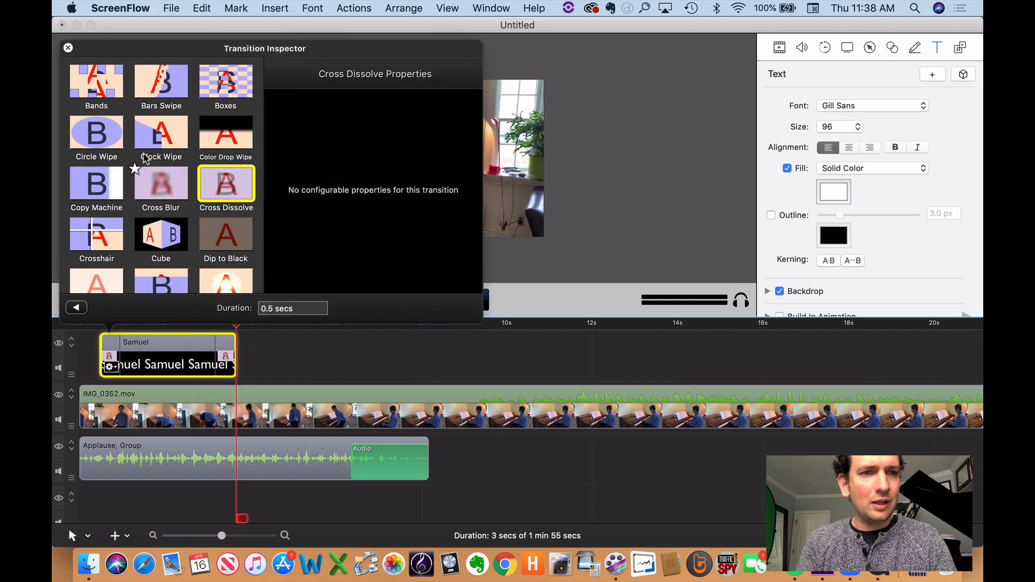
scroll(144, 160, "down", 15)
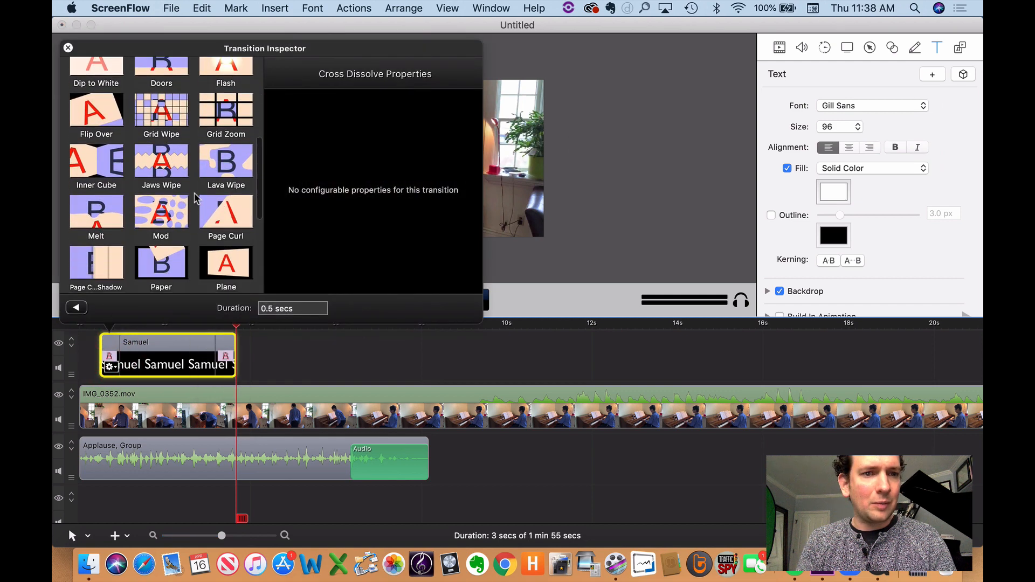
scroll(196, 198, "up", 6)
scroll(196, 198, "up", 5)
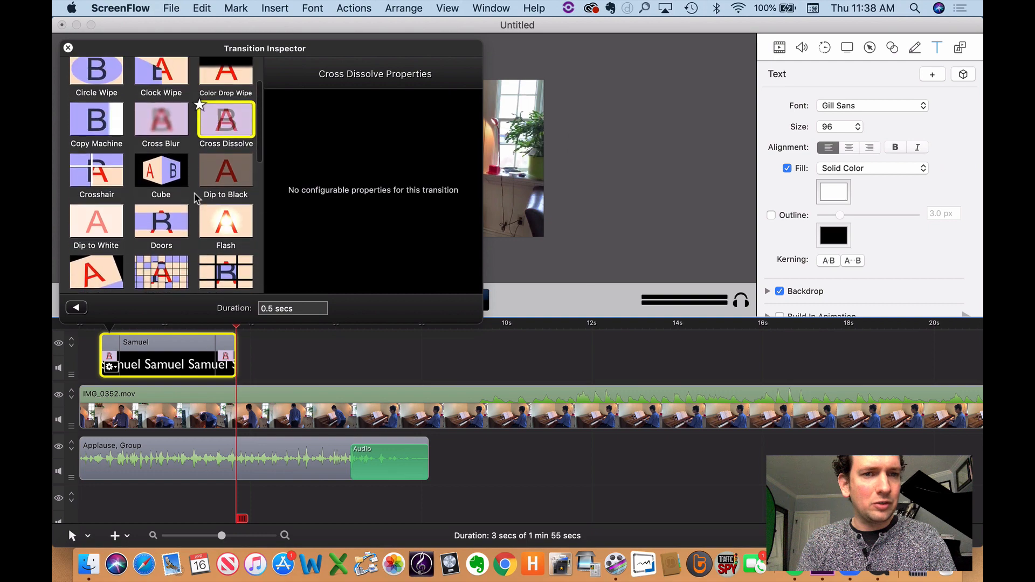
left_click(591, 251)
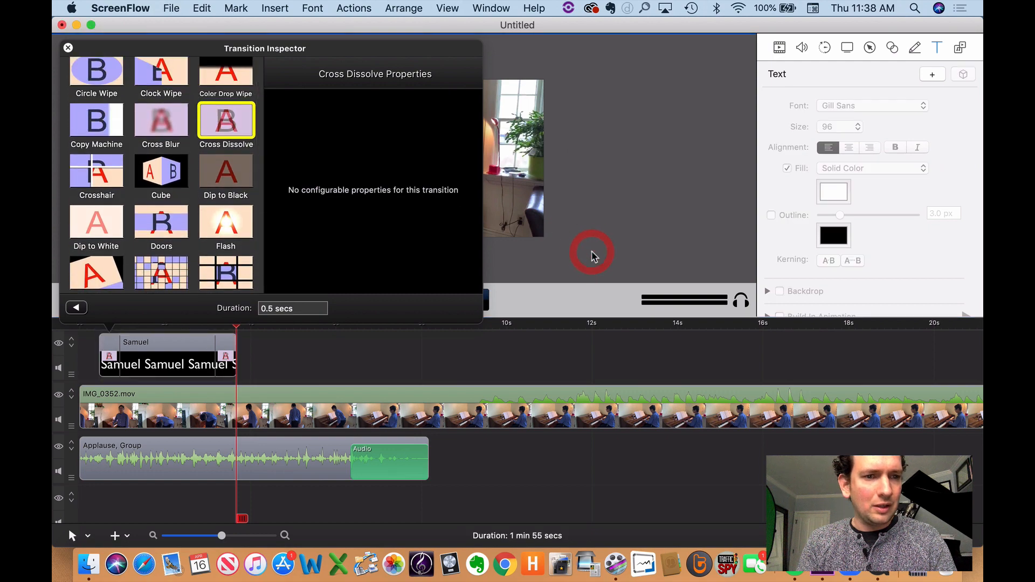
left_click(68, 48)
Play the opening from 00:00:00 09 to 00:00:06 10 to check the name title's fades
left_click(93, 326)
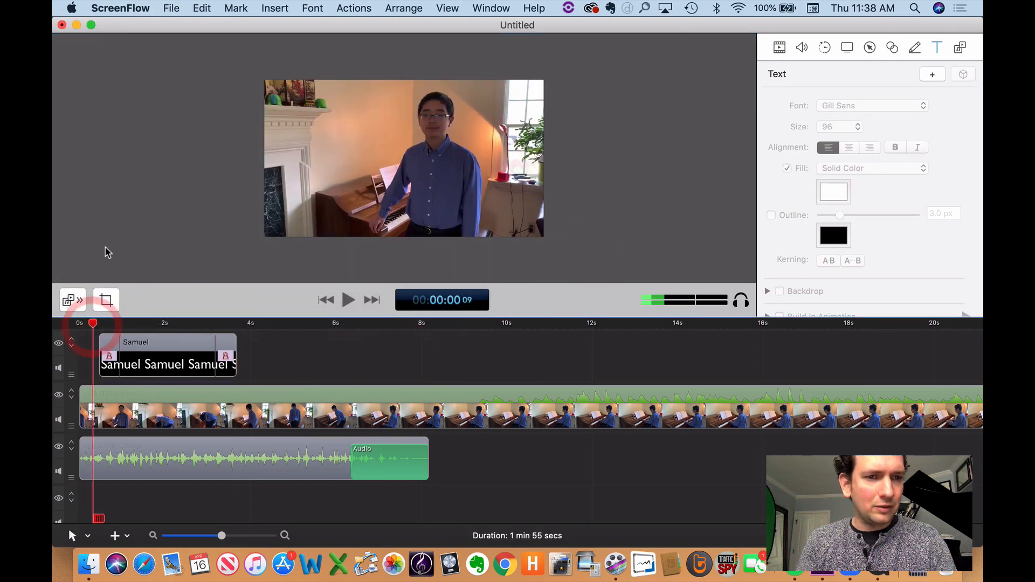
left_click(108, 244)
key("space")
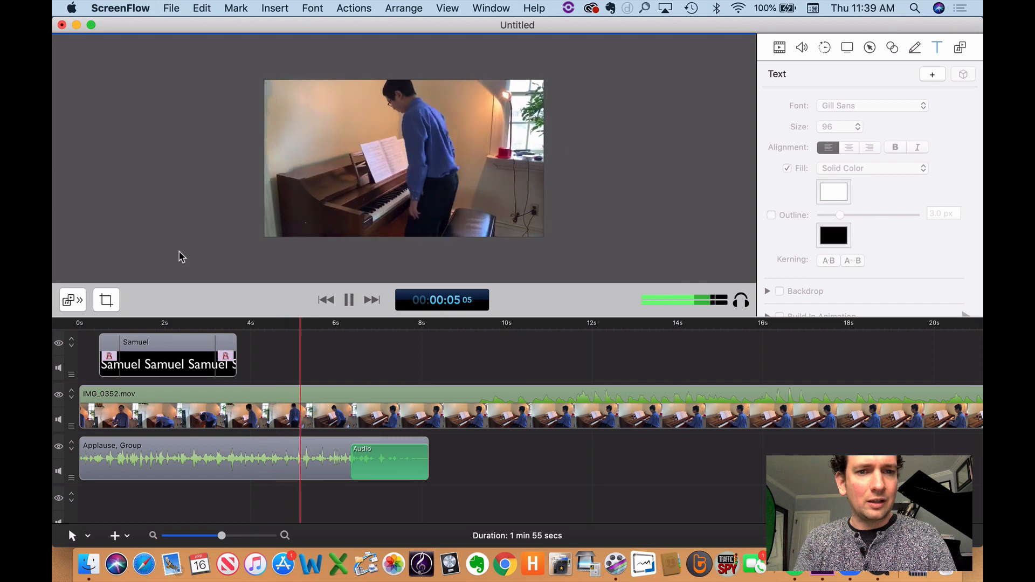
key("space")
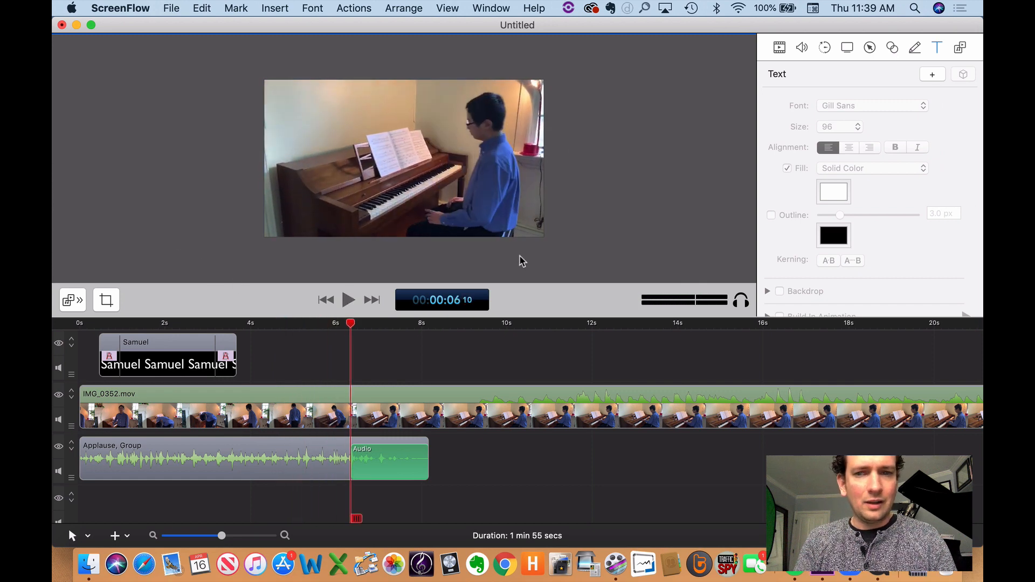
Add the text "Dance of the Marionettes, Mario Tarenghi" at 00:00:06 10 and center it near the video frame's lower edge
left_click(932, 73)
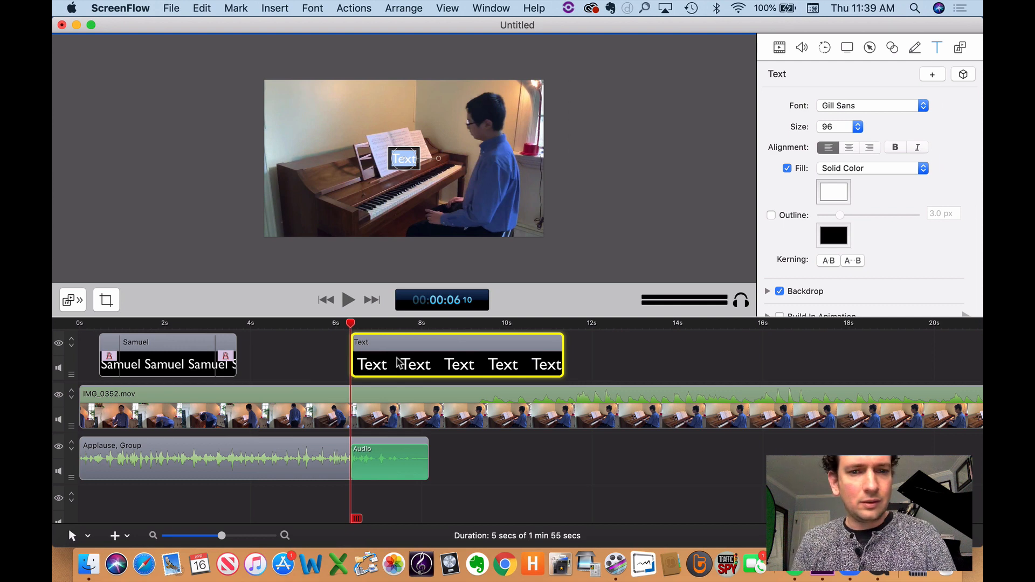
type("Dance of the Mari")
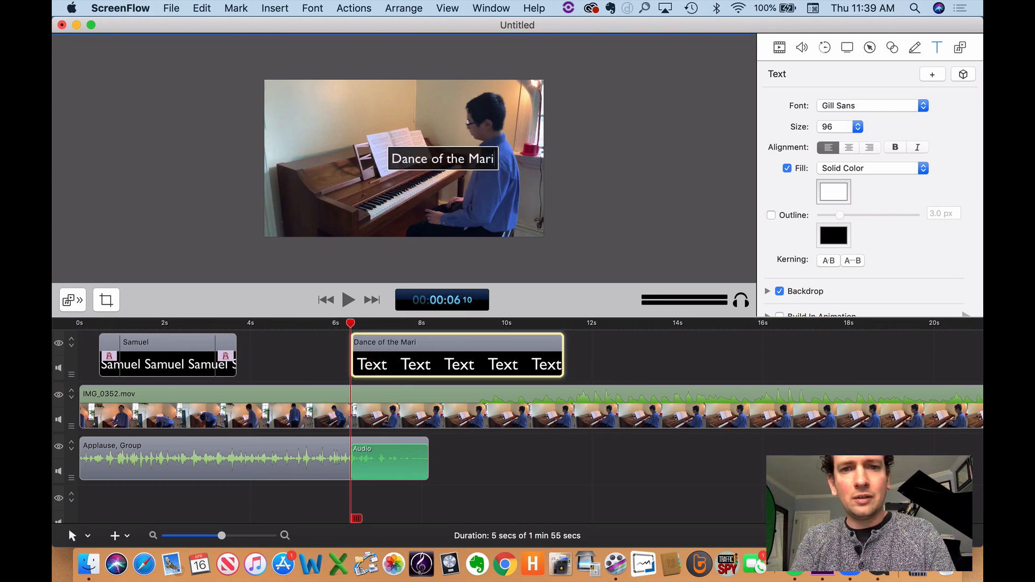
type("onettes")
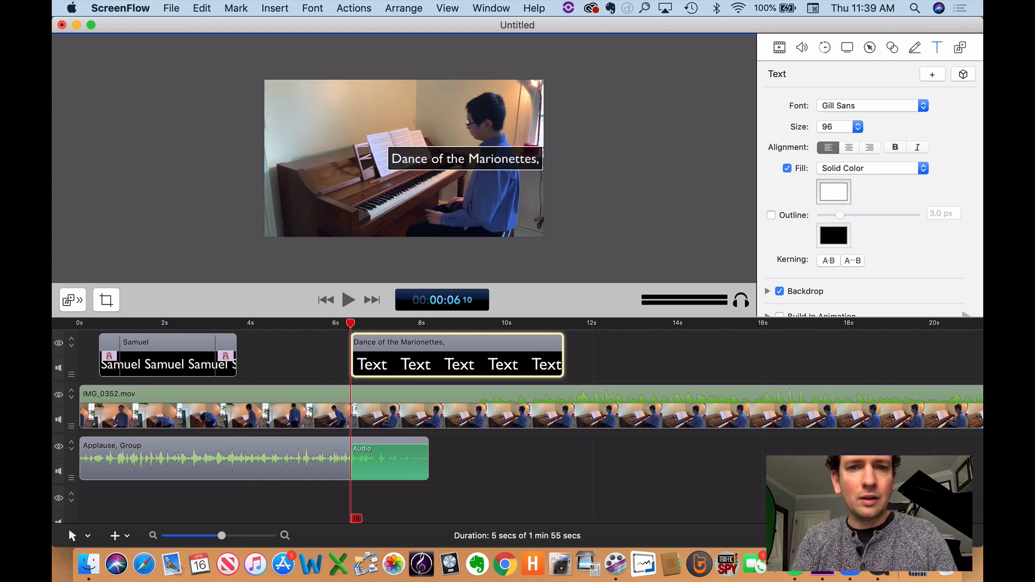
type(", Mario Tarenghi")
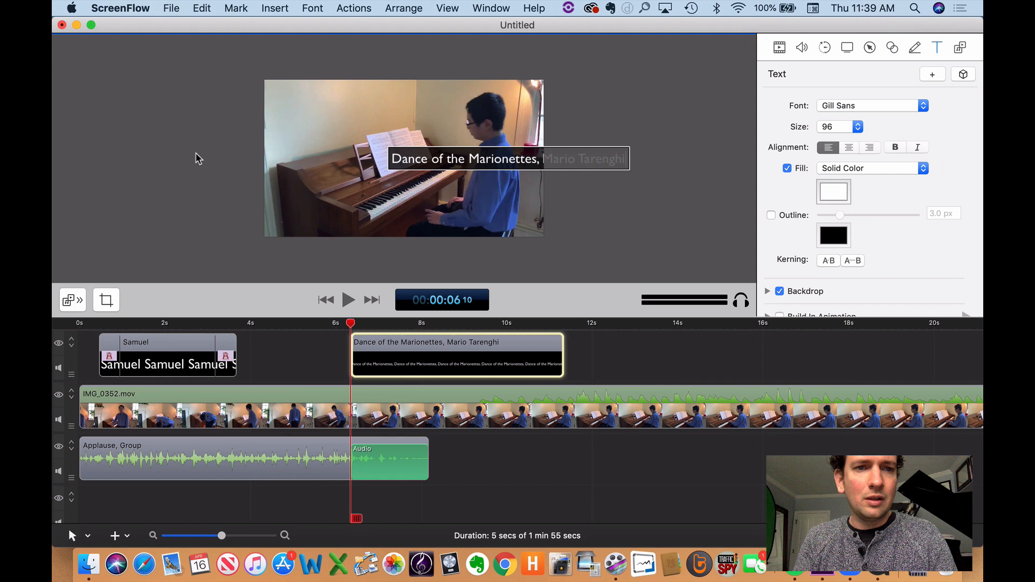
left_click(196, 154)
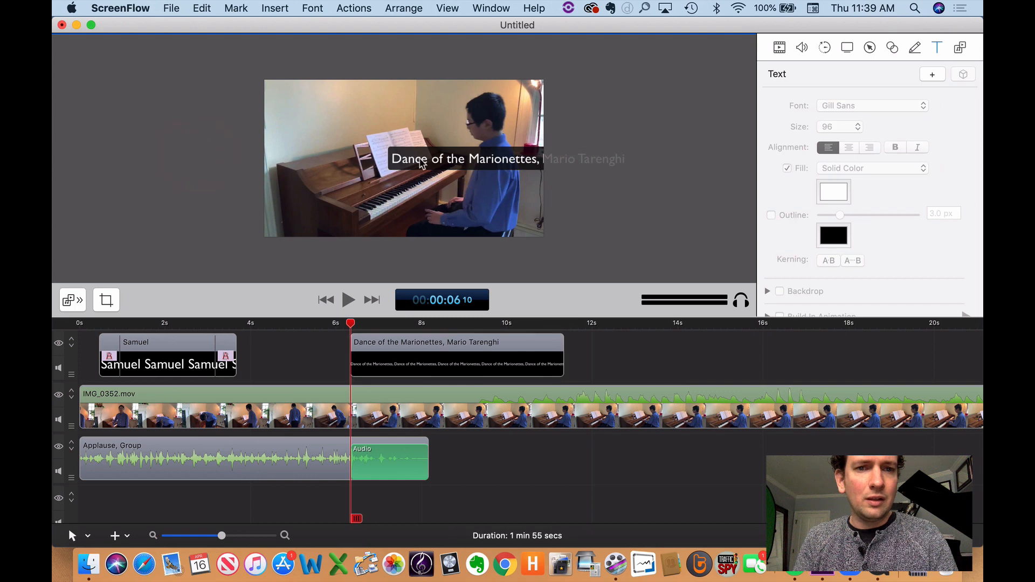
left_click_drag(422, 160, 349, 227)
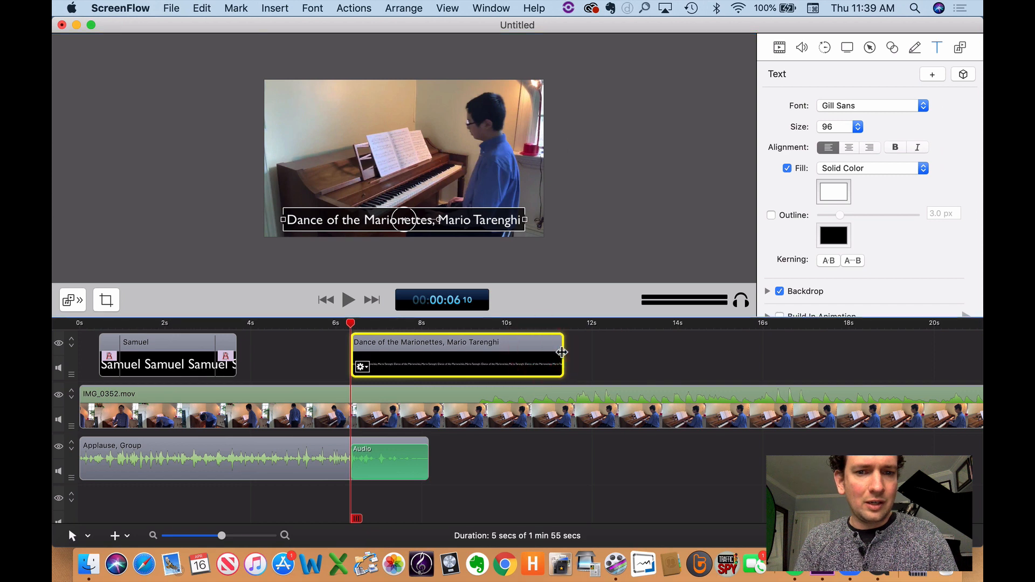
Trim the piece title to end at about 10 secs, then add starting and ending transitions shortened to about 0.5 secs each
left_click_drag(562, 356, 473, 362)
right_click(470, 371)
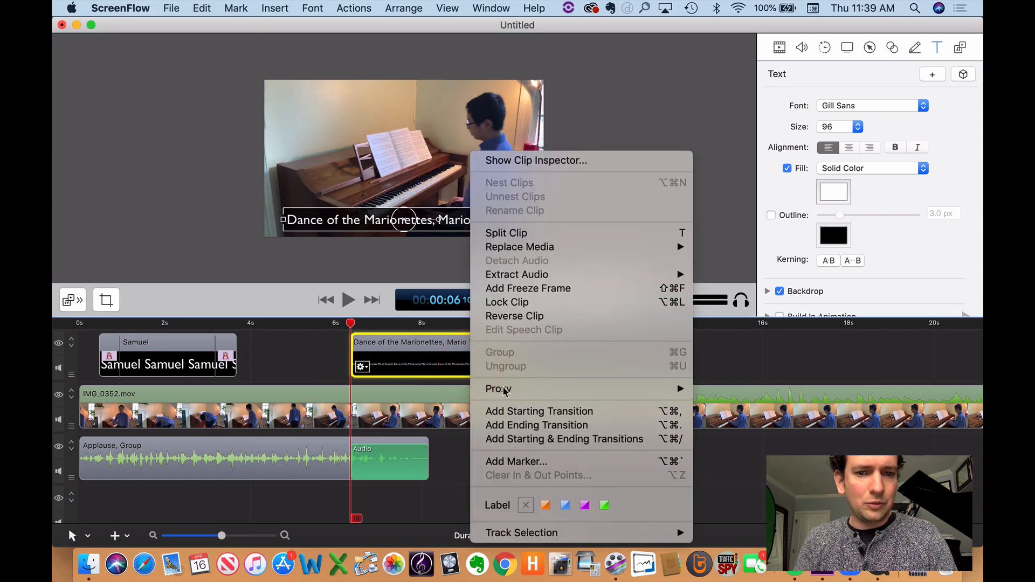
left_click(529, 439)
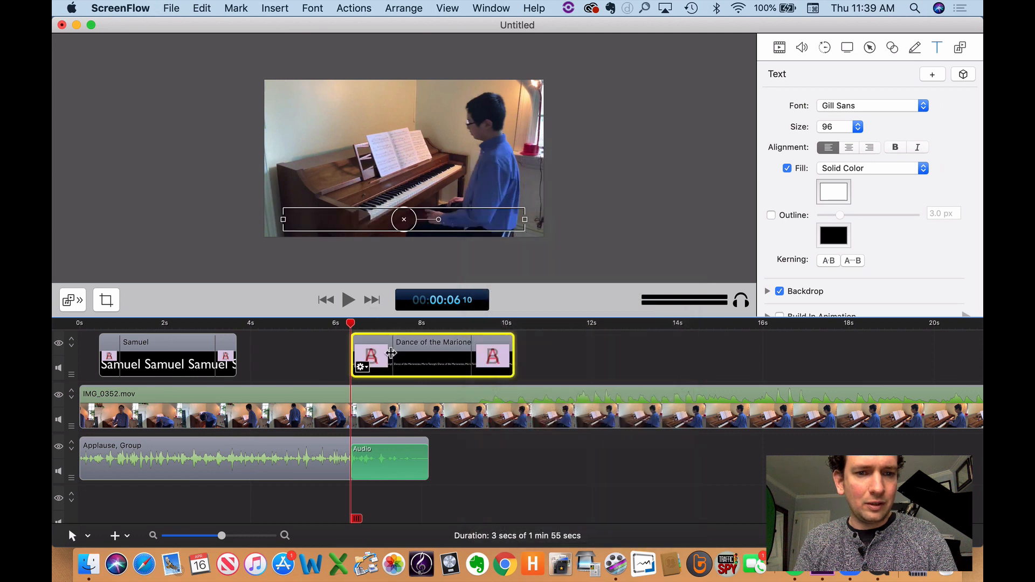
left_click_drag(391, 353, 370, 354)
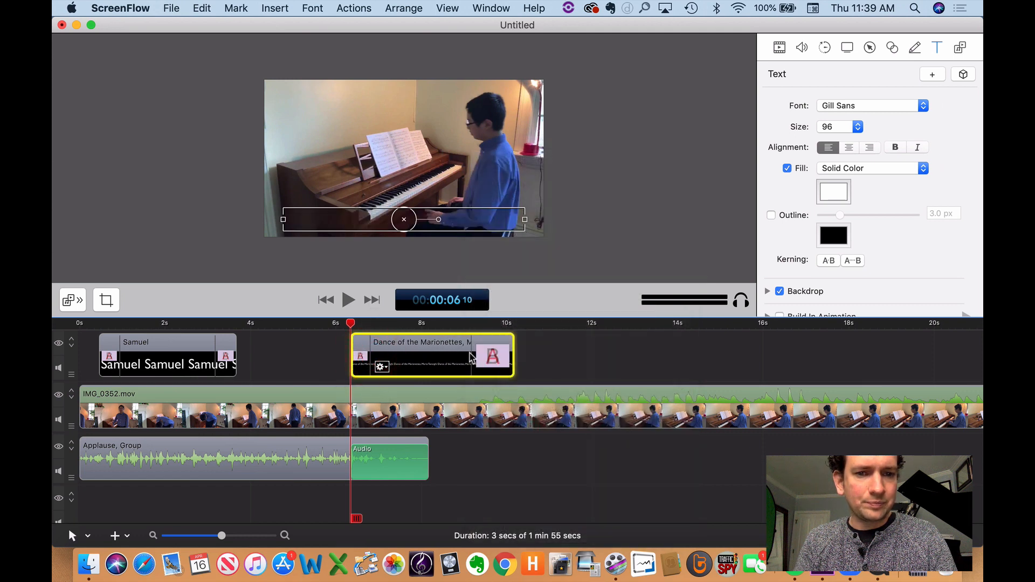
left_click_drag(472, 353, 492, 353)
Play from 00:00:05 26 to 00:00:11 18 to check the piece title's fades, and look over the whole project timeline
left_click(170, 240)
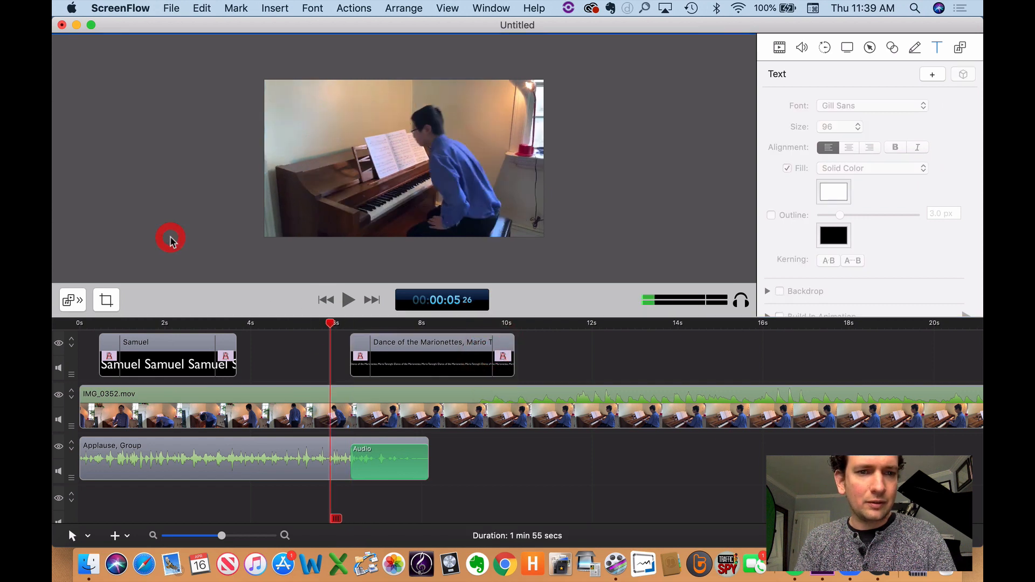
key("space")
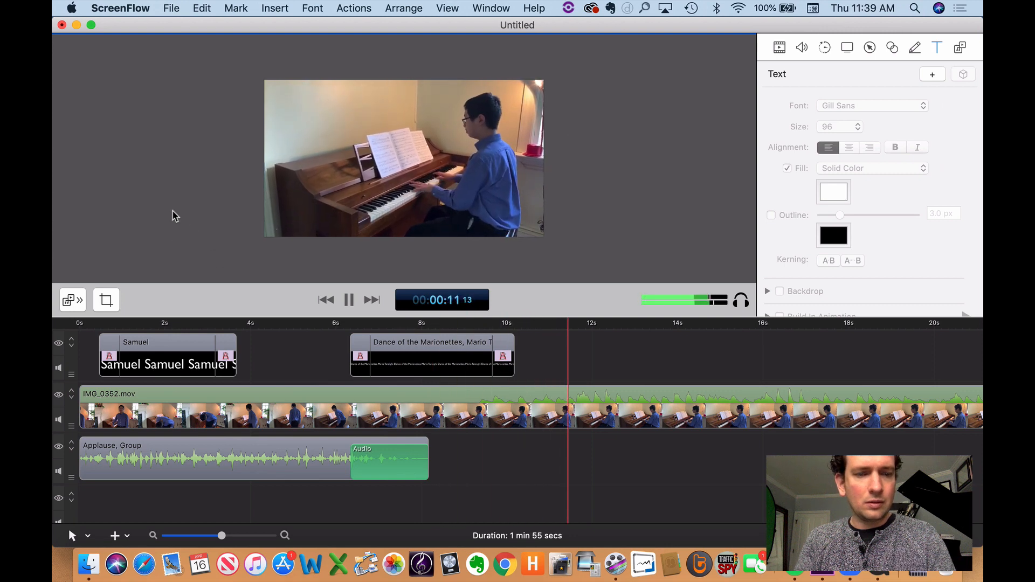
key("space")
scroll(558, 366, "down", 5)
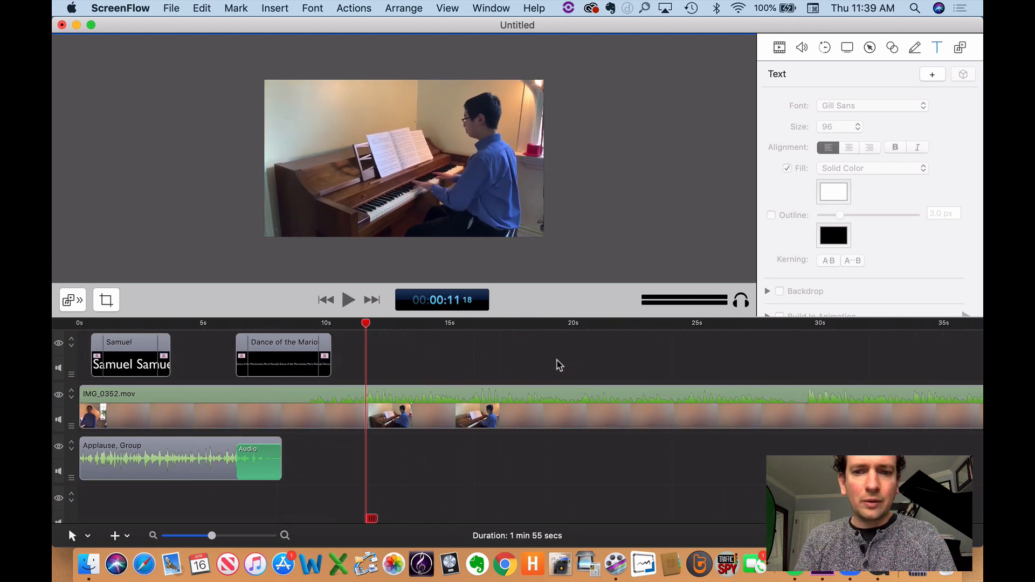
scroll(558, 366, "down", 5)
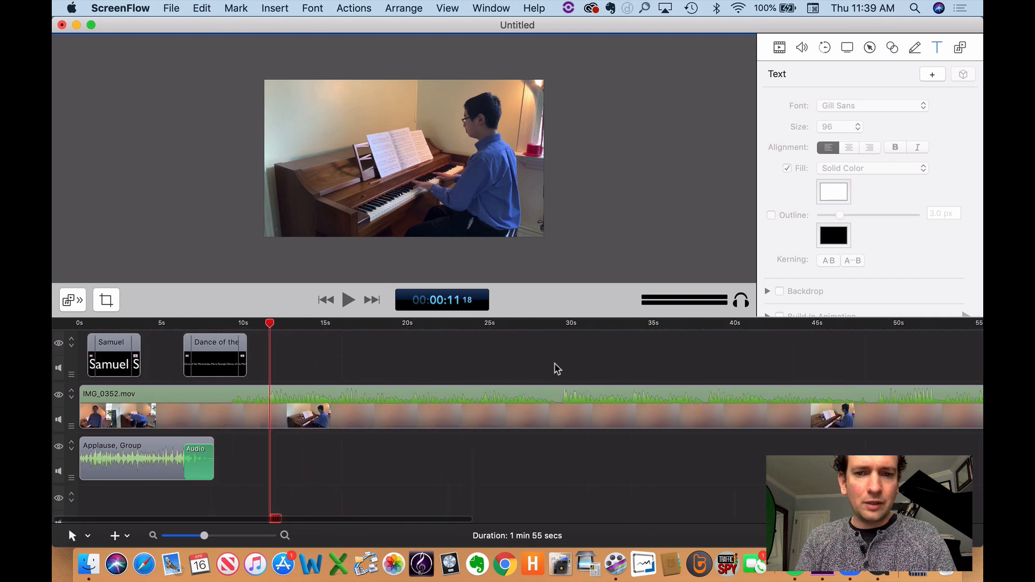
scroll(558, 368, "up", 3)
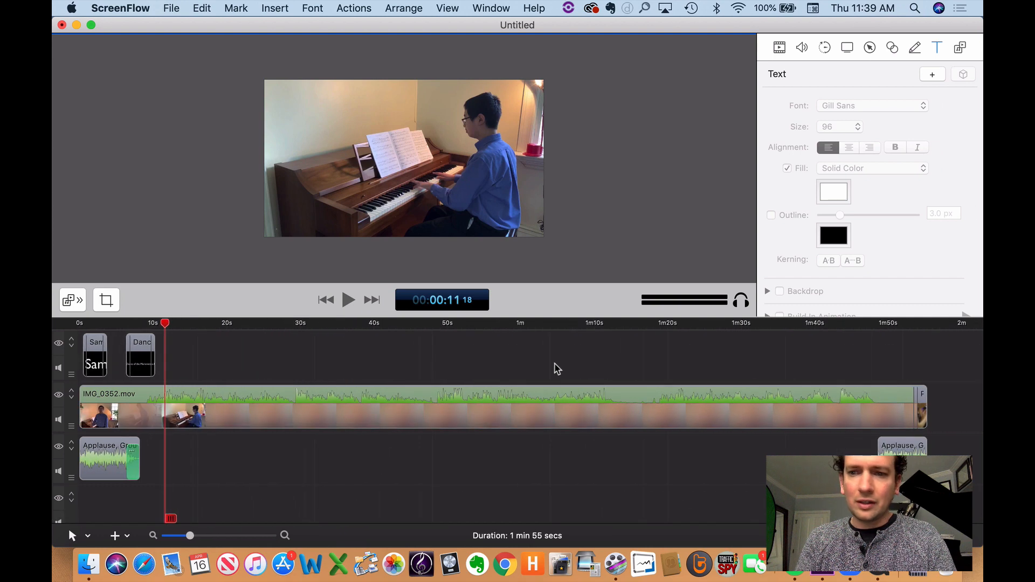
scroll(555, 366, "up", 1)
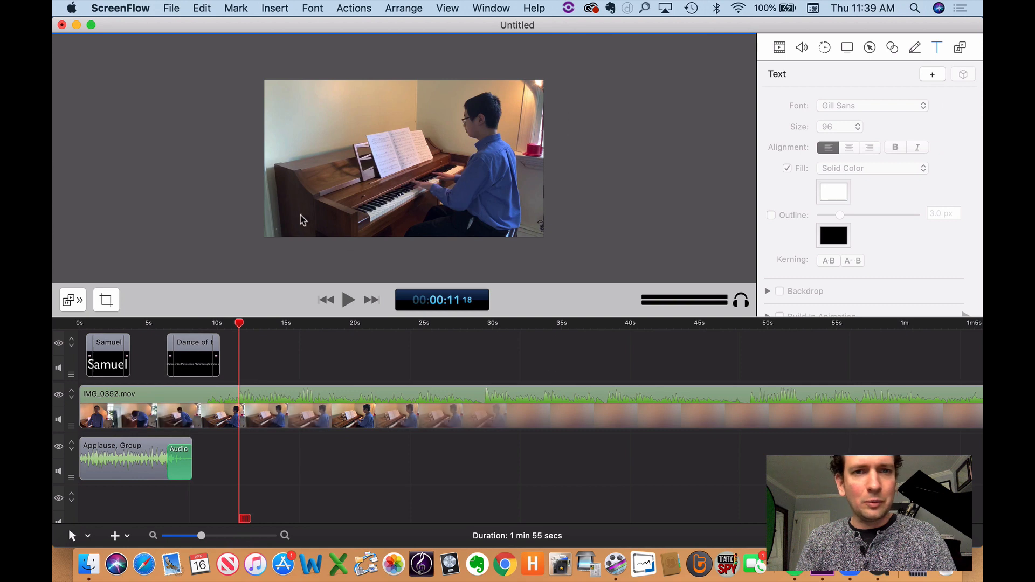
Export the video as an MP4 to the Desktop, named with the student's first name followed by "April 18 Virtual Recital"
left_click_drag(228, 32, 247, 31)
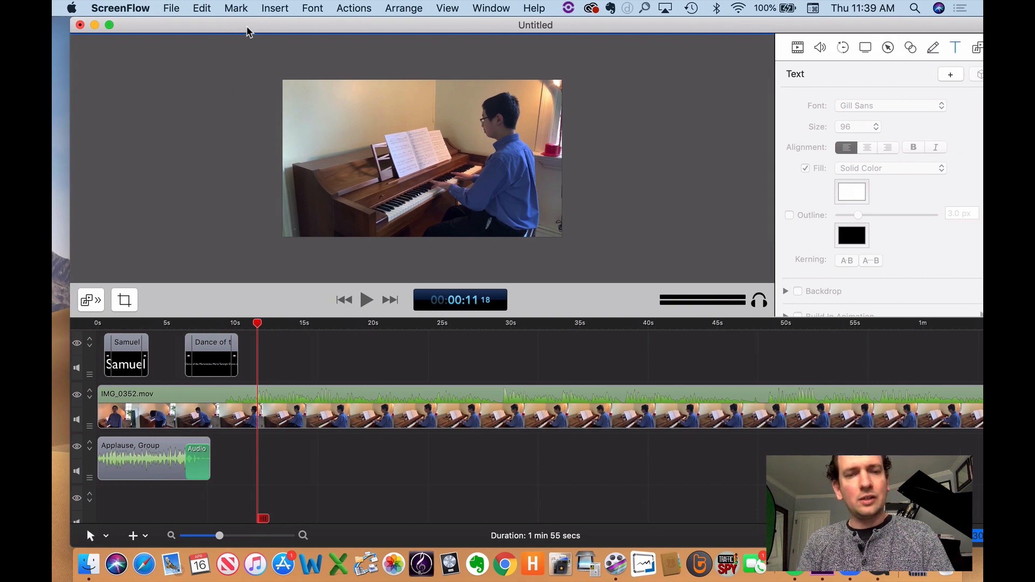
key("super+e")
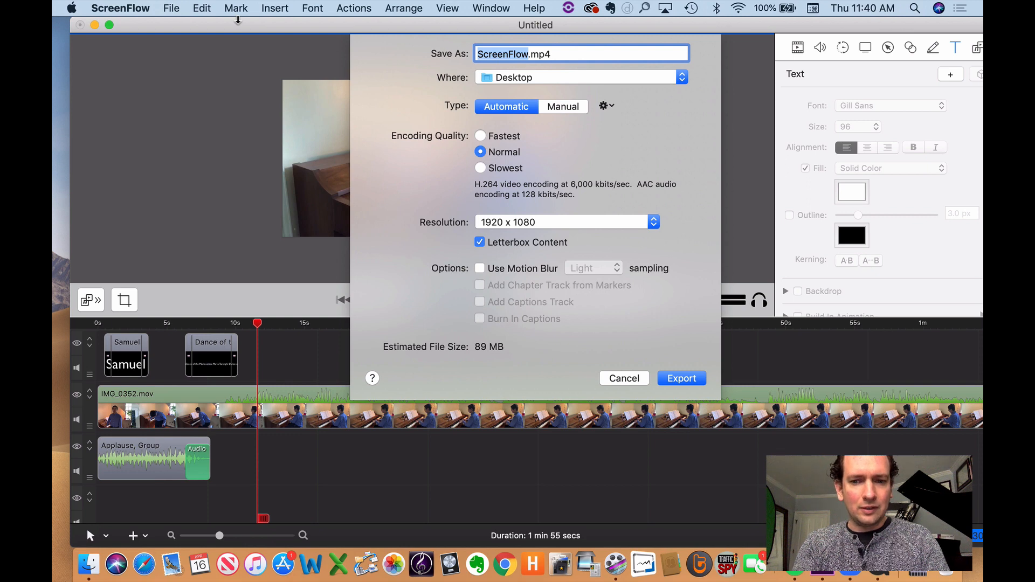
type("Samuel")
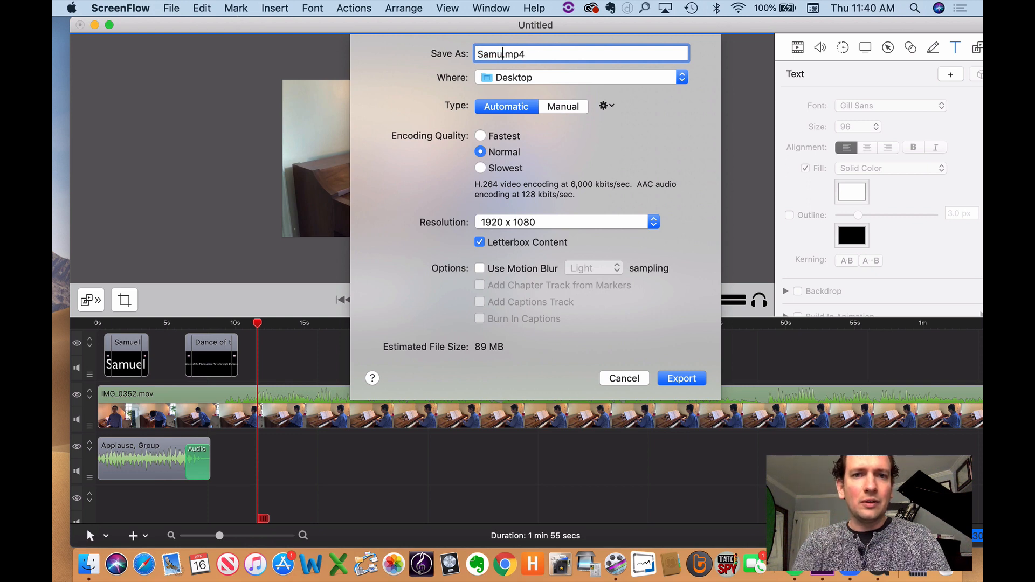
type(" April 1")
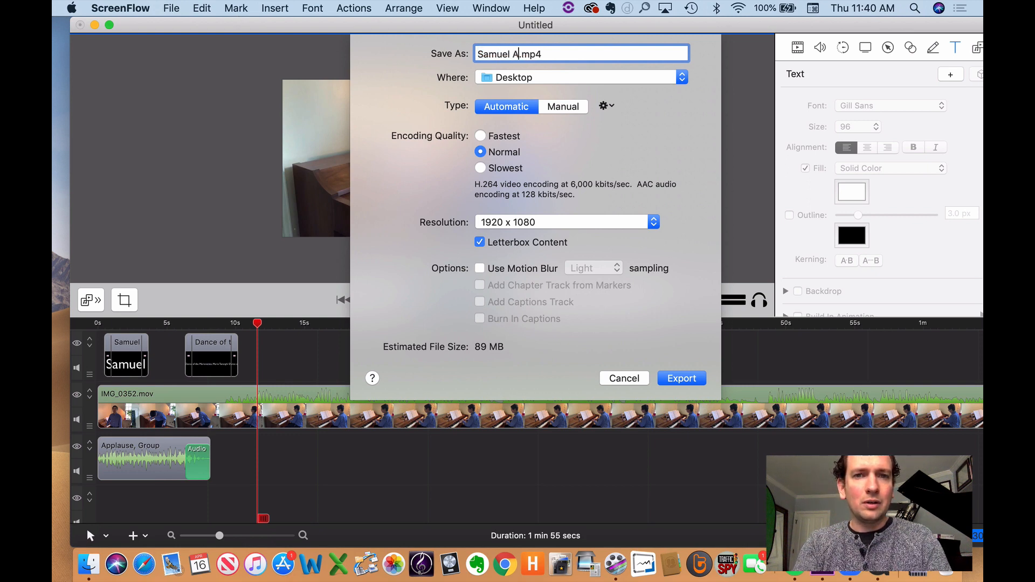
type("8 Virtual Reci")
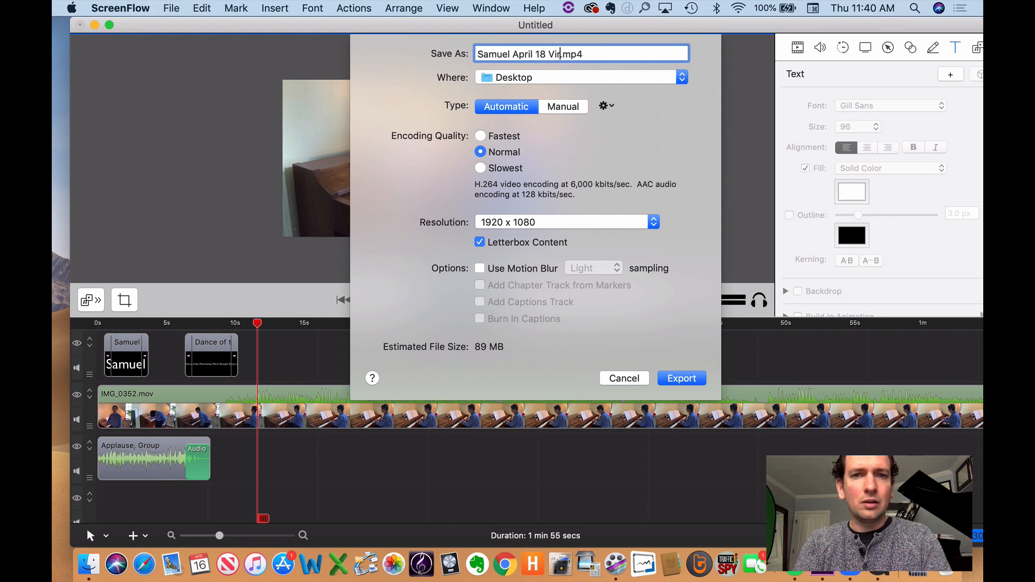
type("tal")
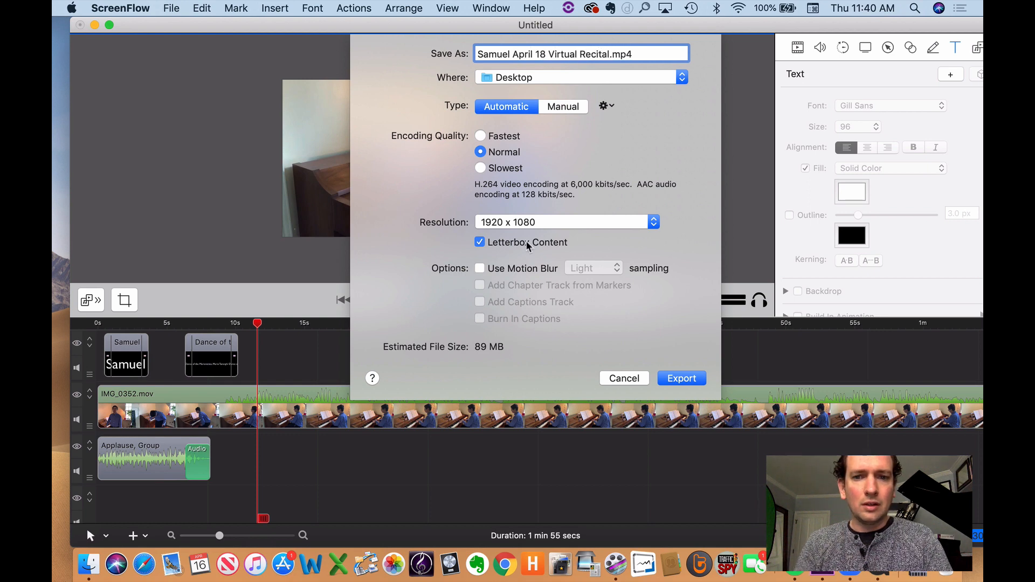
left_click(682, 379)
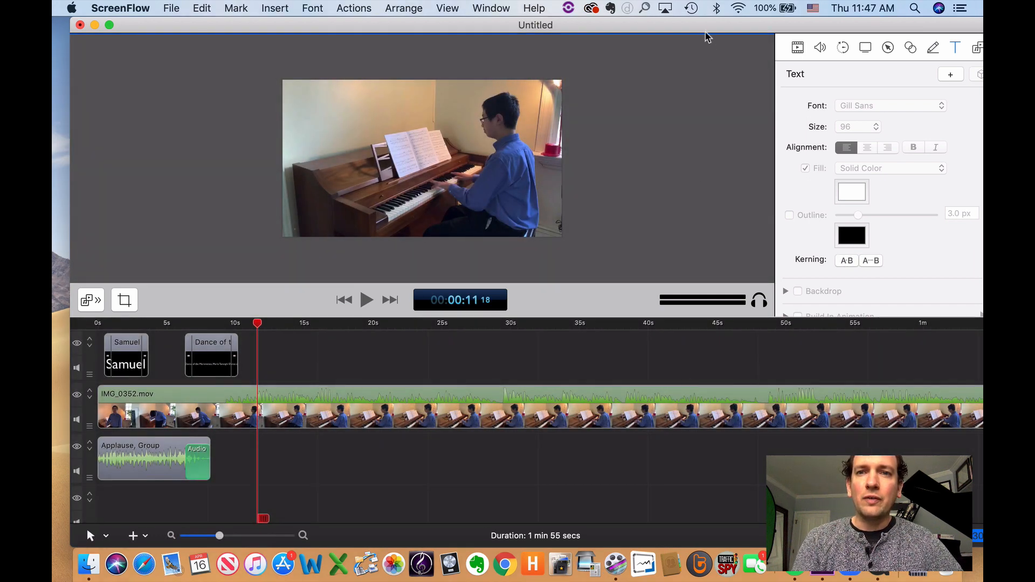
Move the project window aside to view the exported recital video on the desktop
left_click_drag(705, 29, 428, 341)
left_click(800, 410)
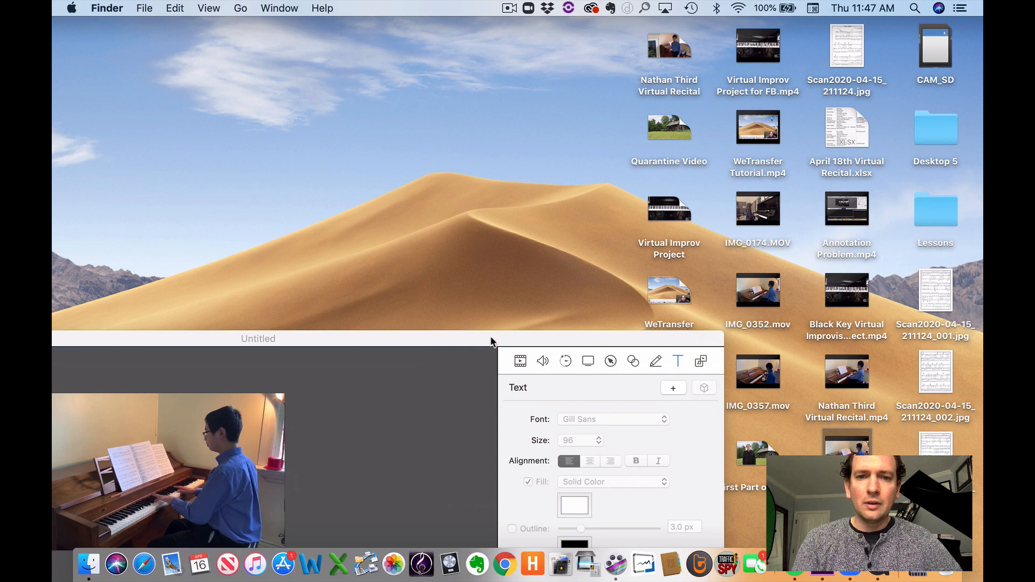
left_click_drag(495, 334, 746, 236)
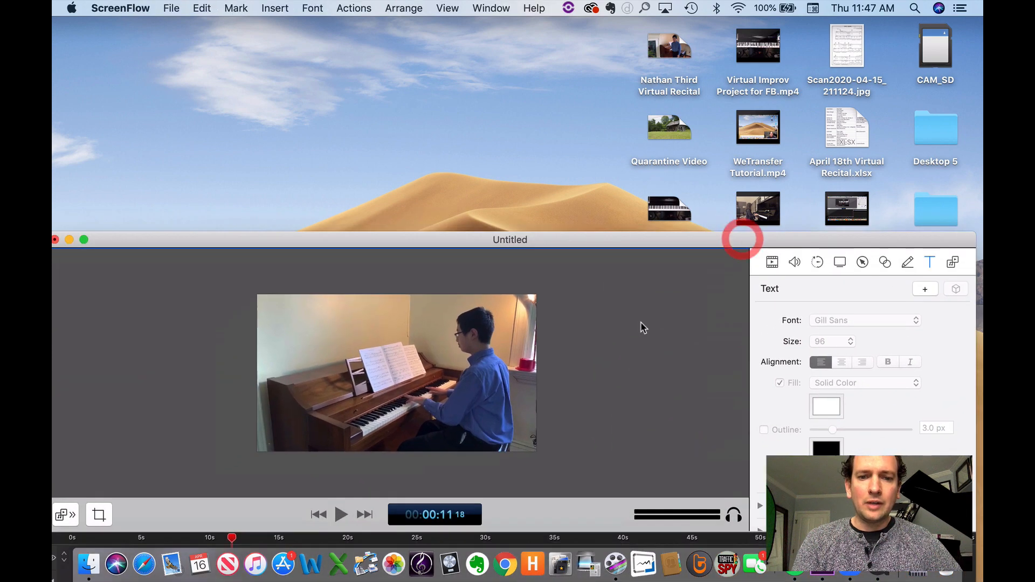
left_click(506, 564)
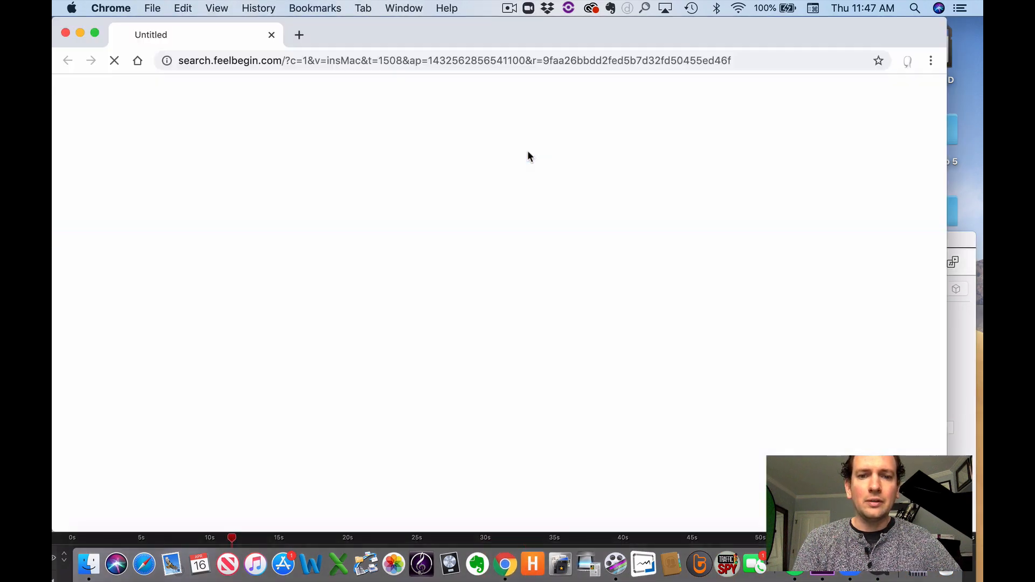
left_click(531, 60)
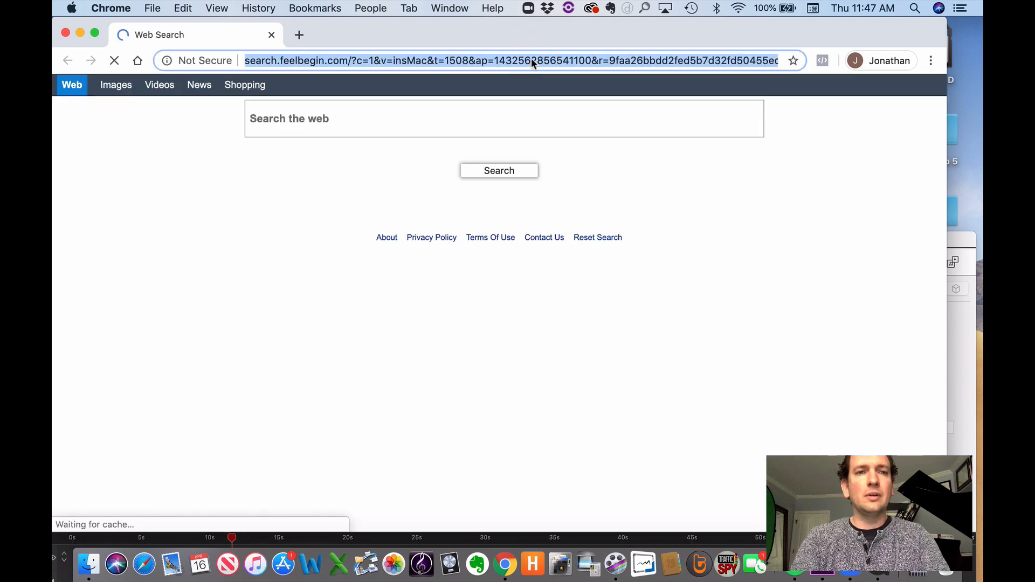
type("ww.")
key("BackSpace")
type("w.youtube.com")
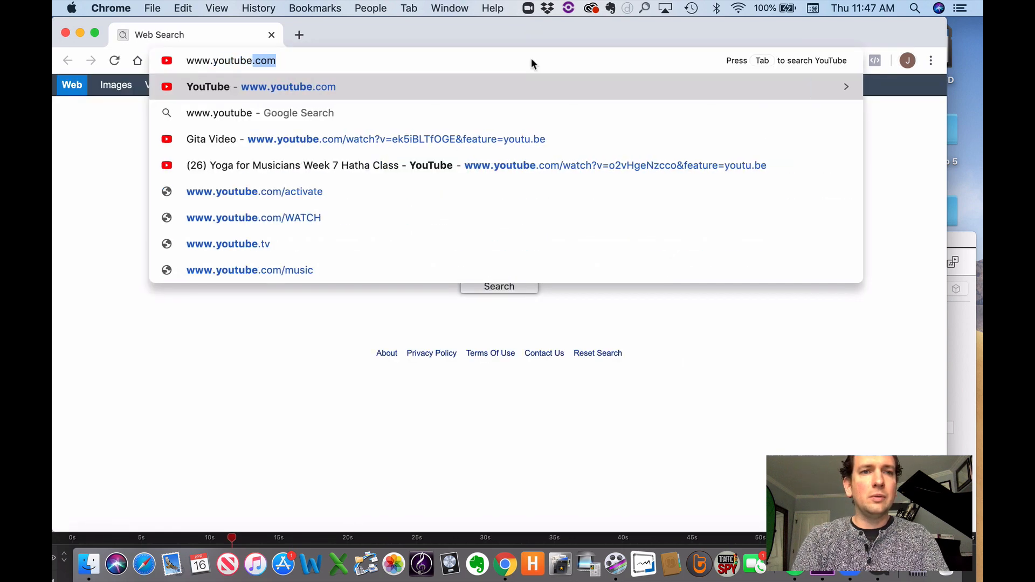
key("Return")
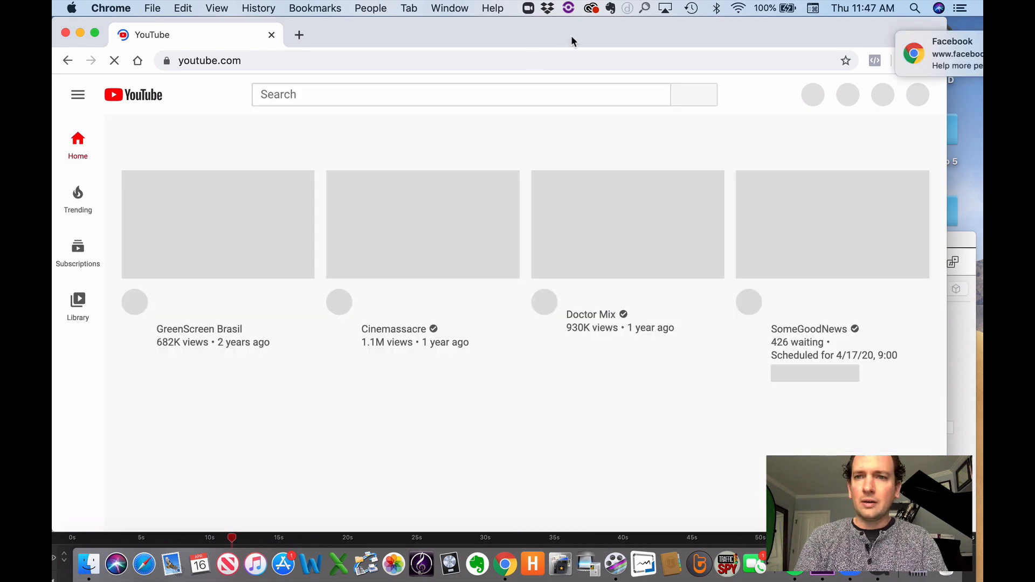
left_click_drag(572, 36, 623, 113)
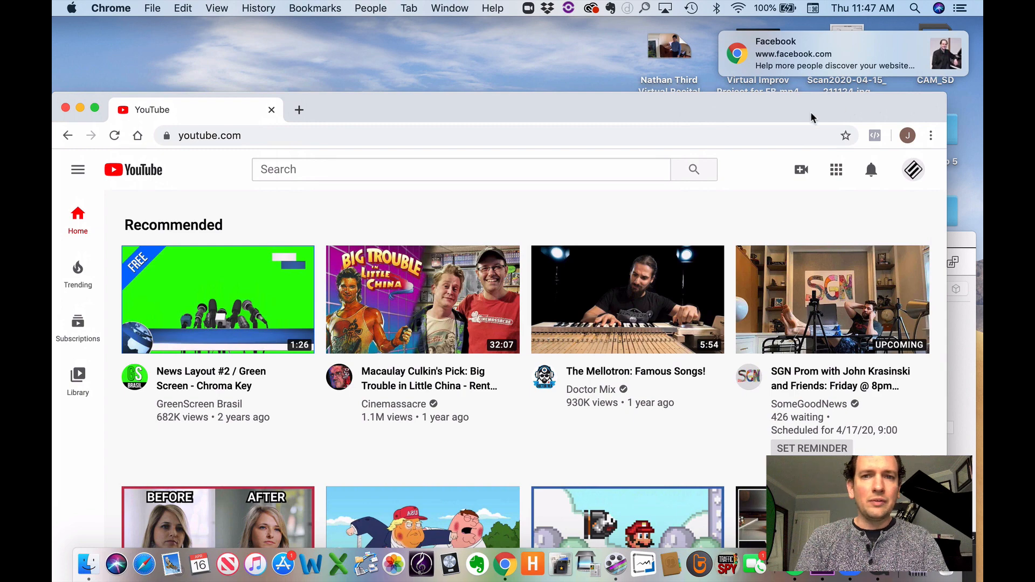
left_click_drag(762, 114, 781, 34)
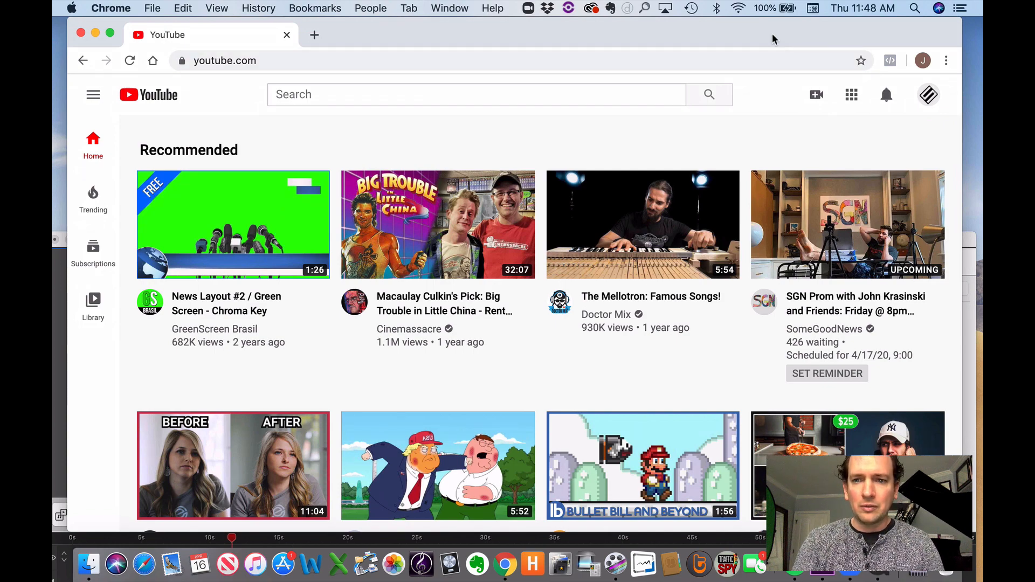
Open YouTube Studio for the South Shore Piano School channel and show its playlists
left_click(928, 101)
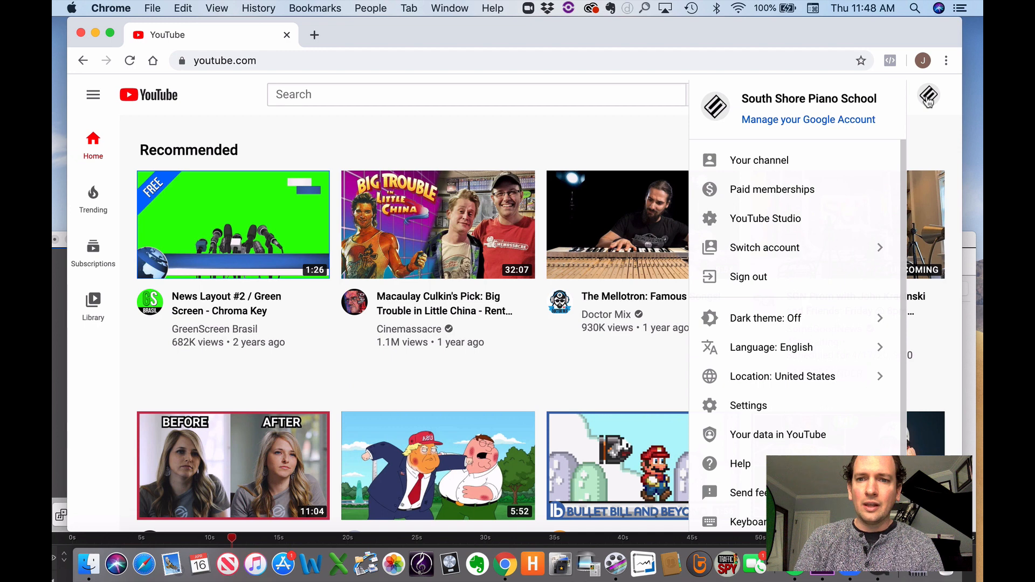
left_click(784, 230)
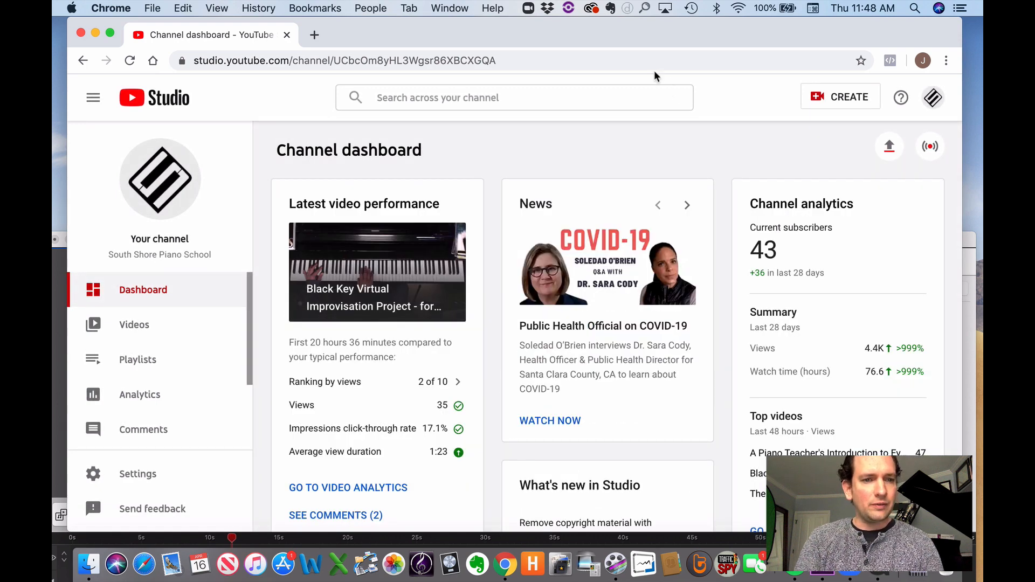
left_click(141, 363)
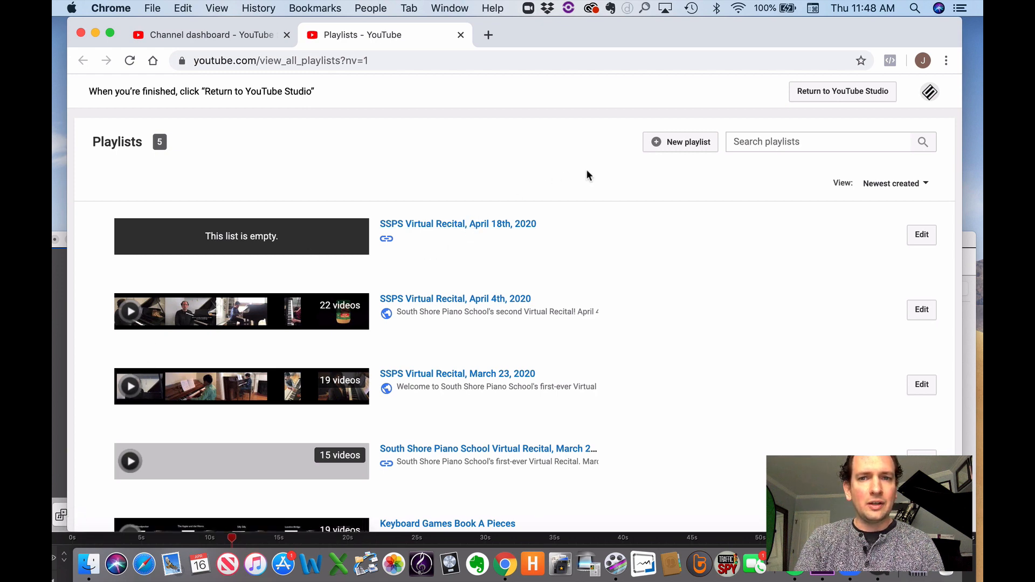
left_click(686, 147)
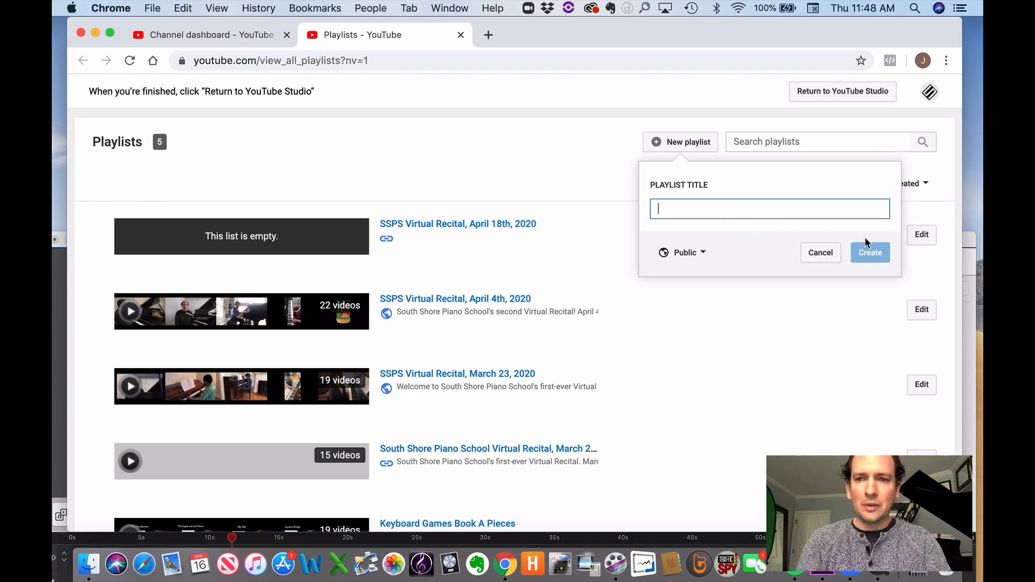
type("Tesa")
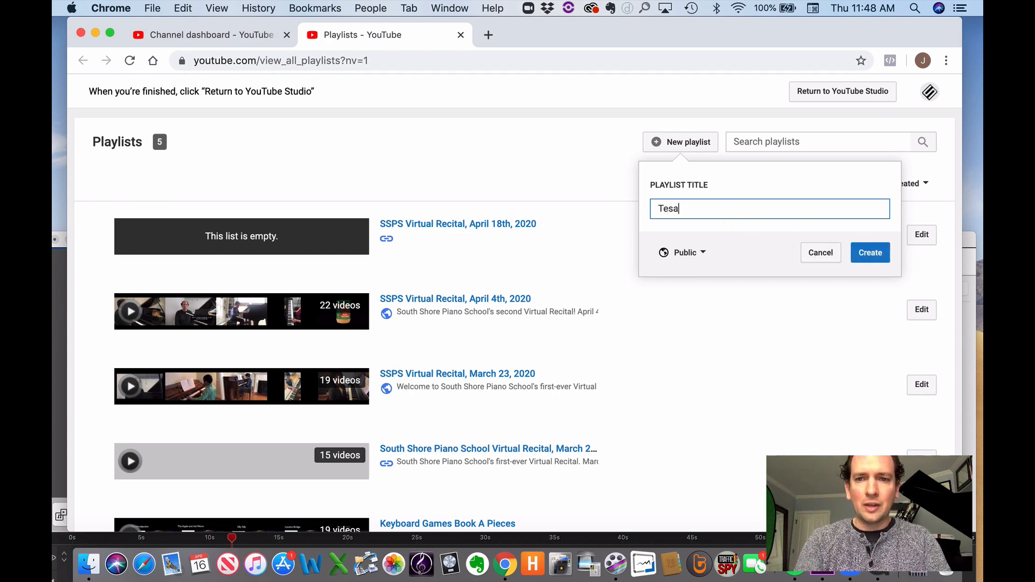
double_click(740, 209)
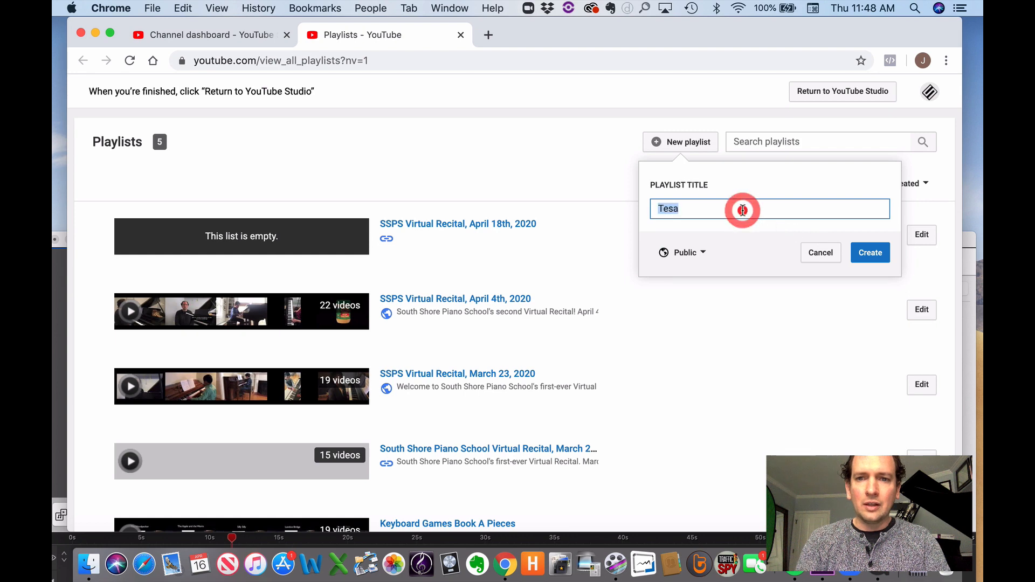
key("BackSpace")
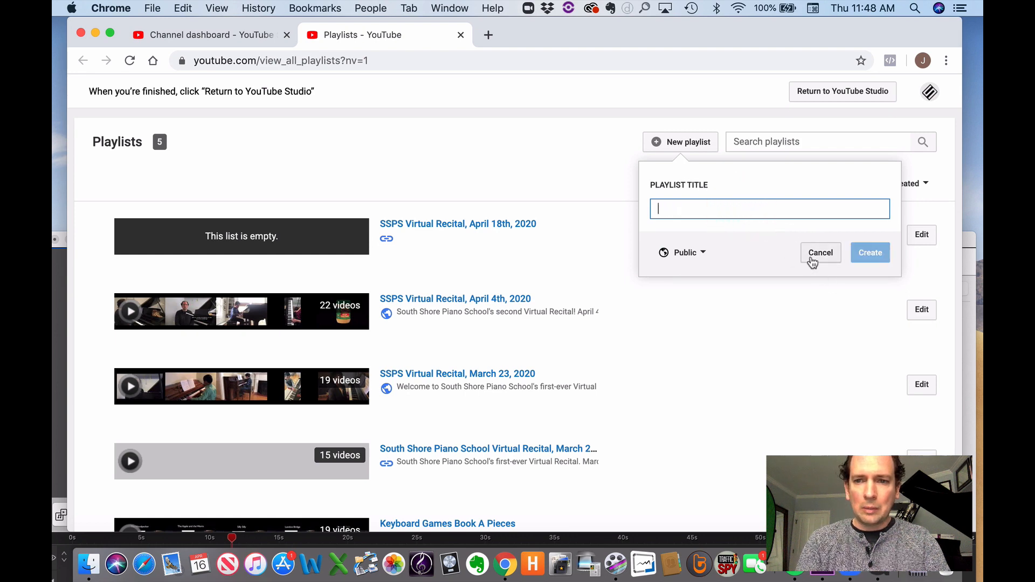
left_click(703, 260)
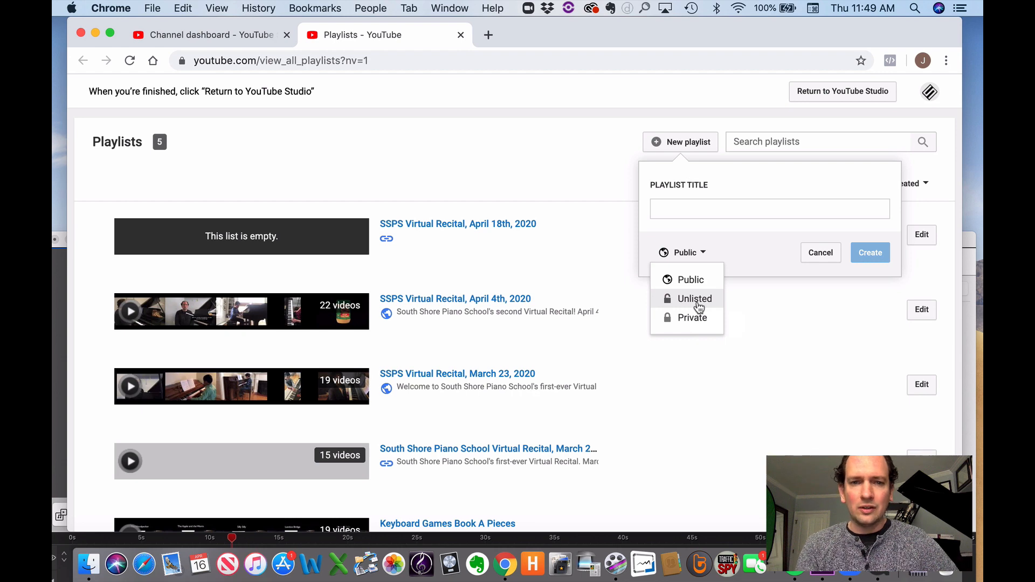
left_click(809, 304)
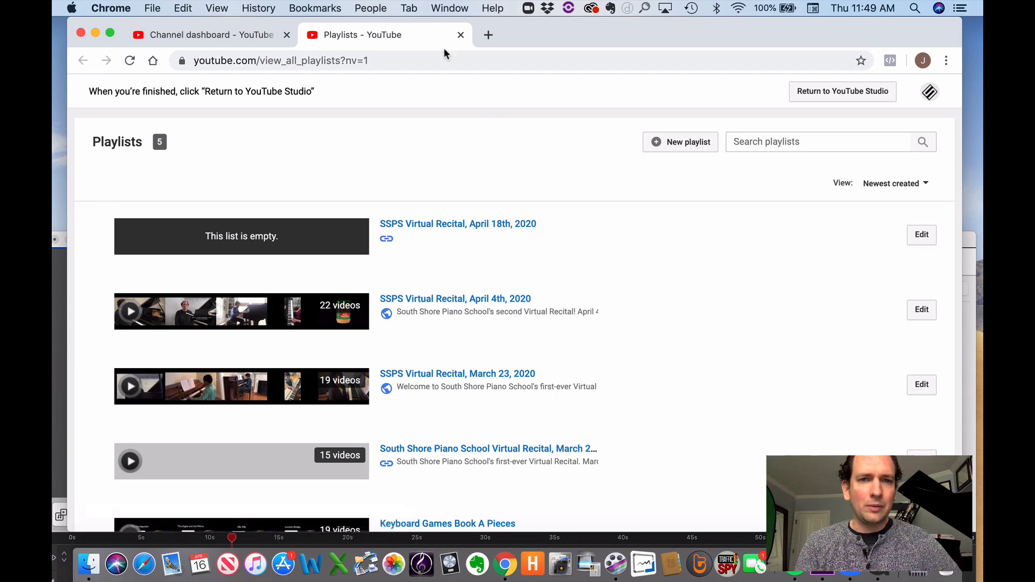
Return to the YouTube Studio channel dashboard and start a new video upload
left_click(209, 38)
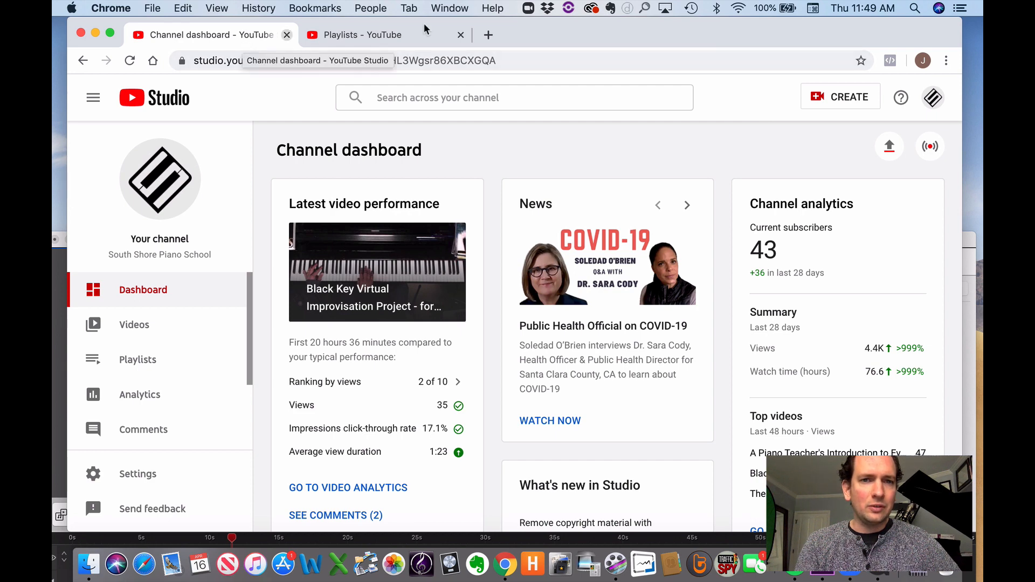
left_click_drag(546, 36, 560, 34)
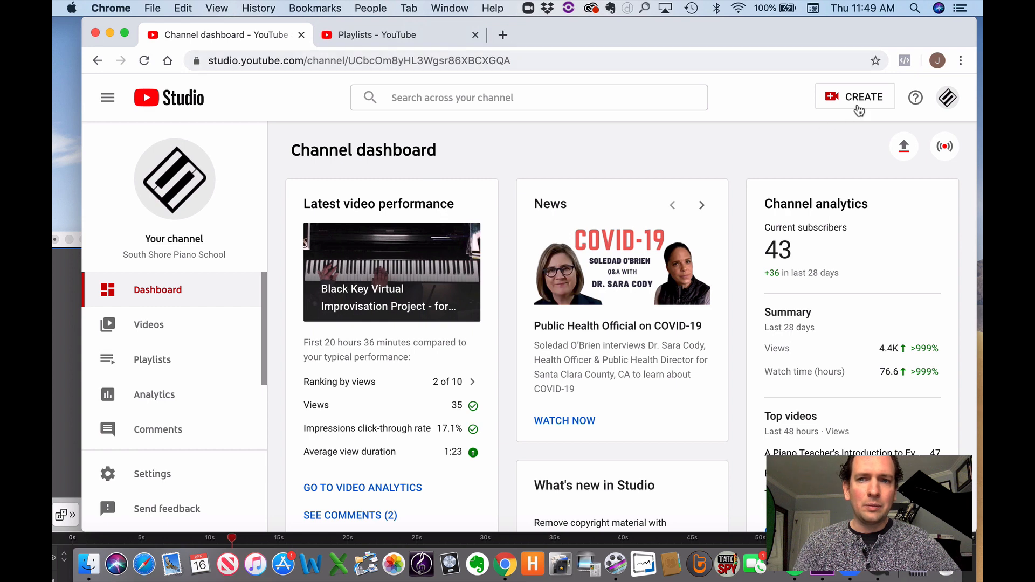
left_click(857, 105)
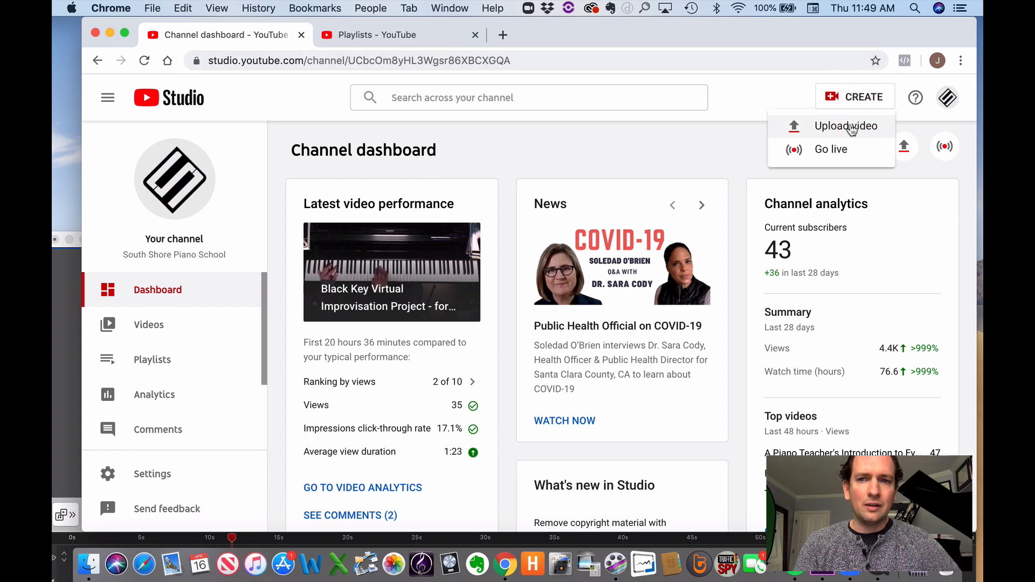
left_click(851, 127)
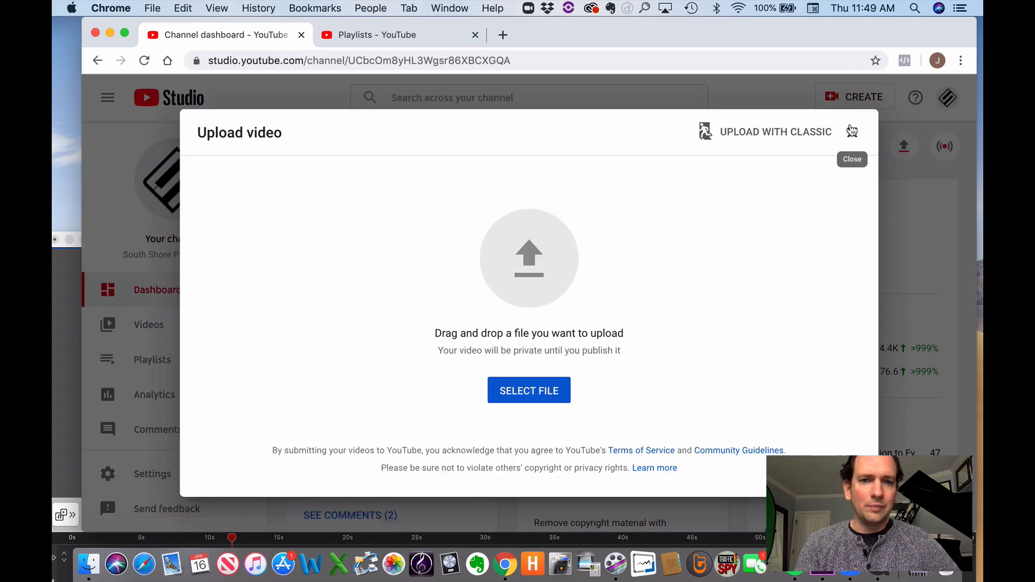
Upload the student's exported April 18 Virtual Recital MP4 from the desktop, moving the browser window aside to reach it and back again
left_click_drag(663, 33, 438, 8)
left_click_drag(805, 241, 853, 524)
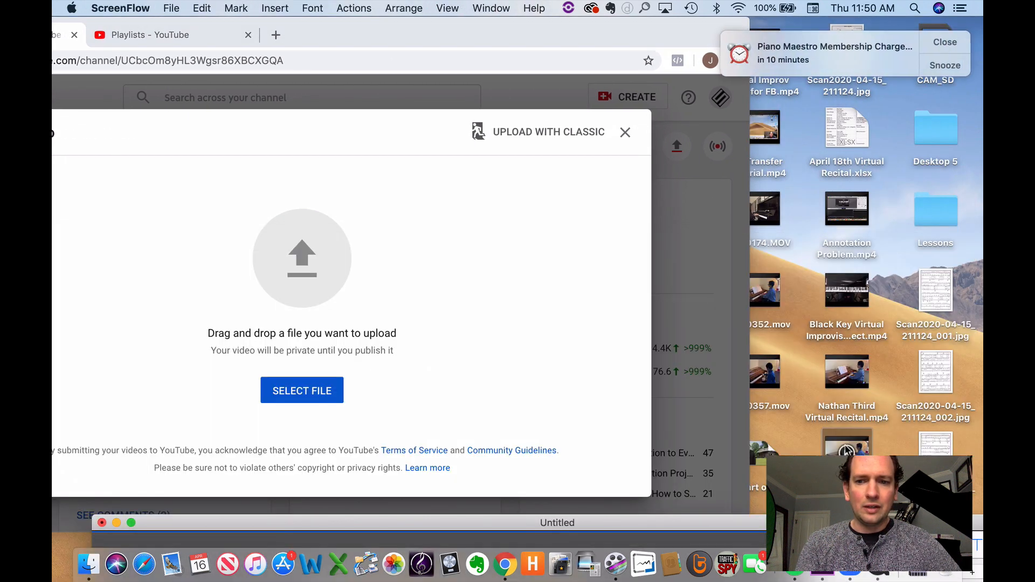
left_click(959, 51)
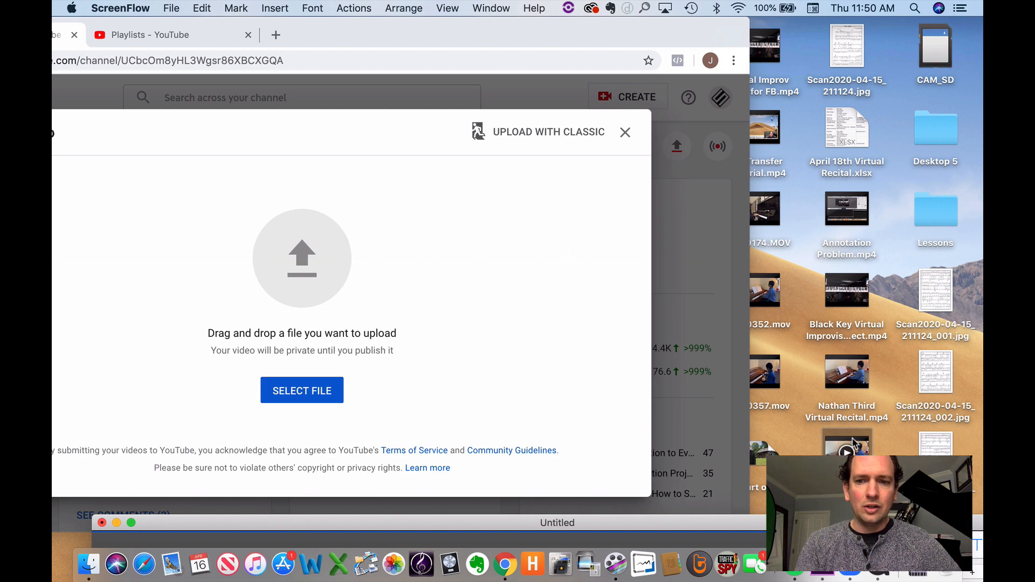
left_click_drag(765, 372, 302, 257)
left_click_drag(663, 29, 823, 24)
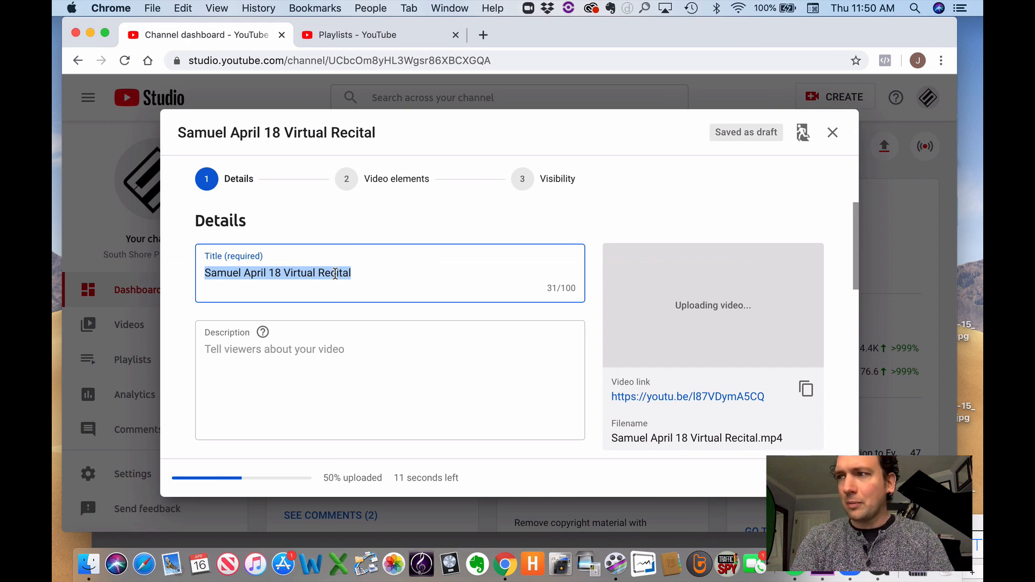
Replace the video title with the student's first name followed by 'performs "Dance of the Marionettes" by Mario Tarenghi.'
type("Samuel per")
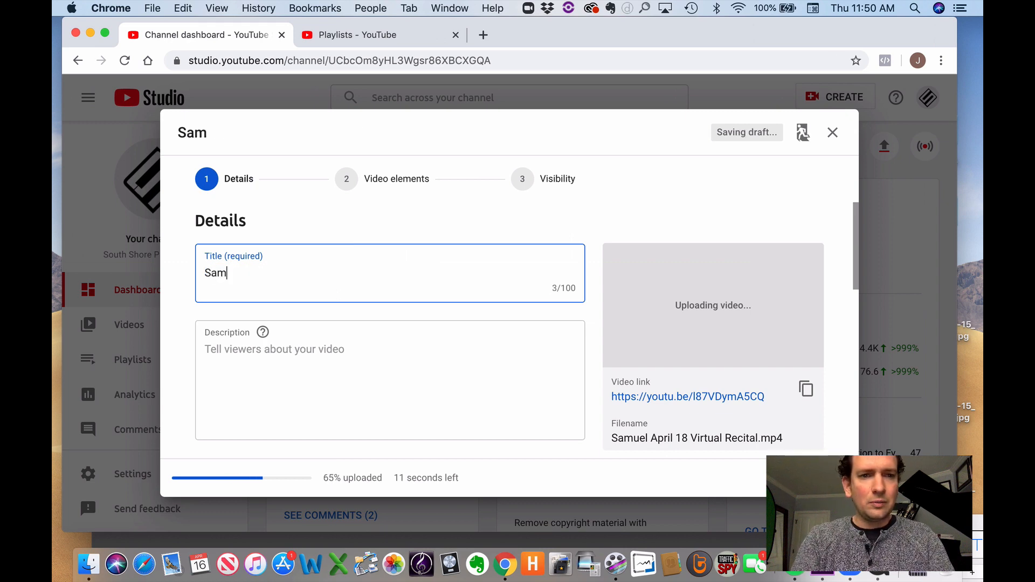
type("\"Dance of teh mar")
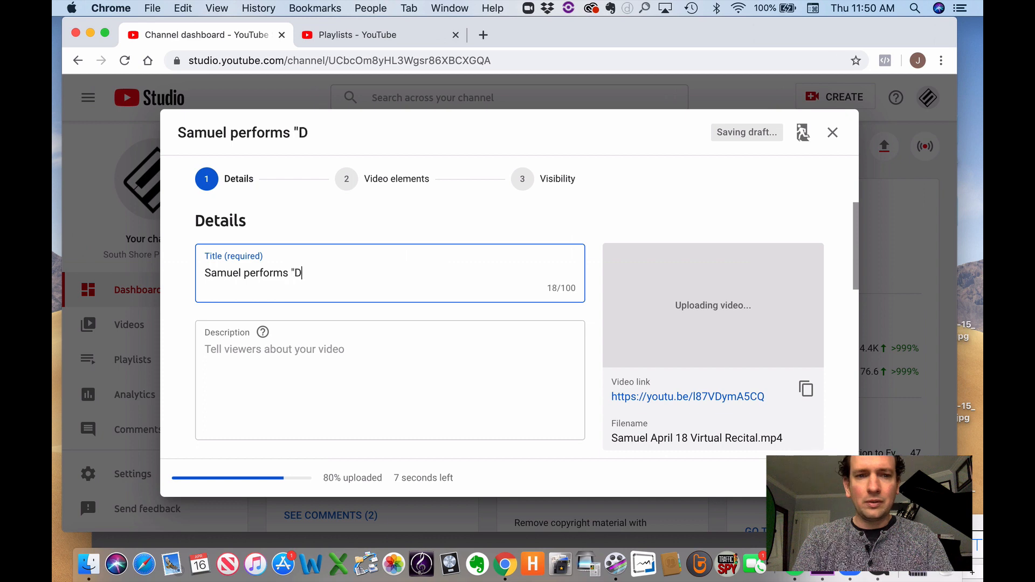
key("BackSpace")
key("BackSpace")
key("BackSpace")
key("BackSpace")
key("BackSpace")
key("BackSpace")
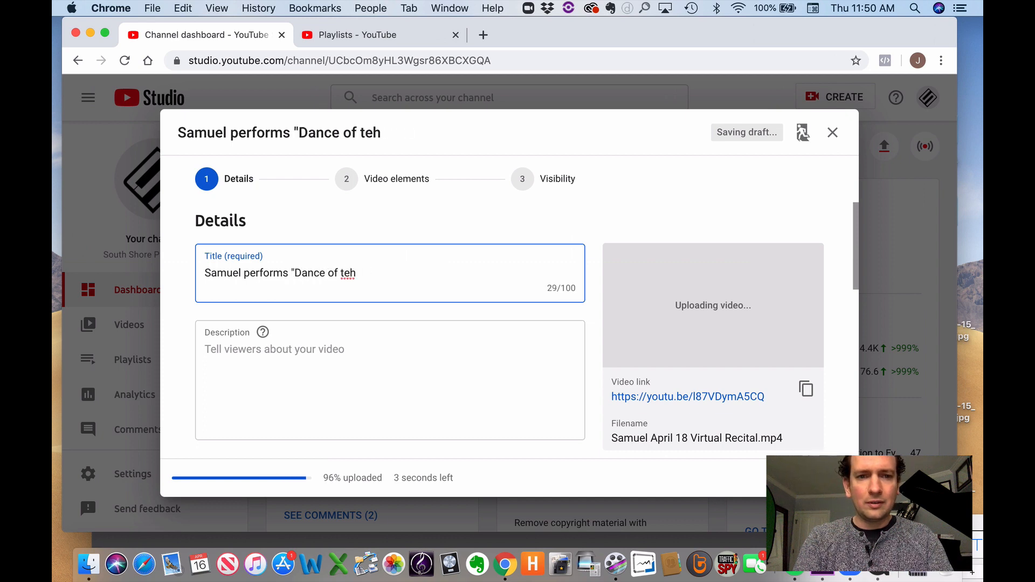
type("he Marione")
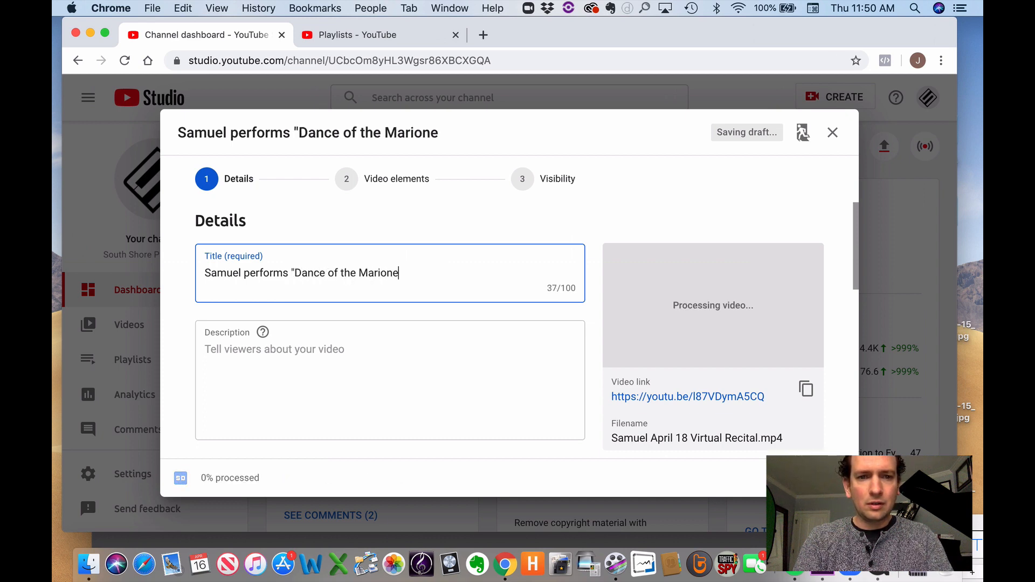
type("ttes\" by ")
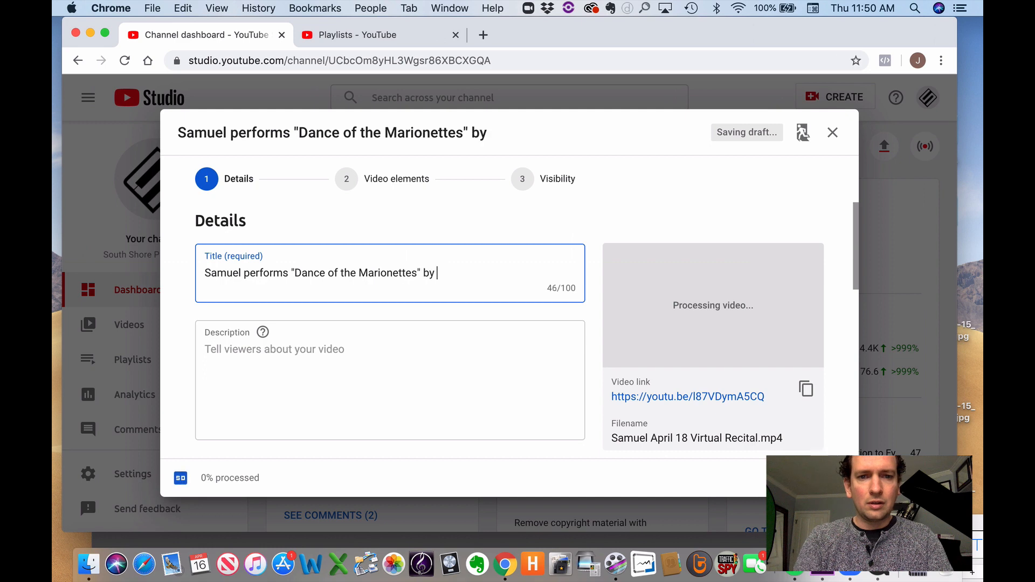
type("Mario ")
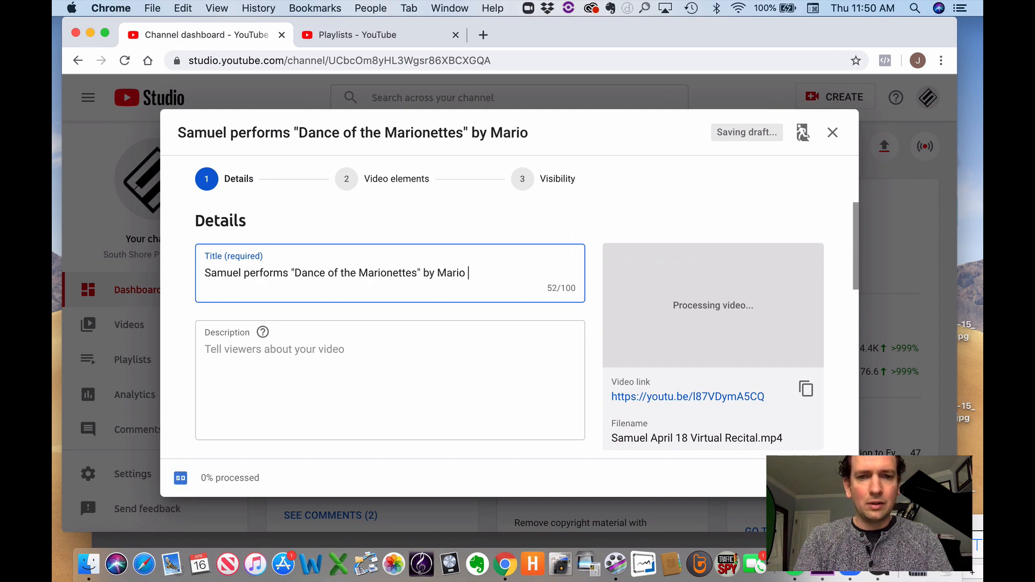
type("tar")
key("BackSpace")
key("BackSpace")
key("BackSpace")
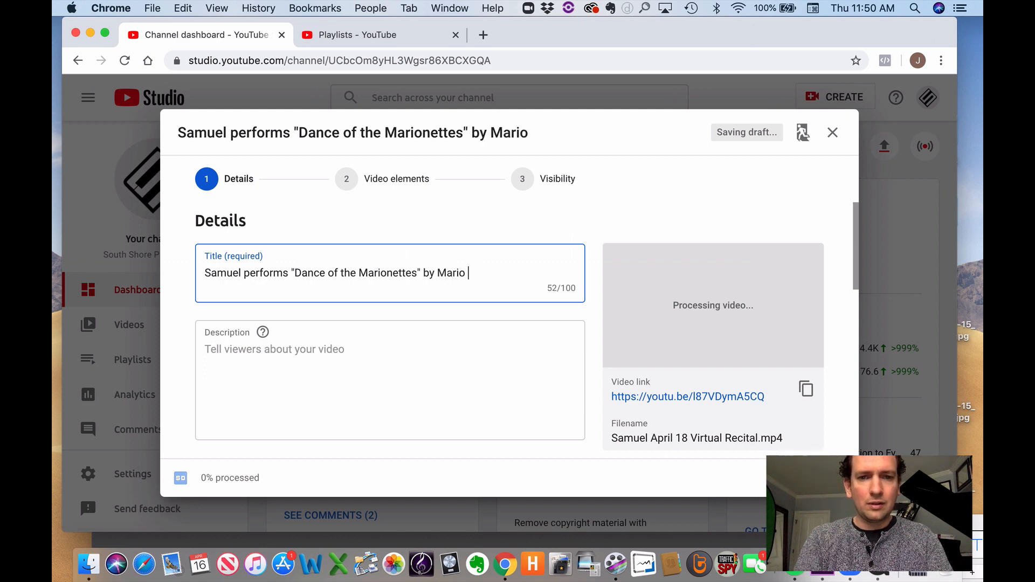
type("Tareng")
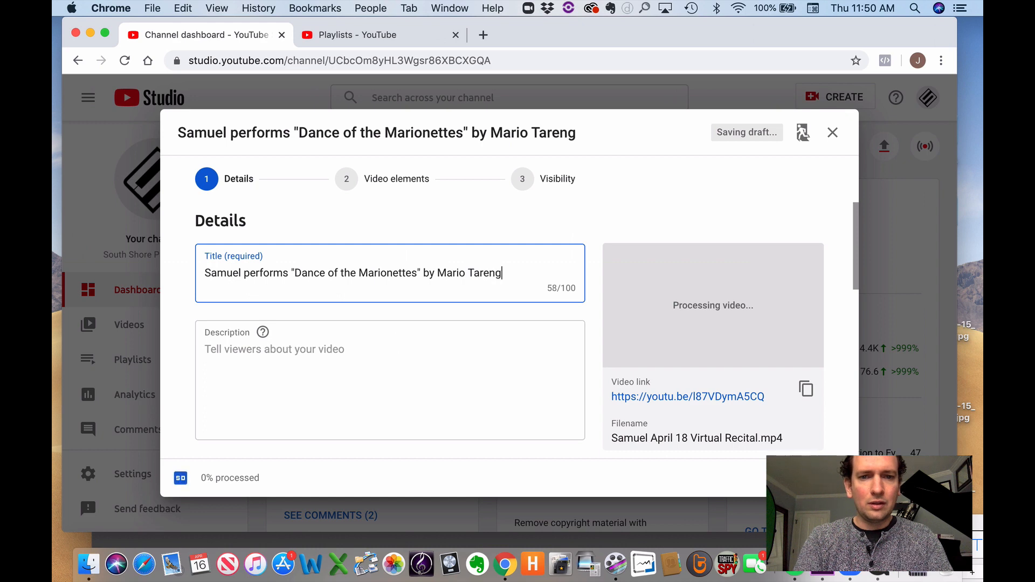
type("hi.")
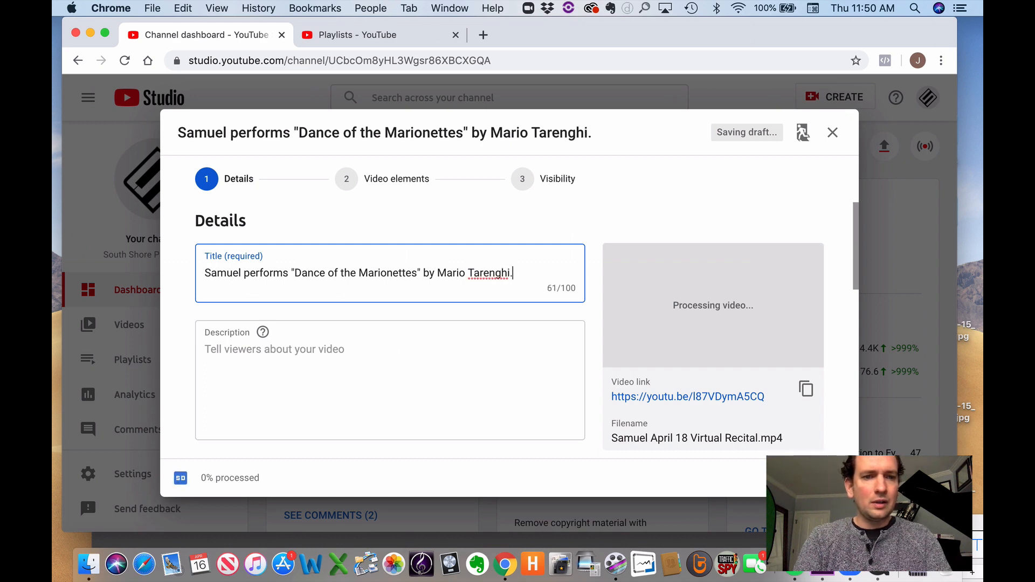
Enter the video description 'South Shore Piano School Virtual Recital, April 18th, 2020, 7pm'
left_click(311, 375)
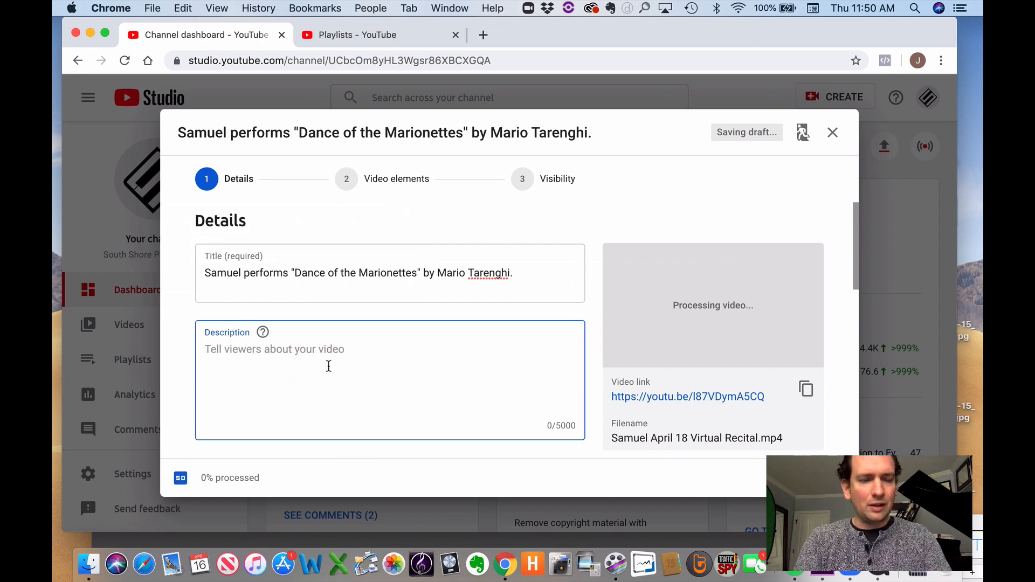
type("Sou")
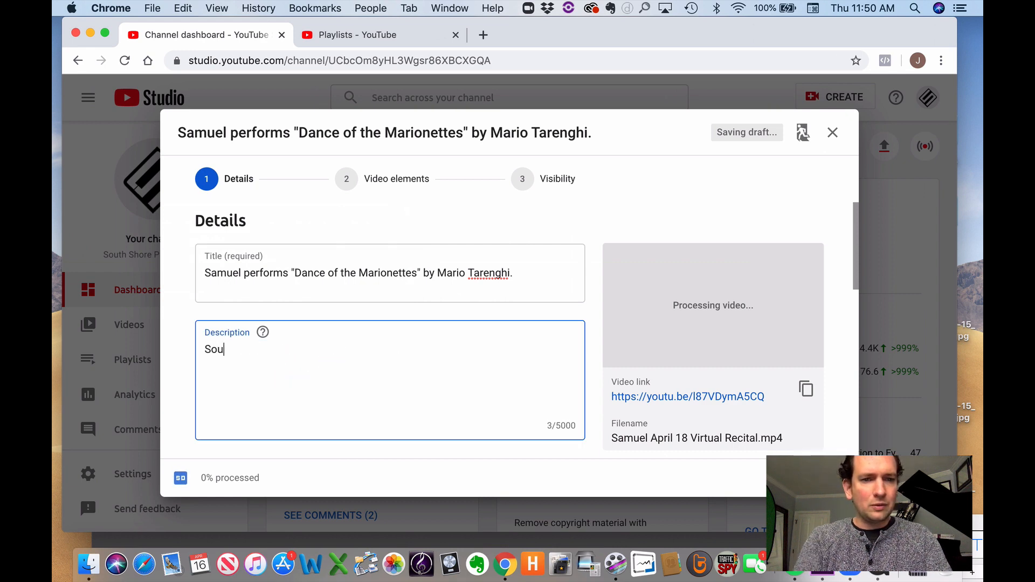
type("th Shore Piano School Vi")
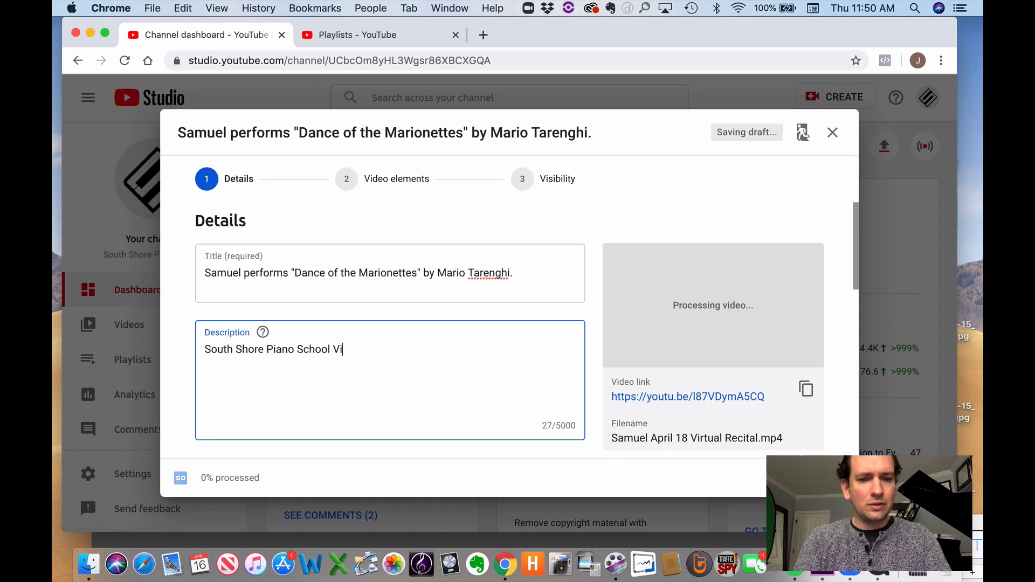
type("rtual Recital, ")
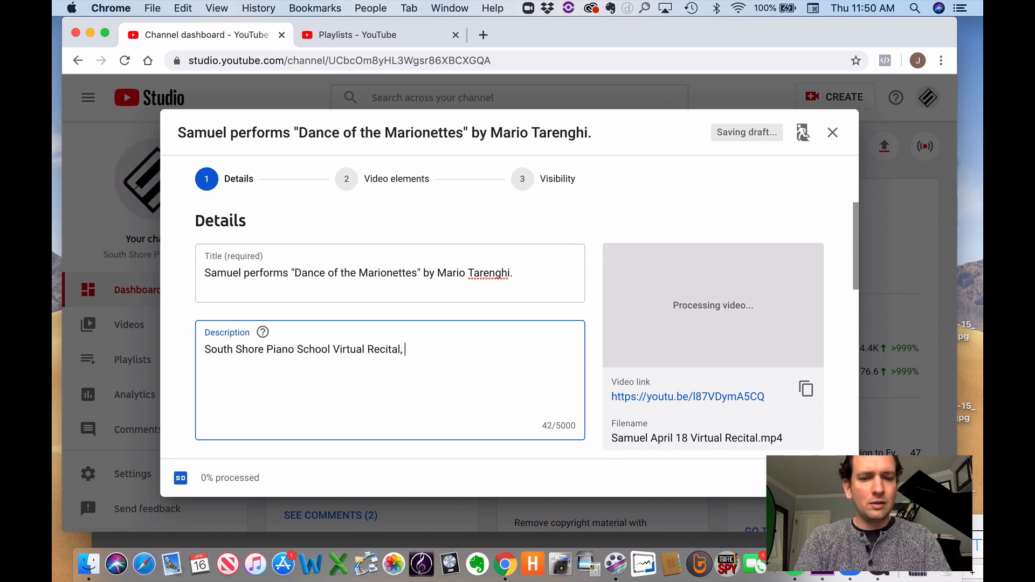
type("April 1")
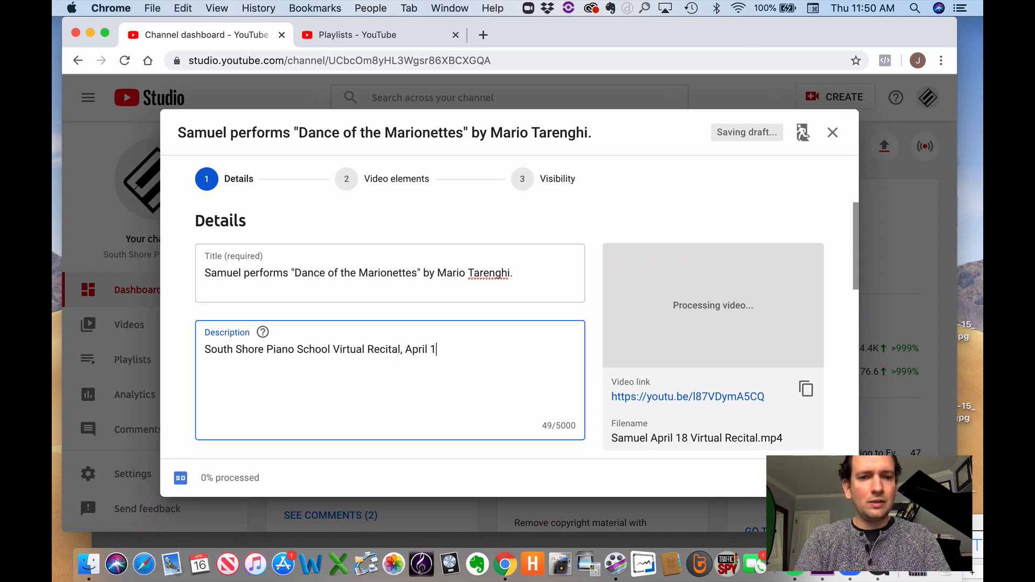
type("8th, 2020, ")
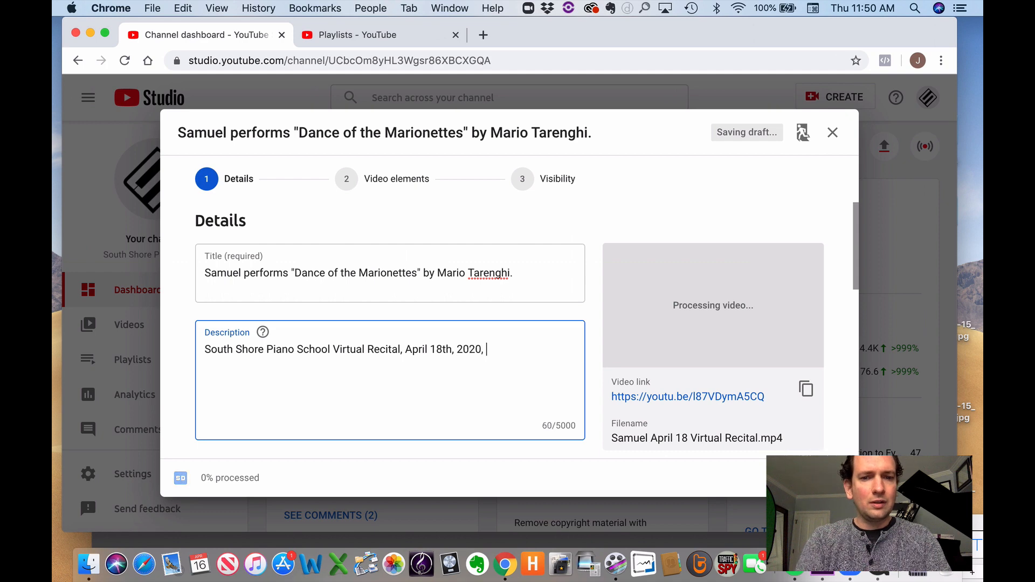
type("7pm")
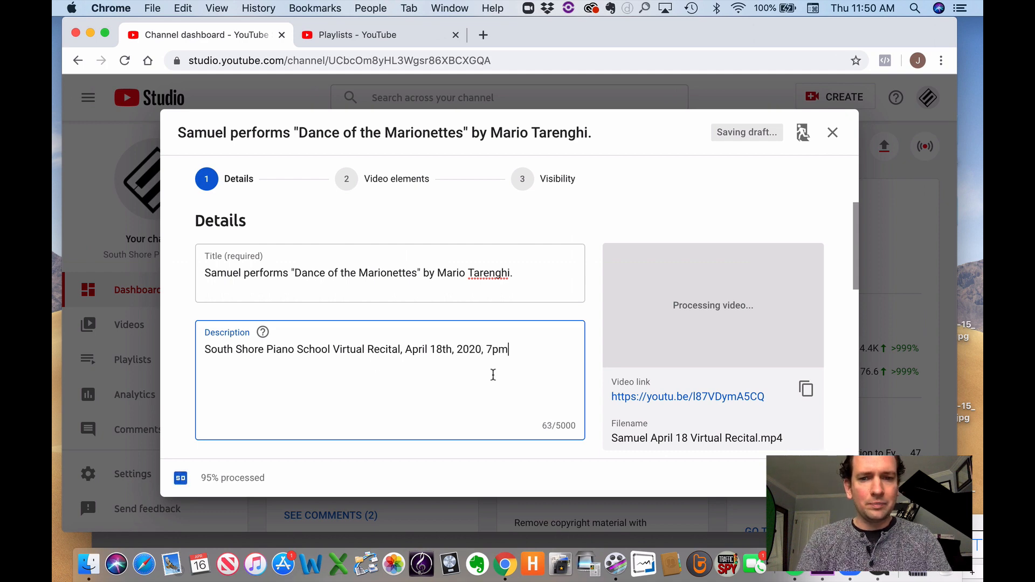
Choose the middle of the three auto-generated thumbnails for the video
scroll(669, 404, "down", 3)
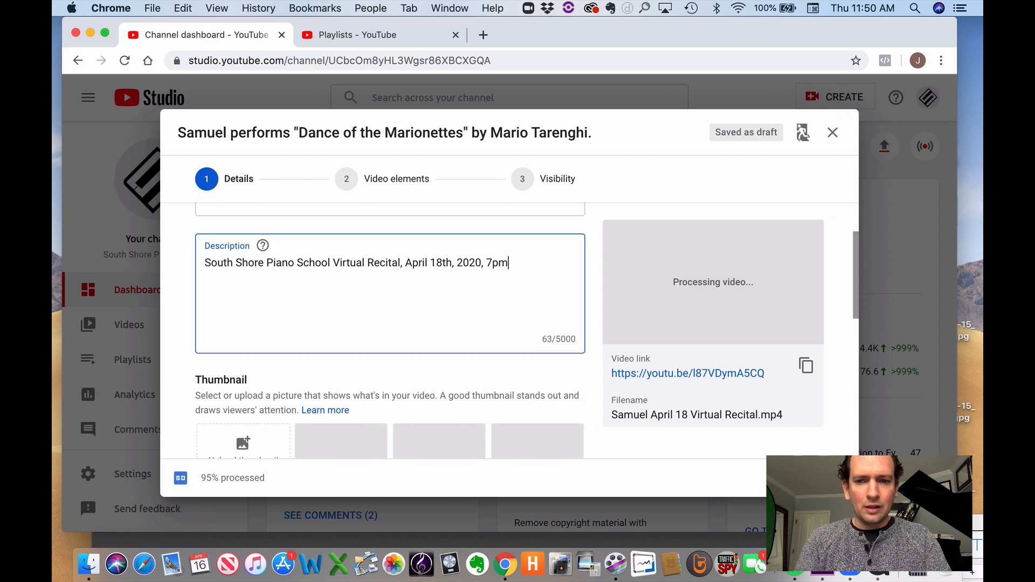
scroll(499, 350, "down", 5)
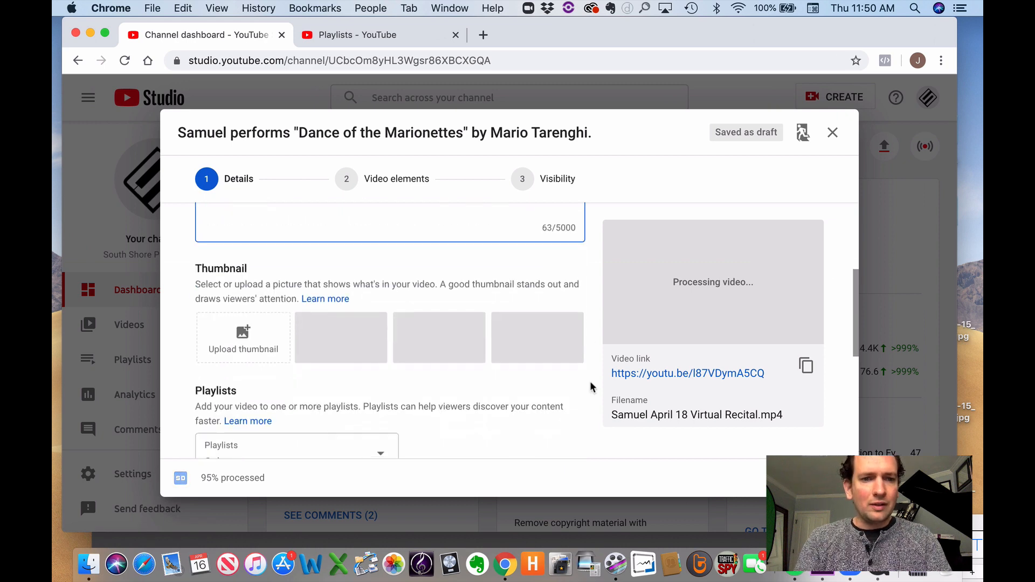
scroll(498, 353, "up", 2)
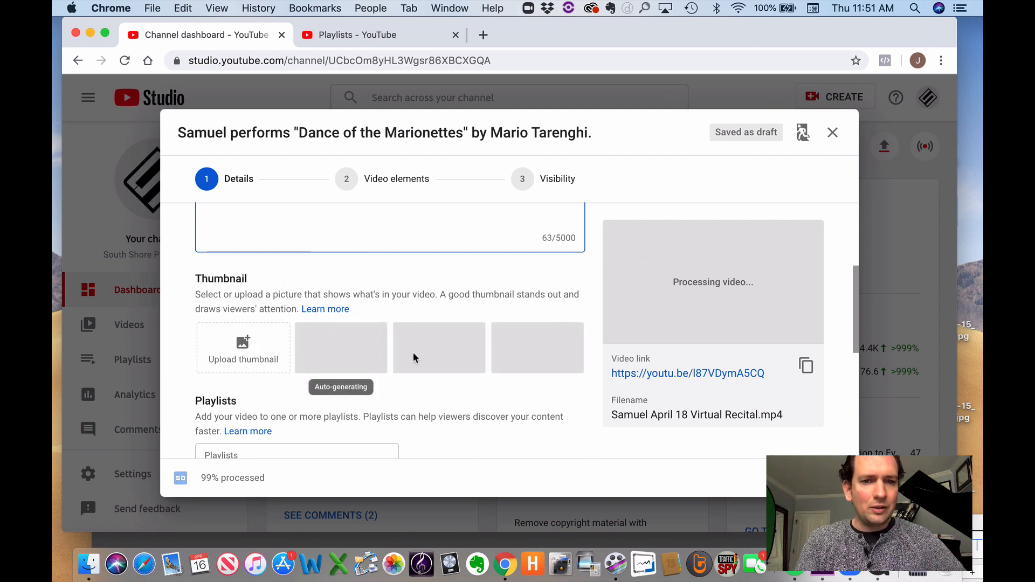
left_click(427, 356)
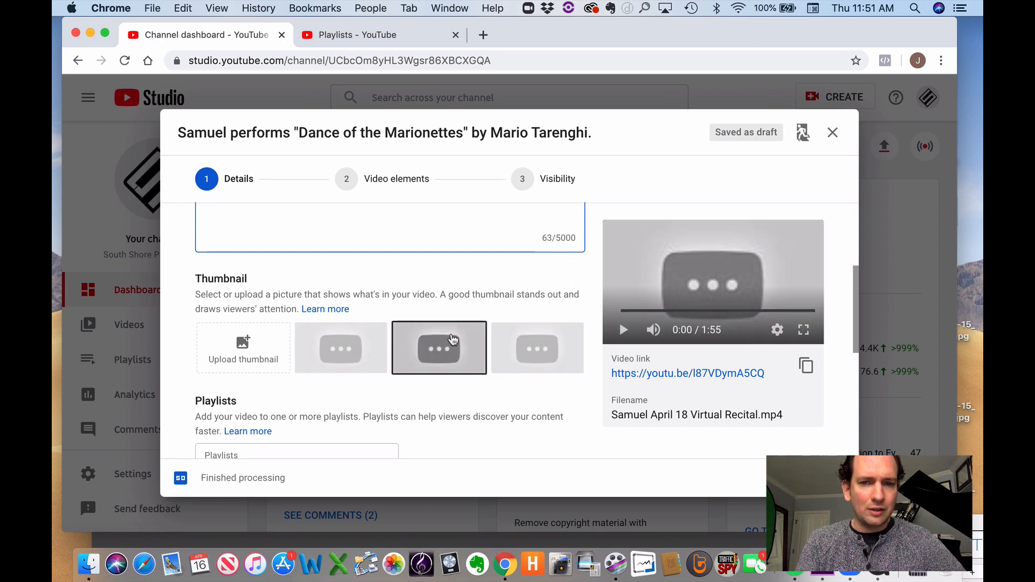
Add the video to the 'SSPS Virtual Recital, April 18th, 2020' playlist
scroll(453, 337, "down", 3)
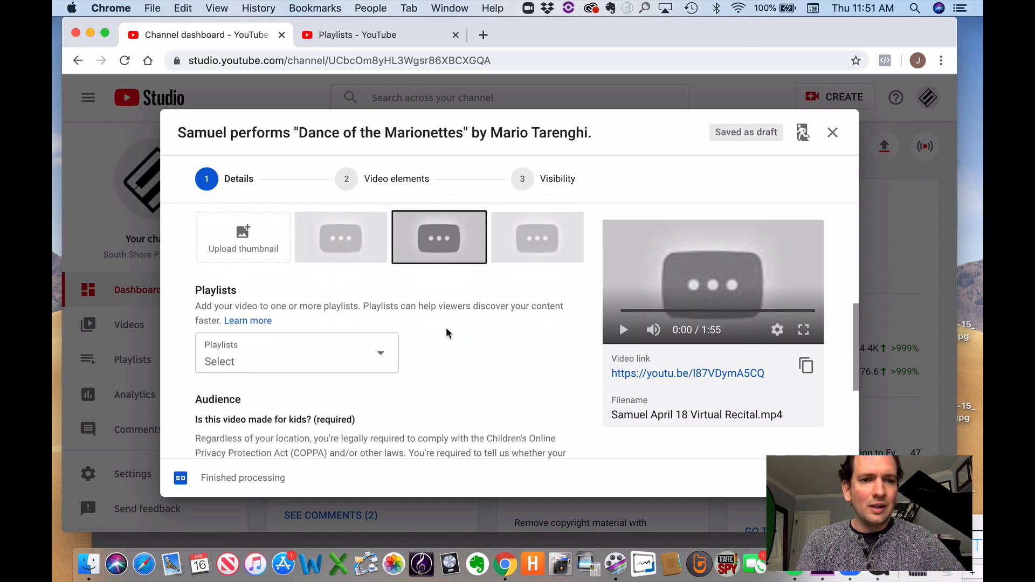
scroll(446, 333, "down", 1)
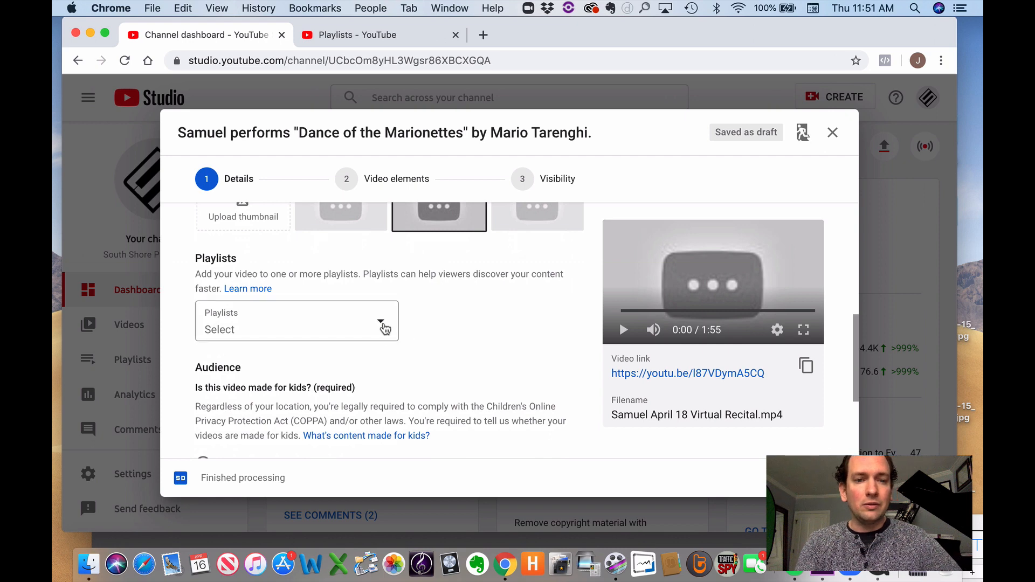
left_click(384, 328)
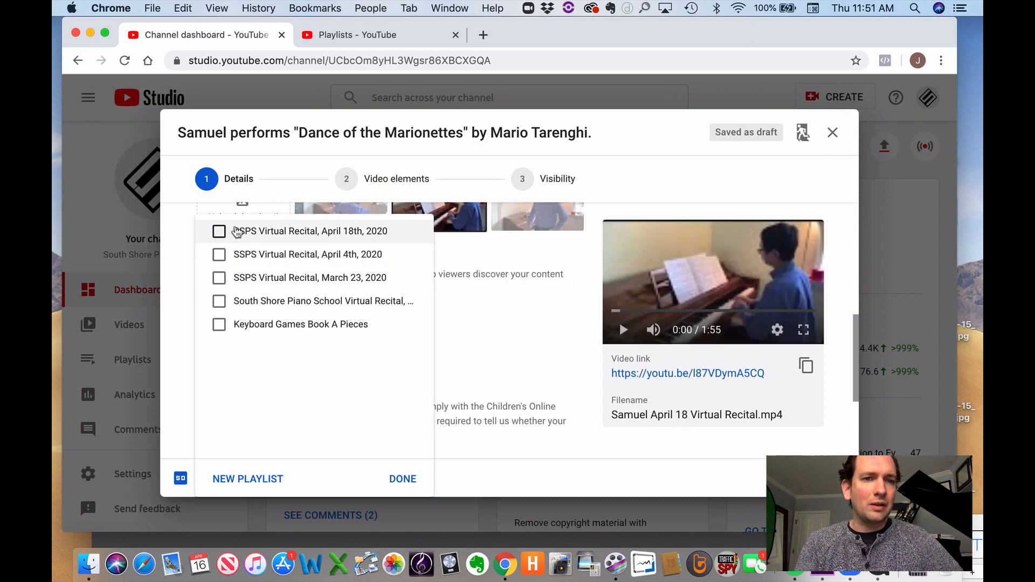
left_click(219, 233)
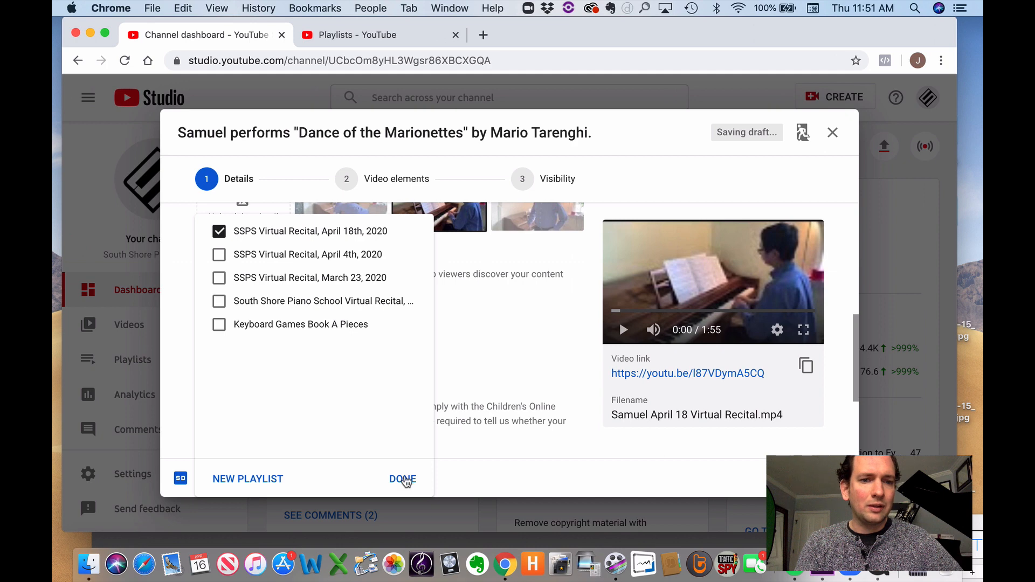
left_click(405, 480)
Set the video's audience to 'No, it's not made for kids'
scroll(455, 313, "down", 3)
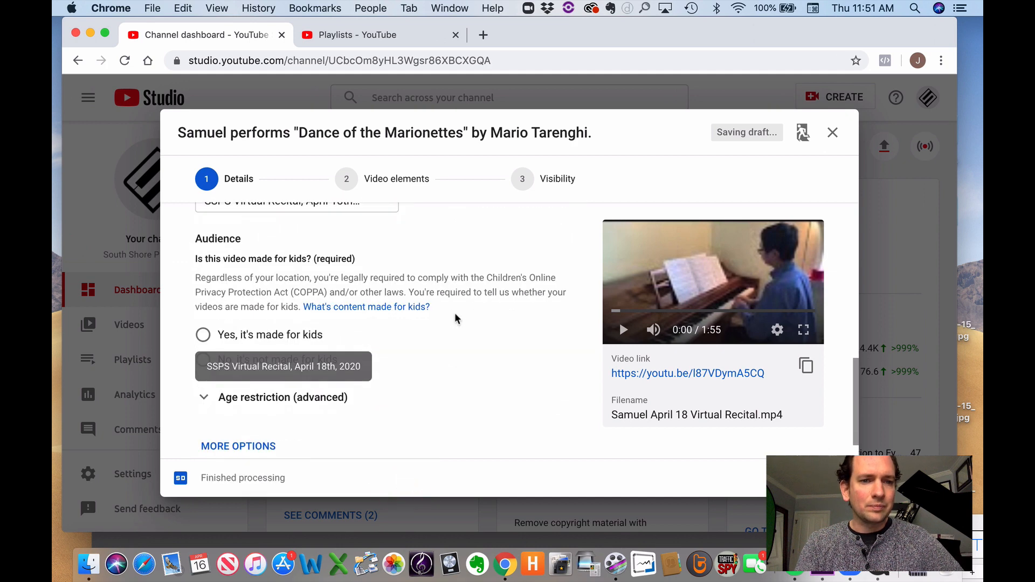
scroll(454, 313, "down", 2)
scroll(455, 313, "up", 1)
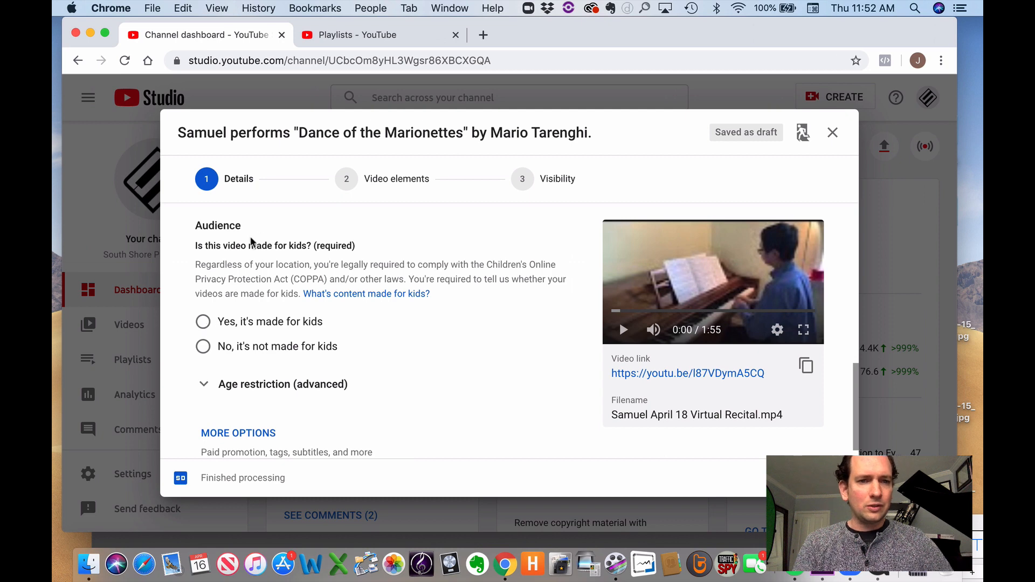
left_click(204, 352)
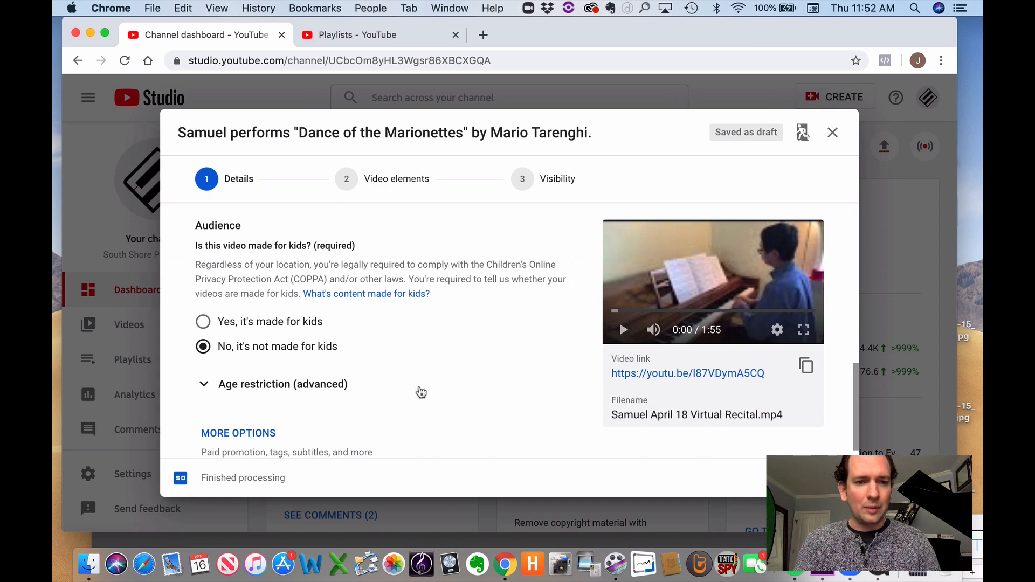
scroll(421, 392, "down", 1)
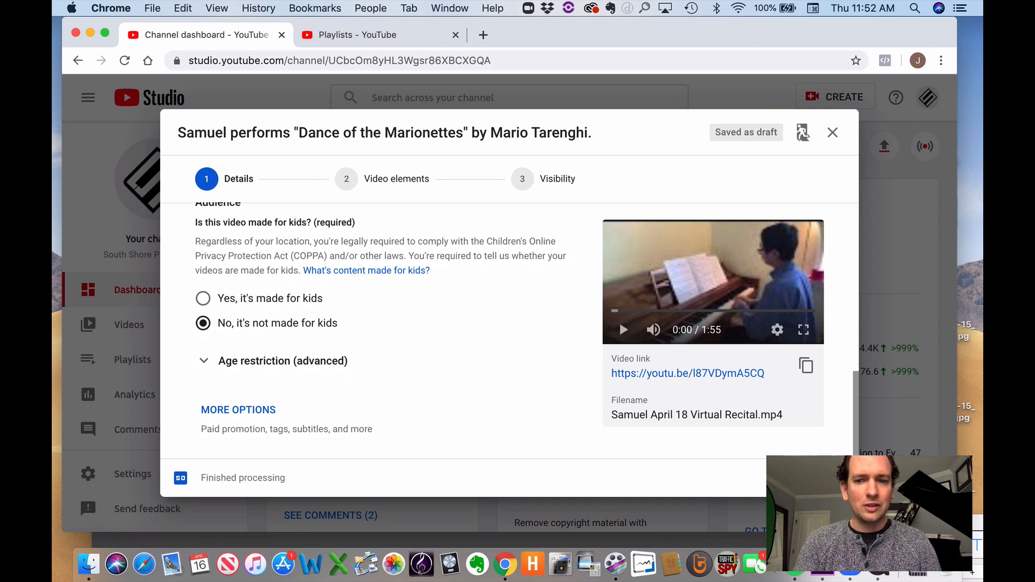
Skip the end screen and cards, set the video's visibility to Unlisted and publish it
left_click(824, 478)
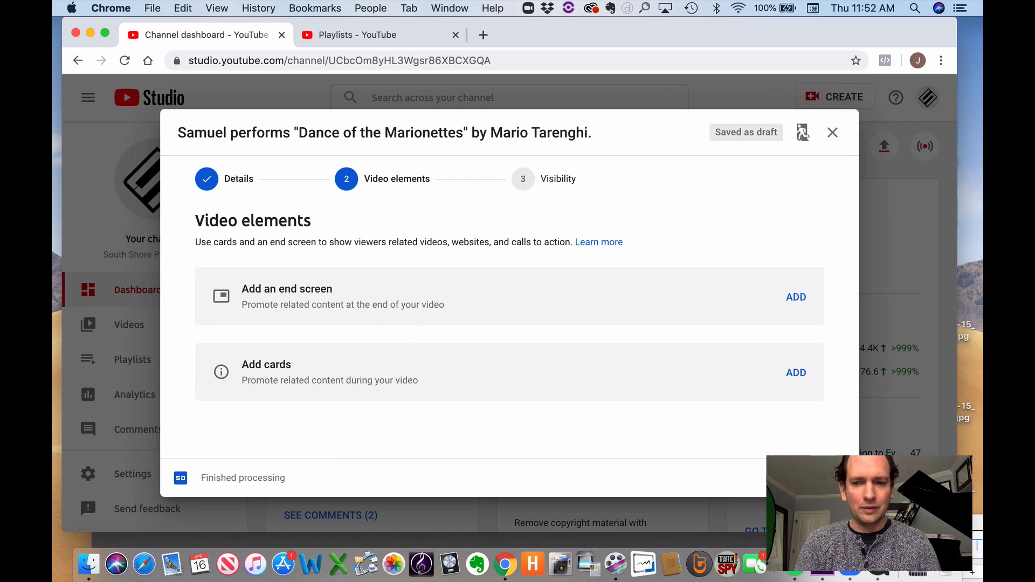
left_click(825, 478)
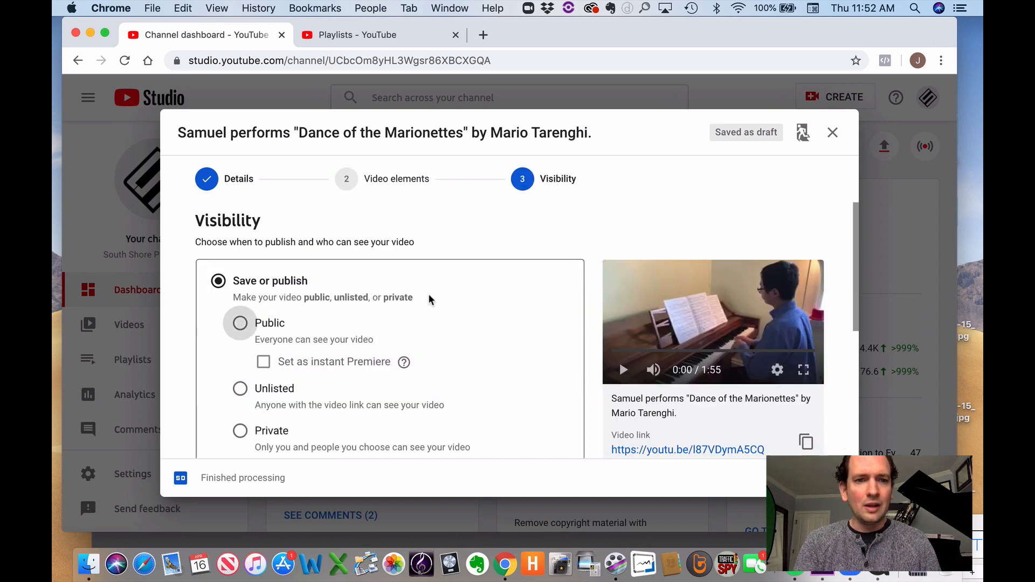
scroll(429, 299, "down", 2)
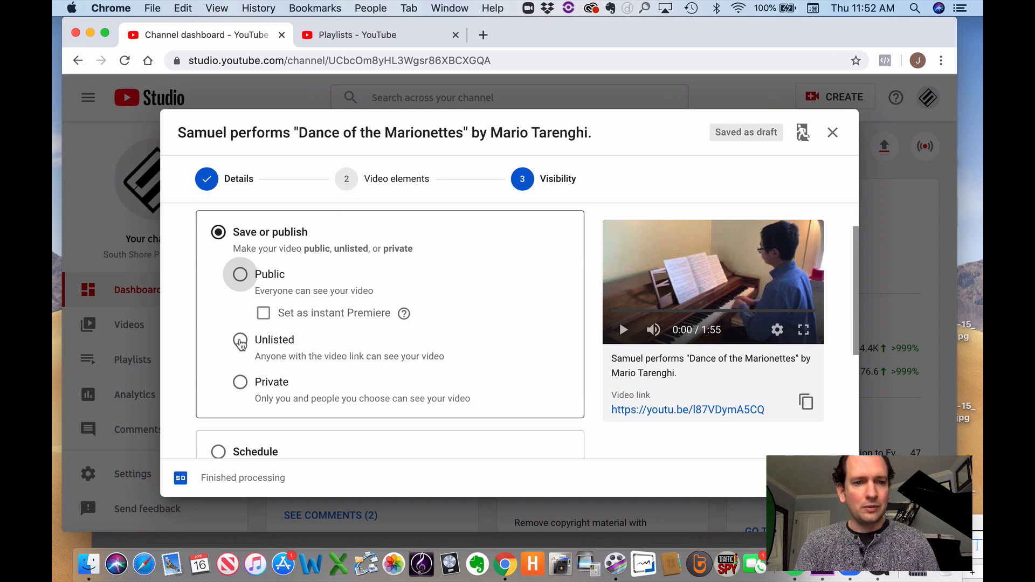
left_click(240, 339)
scroll(457, 348, "down", 2)
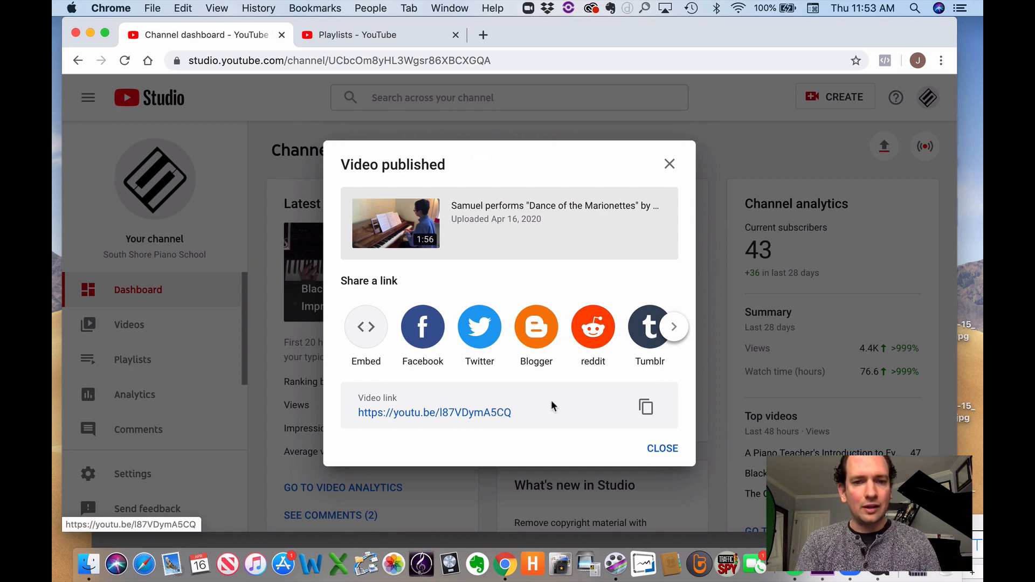
View the published video through its video link, and close the publishing confirmation in YouTube Studio
left_click(485, 413)
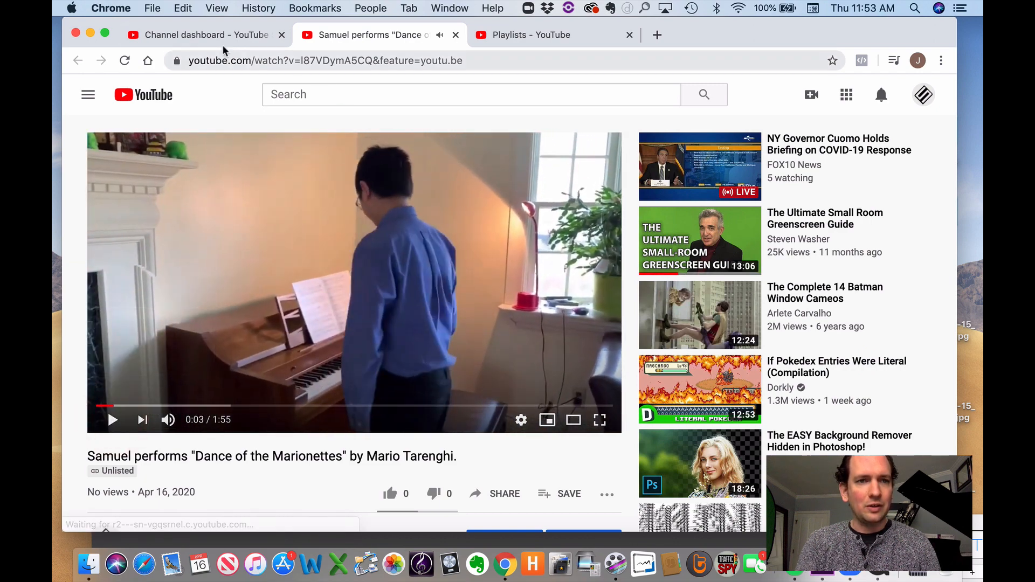
left_click(201, 35)
left_click(669, 163)
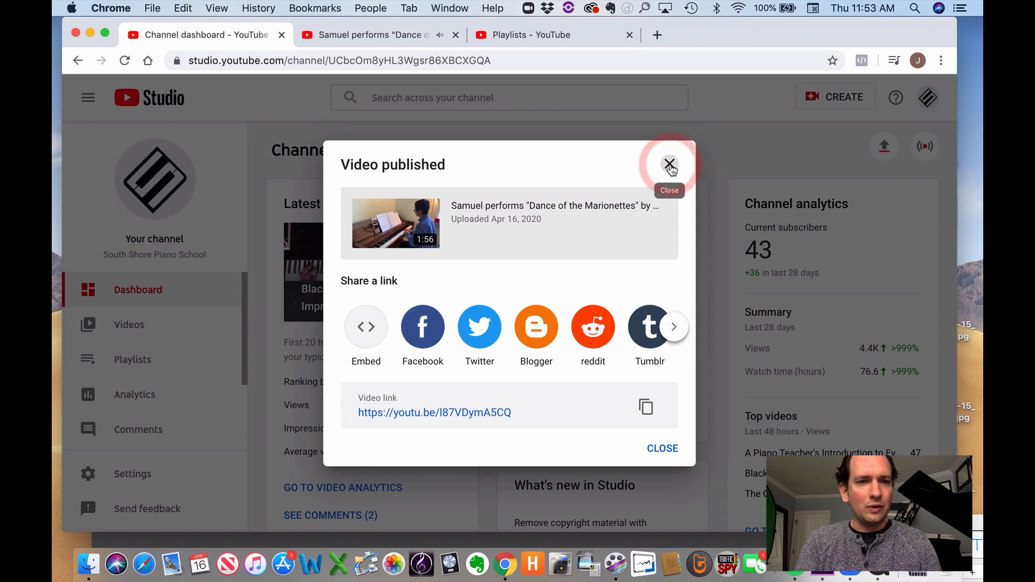
Check the contents of the 'SSPS Virtual Recital, April 18th, 2020' playlist, then close it and return to the channel dashboard
left_click(144, 369)
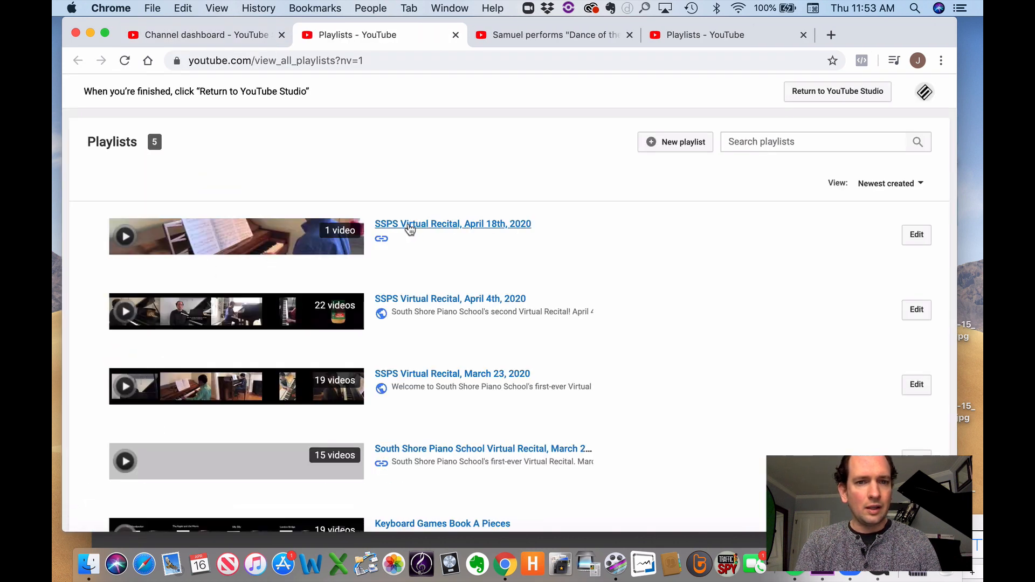
left_click(421, 226)
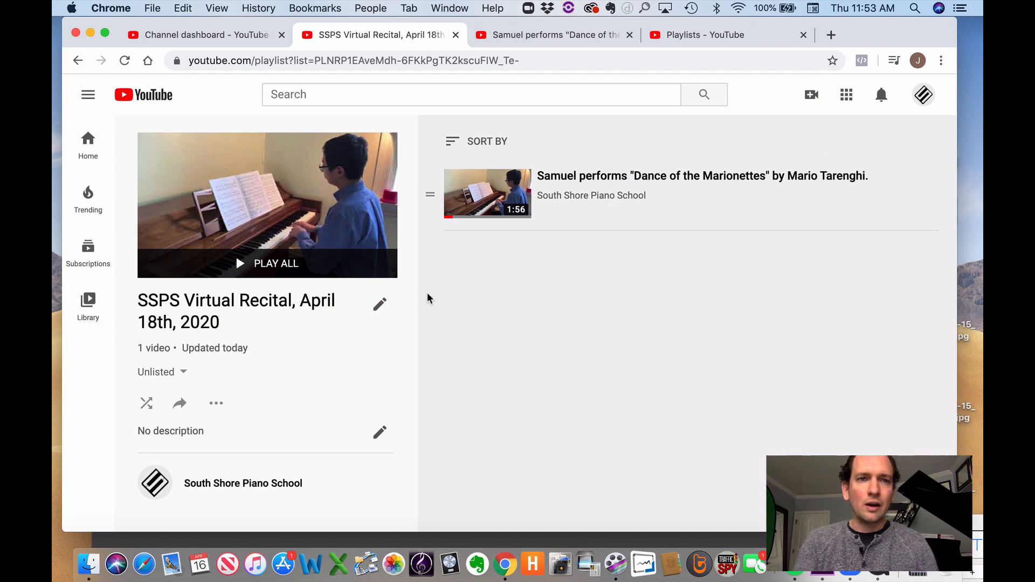
left_click(186, 36)
left_click(456, 34)
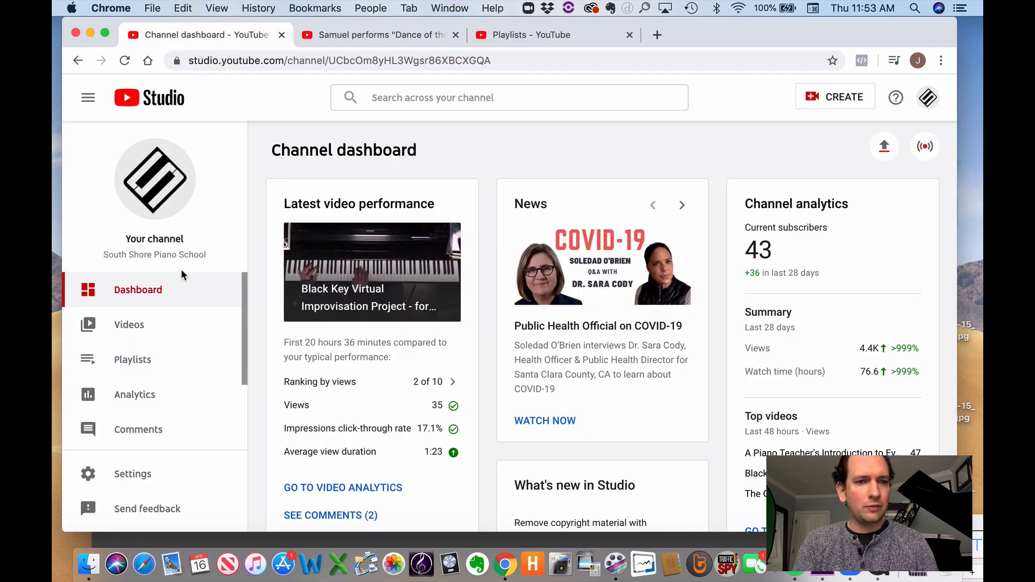
Open the 'SSPS Virtual Recital, April 4th, 2020' playlist and examine the order of its performance videos
left_click(141, 356)
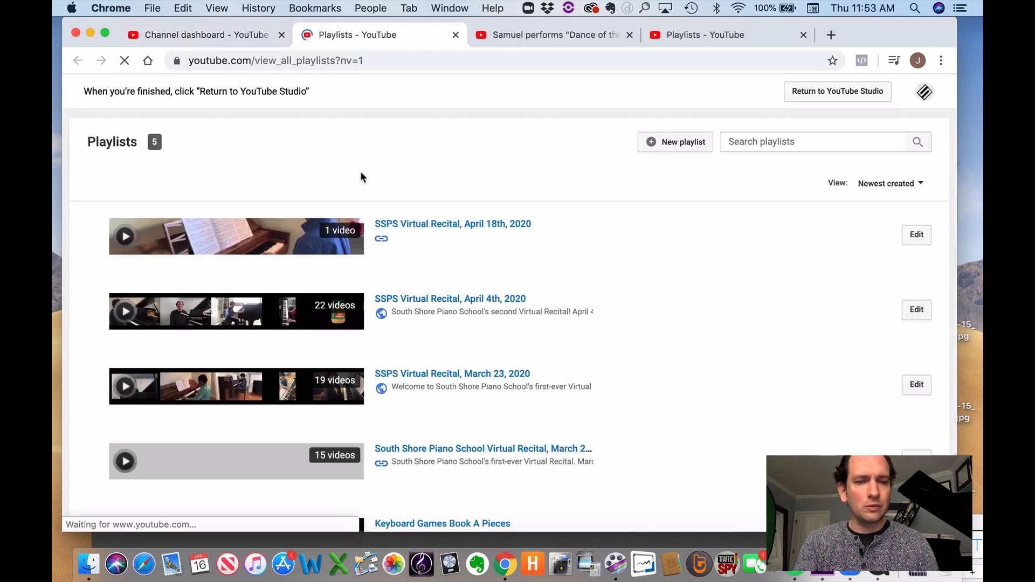
left_click(421, 299)
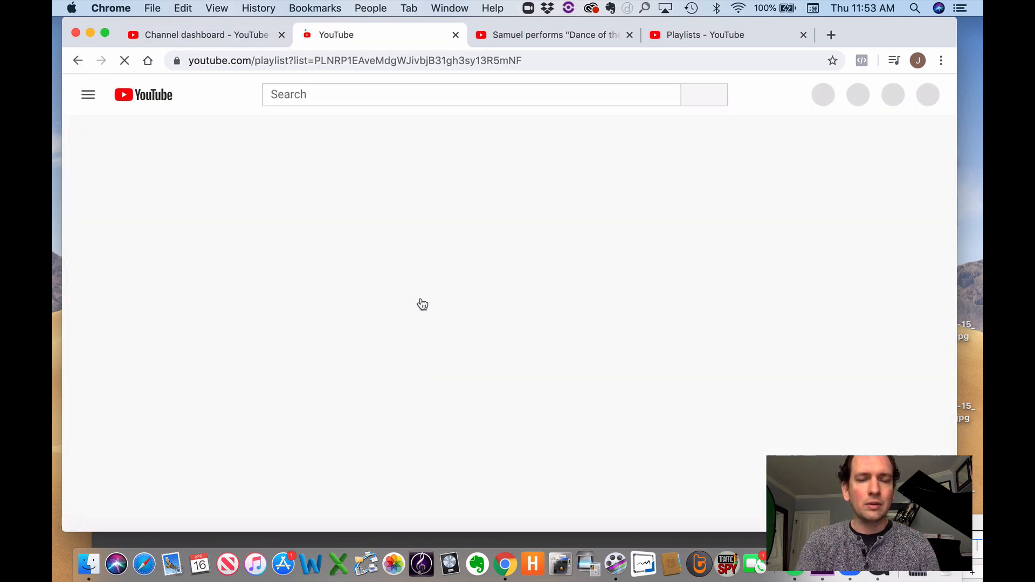
scroll(508, 335, "down", 2)
scroll(509, 336, "down", 9)
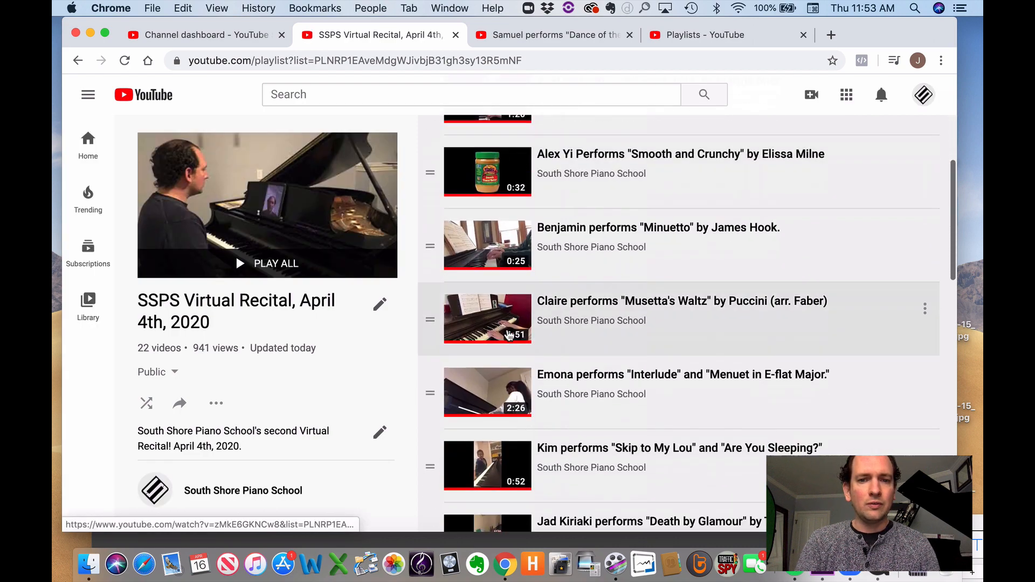
scroll(509, 335, "up", 3)
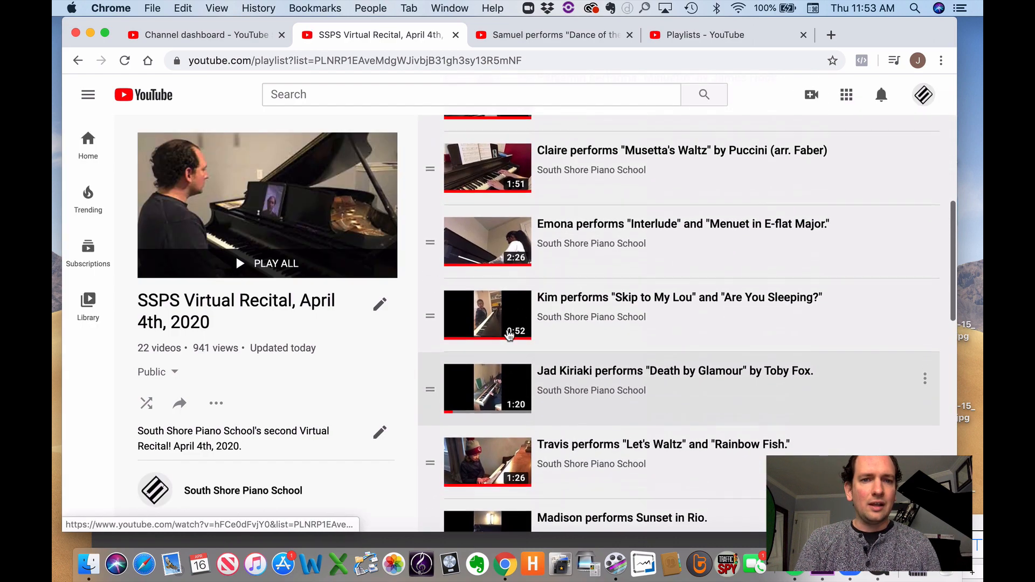
scroll(438, 242, "up", 2)
scroll(436, 244, "up", 2)
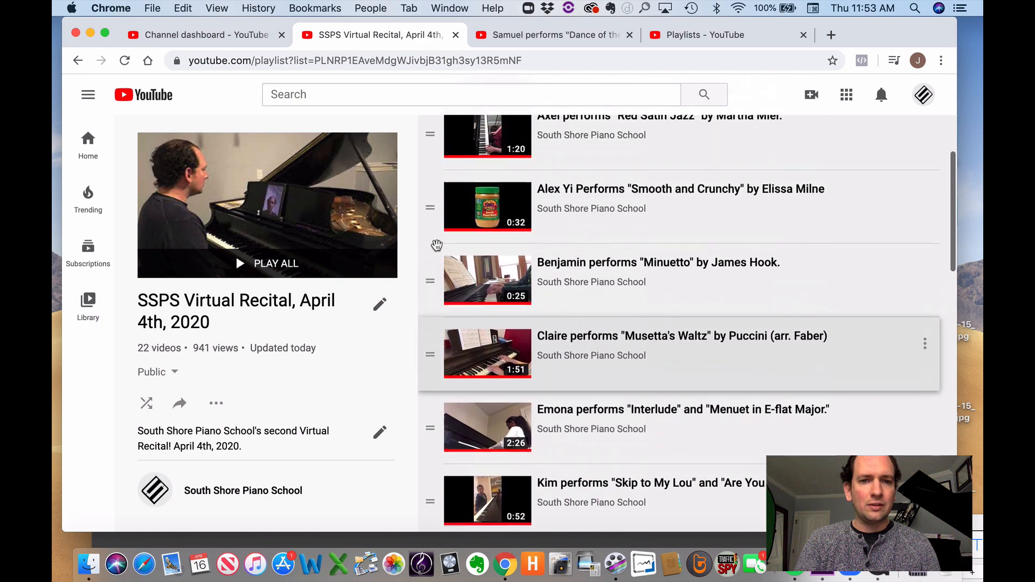
Try reordering videos in the April 4th playlist, starting with the 'Smooth and Crunchy' performance
scroll(430, 213, "up", 1)
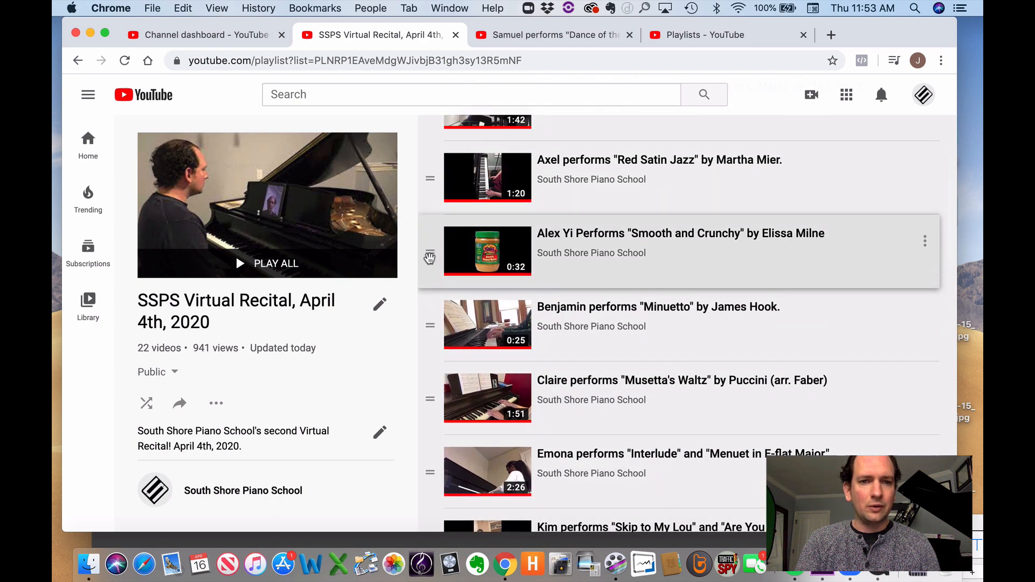
mouse_move(430, 257)
left_mouse_down()
mouse_move(424, 201)
mouse_move(419, 375)
mouse_move(414, 251)
left_mouse_up()
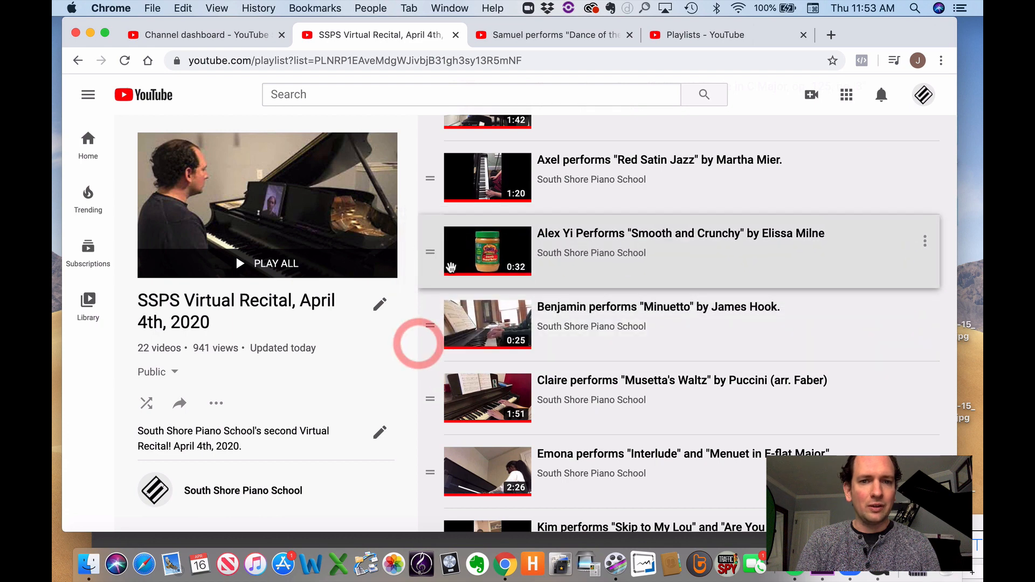
scroll(477, 291, "up", 2)
scroll(477, 291, "up", 2)
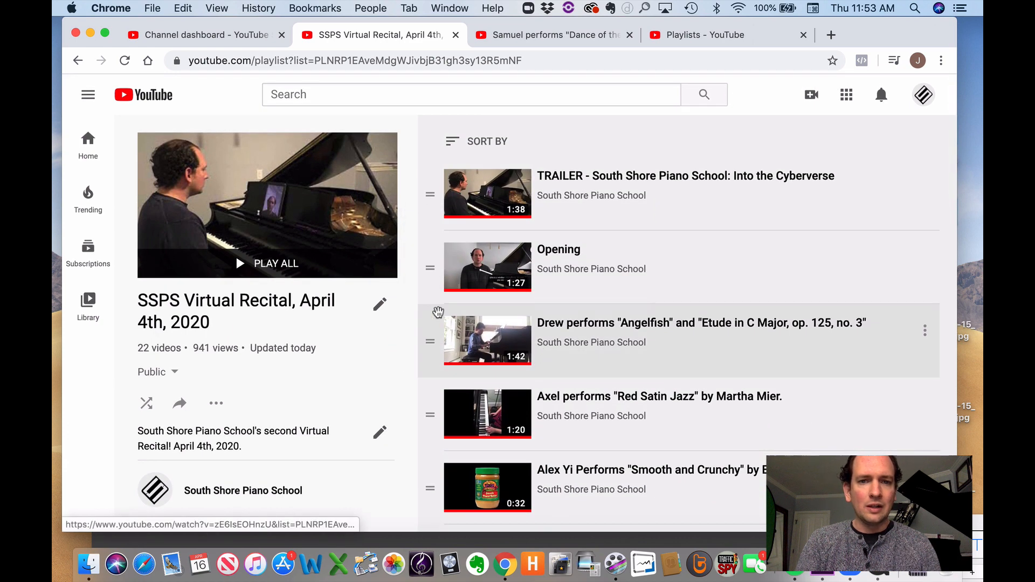
scroll(437, 312, "down", 2)
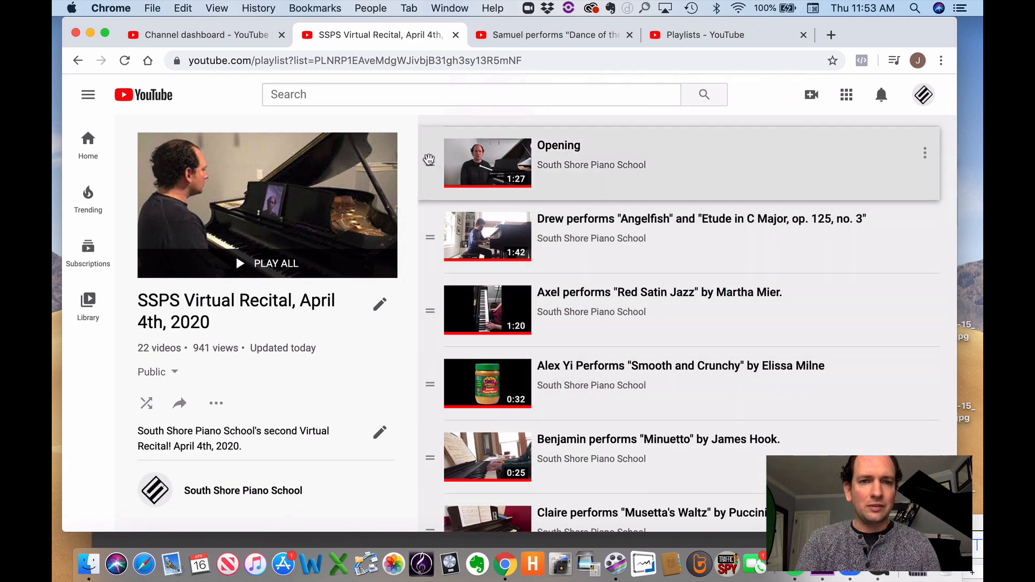
scroll(475, 350, "down", 15)
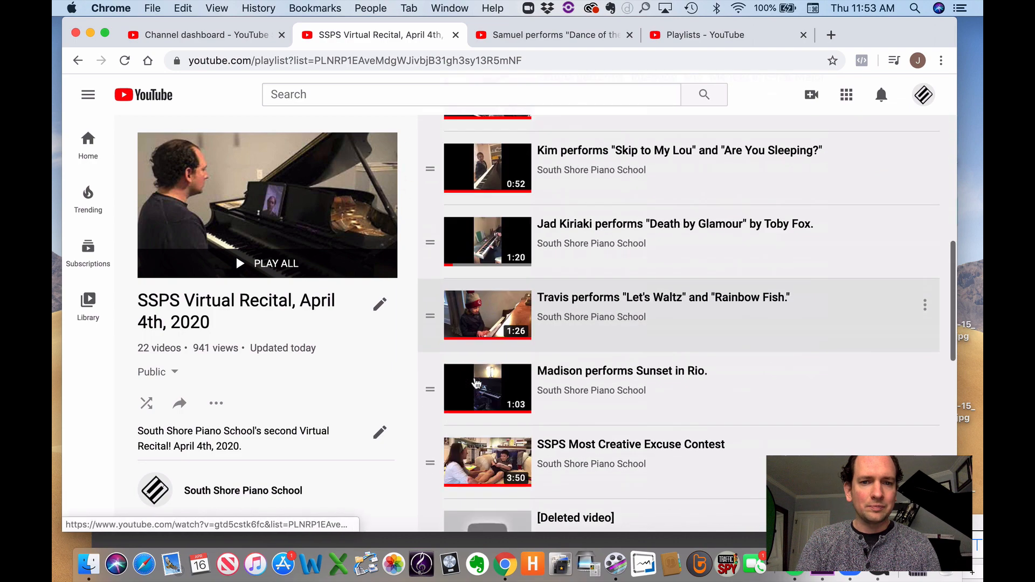
left_click_drag(431, 482, 432, 485)
scroll(450, 371, "up", 10)
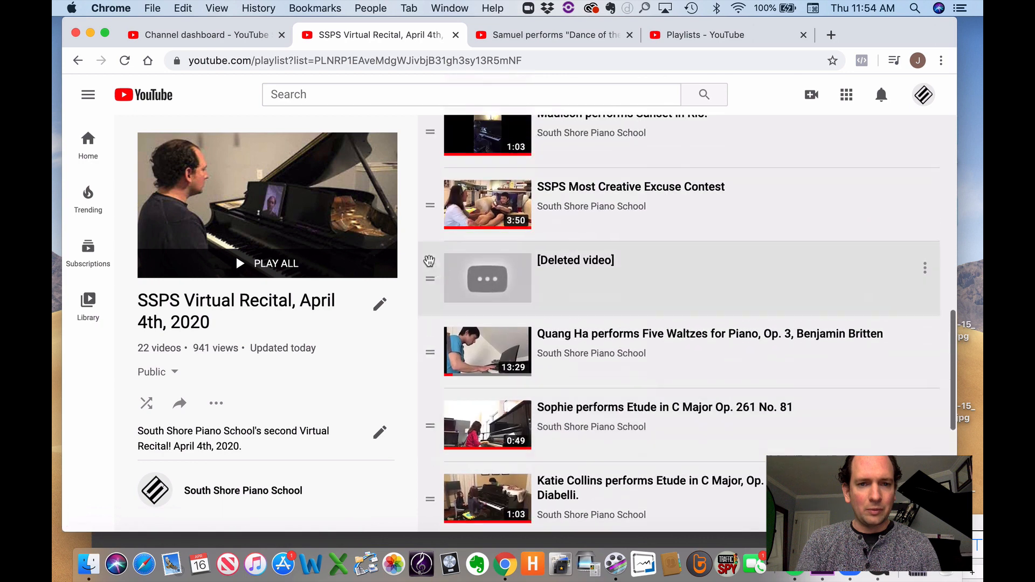
scroll(438, 220, "up", 6)
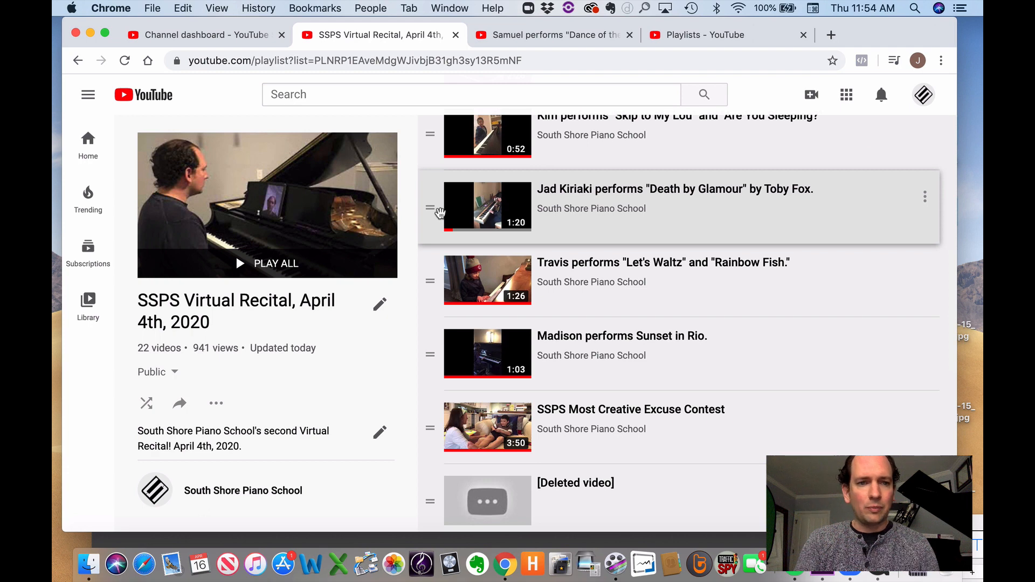
Open the April 4th playlist's title and its description for editing, cancelling both edits
scroll(339, 372, "down", 1)
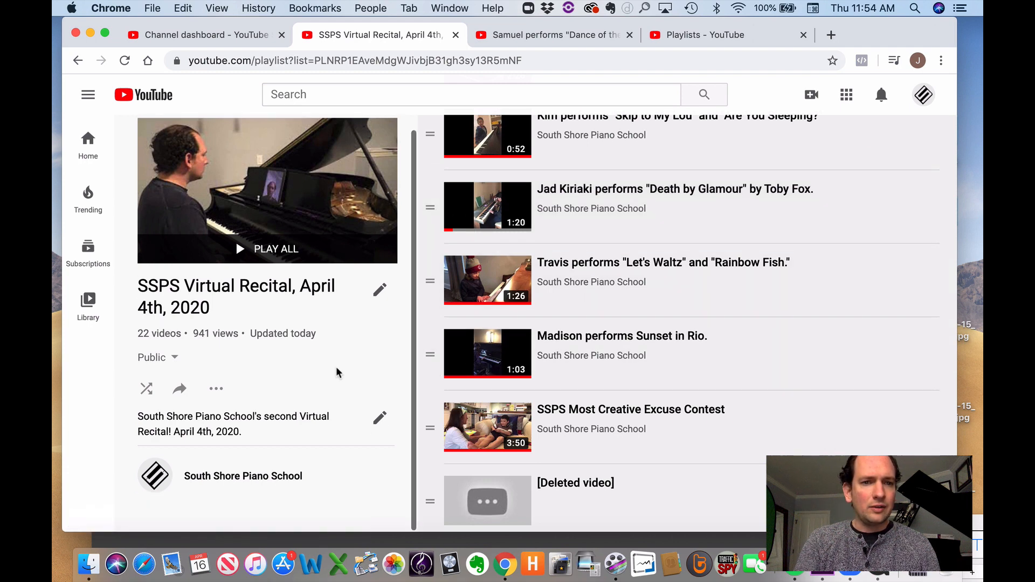
left_click(380, 294)
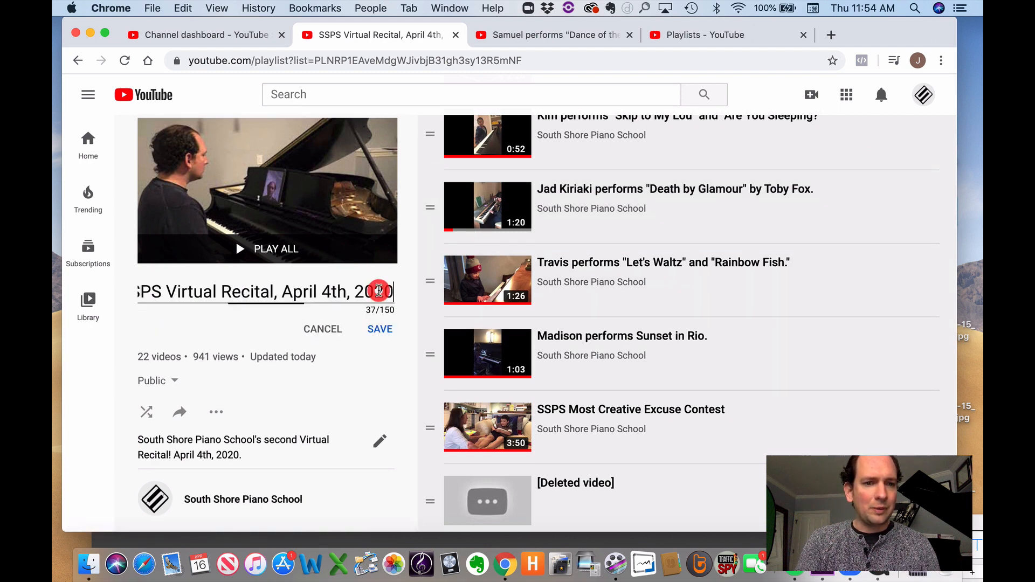
left_click(324, 330)
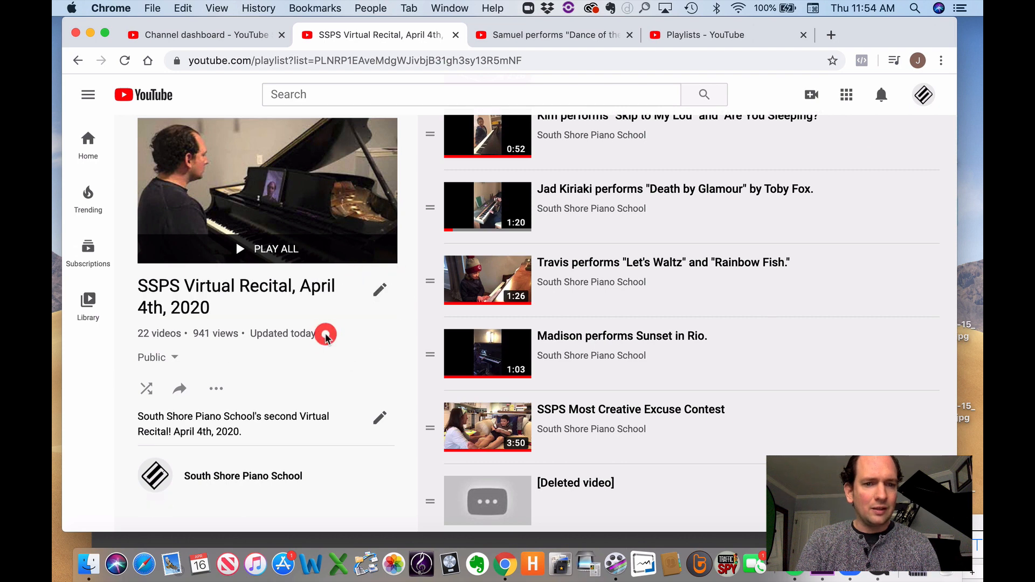
scroll(346, 358, "down", 3)
left_click(376, 414)
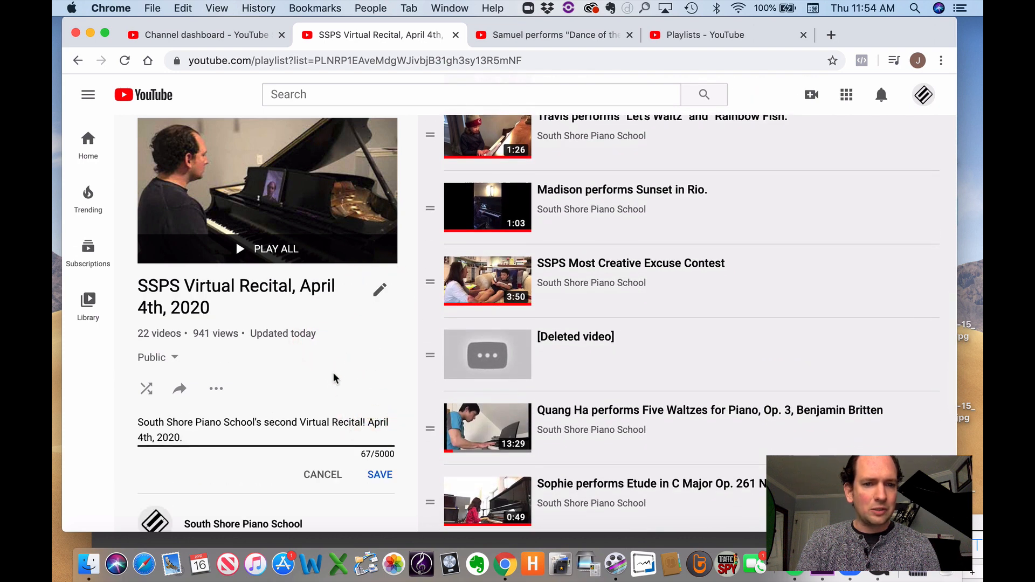
left_click(325, 477)
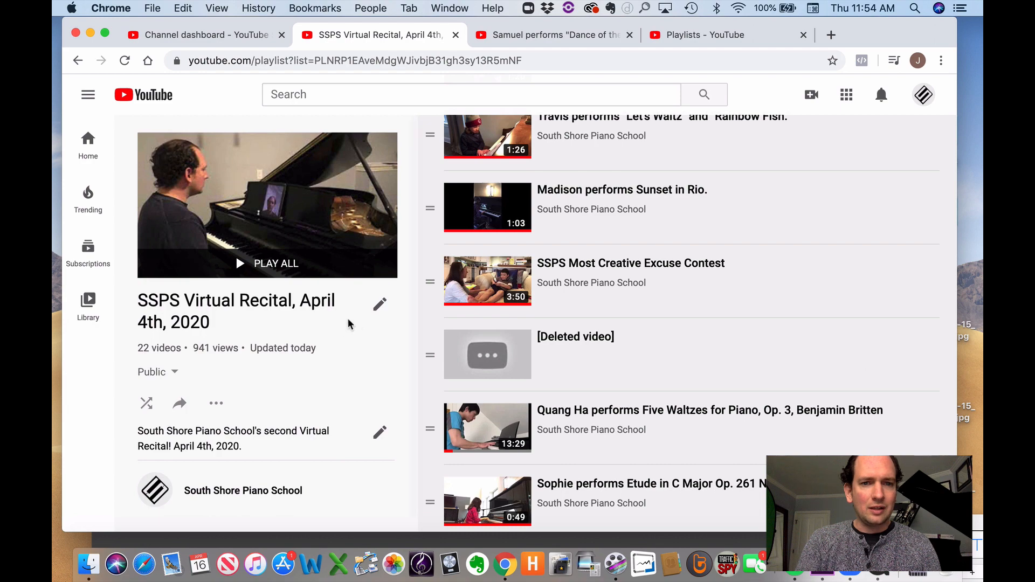
Select the full web address of the April 4th playlist page
scroll(291, 178, "up", 1)
scroll(291, 178, "up", 10)
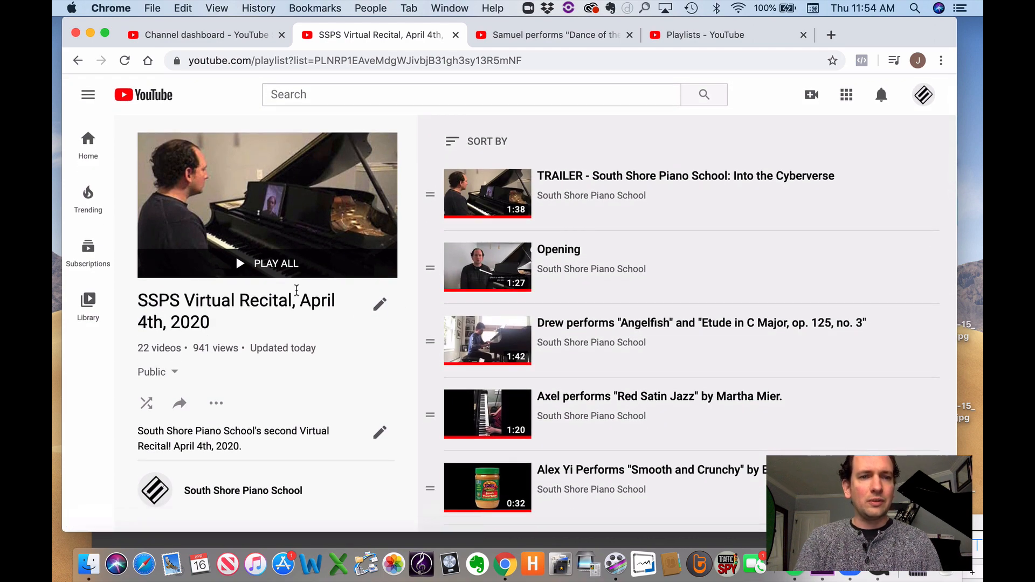
left_click(297, 61)
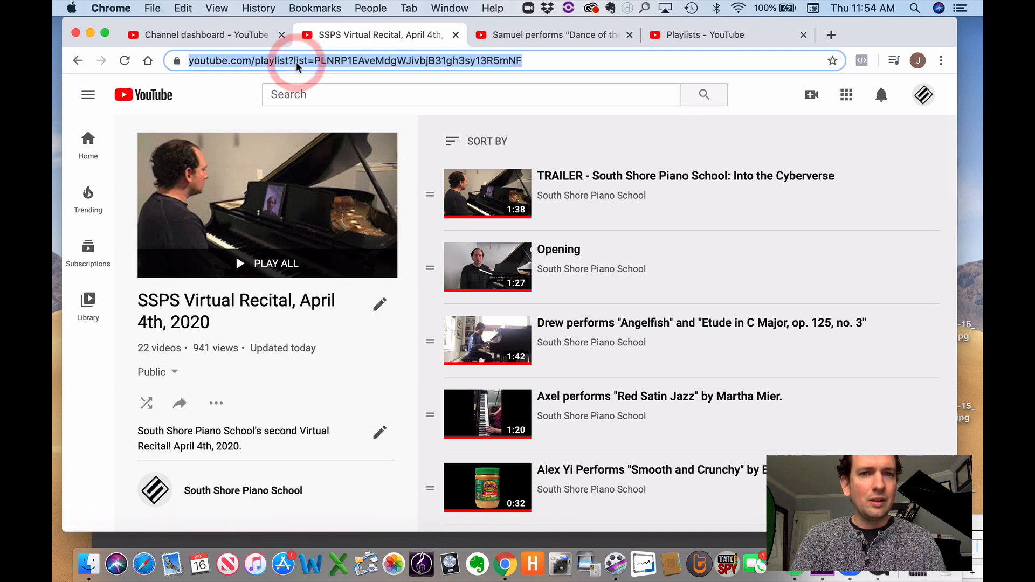